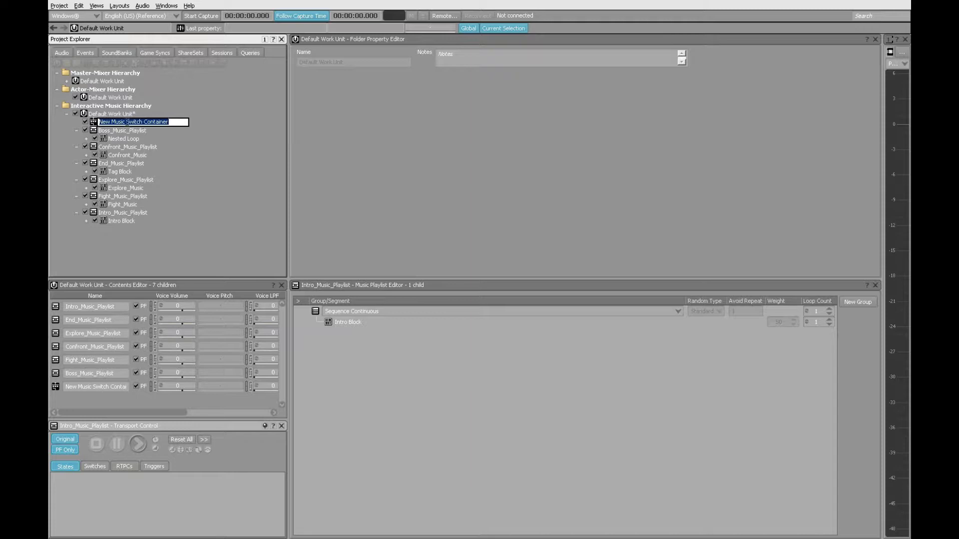
Name the new music switch container Musical_Building_Blocks
click(171, 122)
drag(171, 122, 98, 122)
text(Musical_)
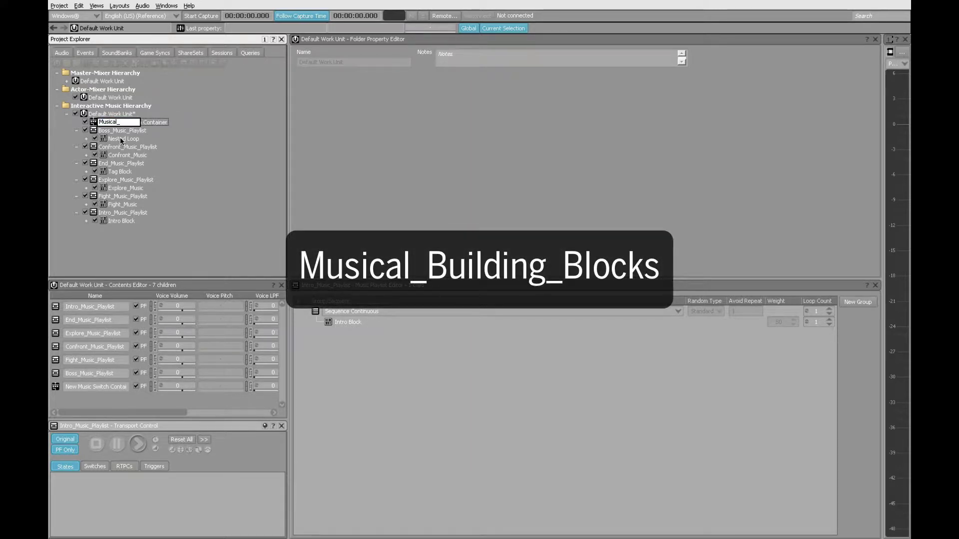
text(Building_Blocks)
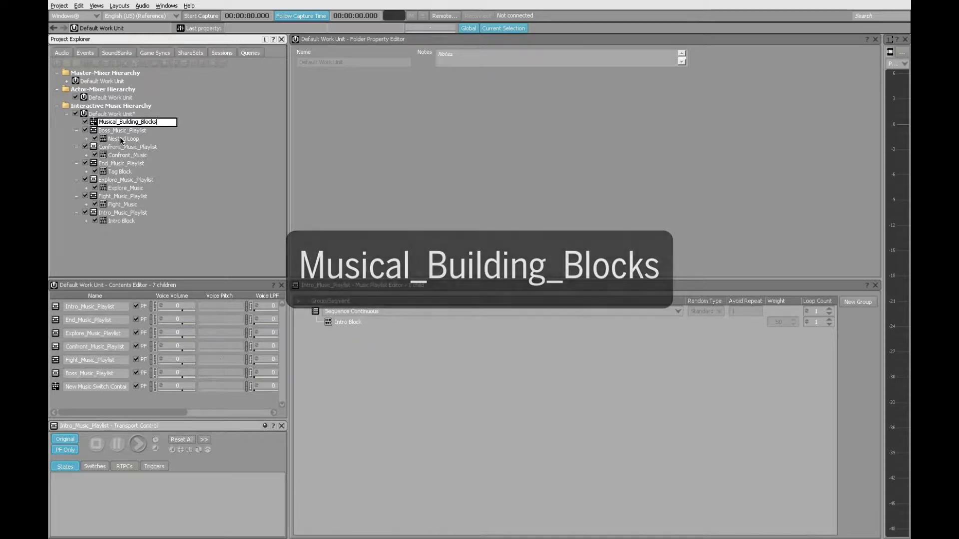
key(Return)
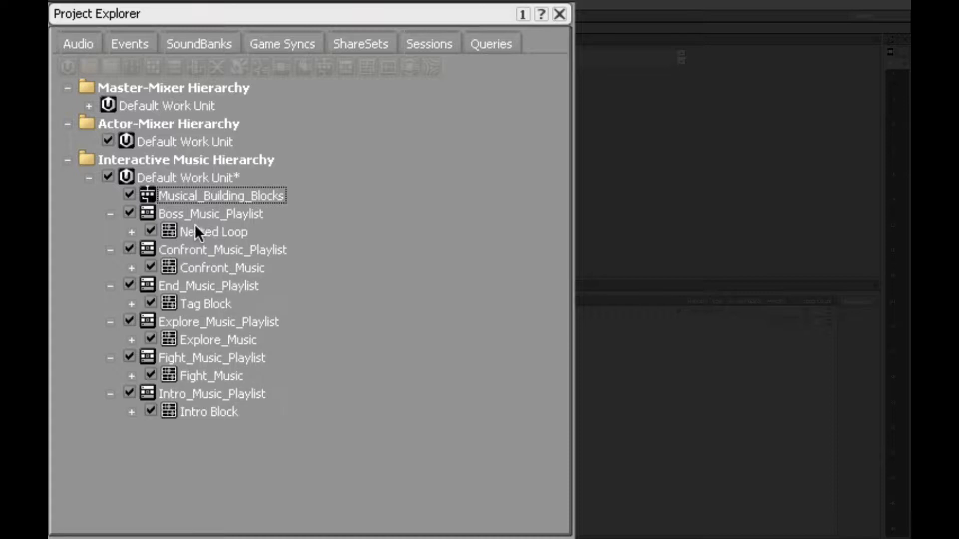
Move all six music playlists, from Boss_Music_Playlist to Intro_Music_Playlist, into the Musical_Building_Blocks switch container
click(151, 212)
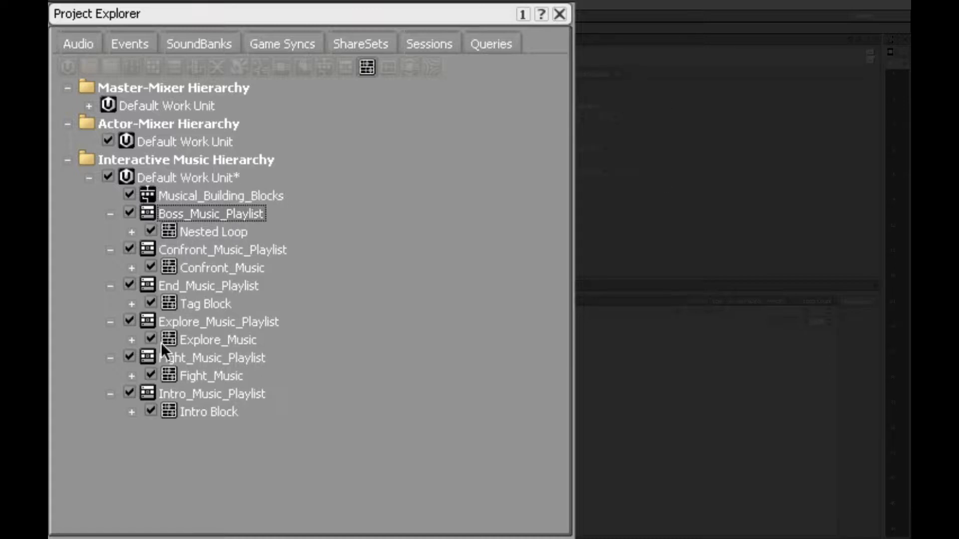
shift+click(148, 388)
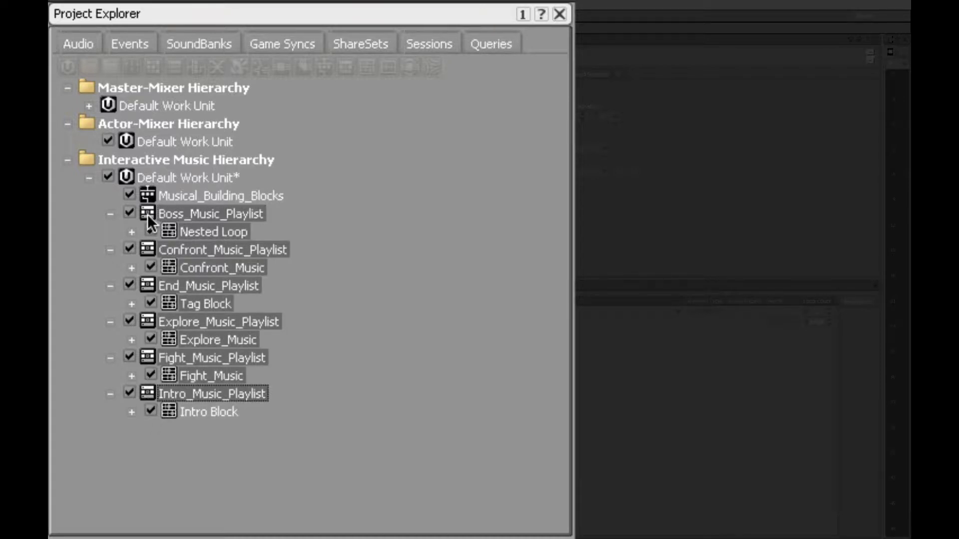
drag(148, 211, 199, 196)
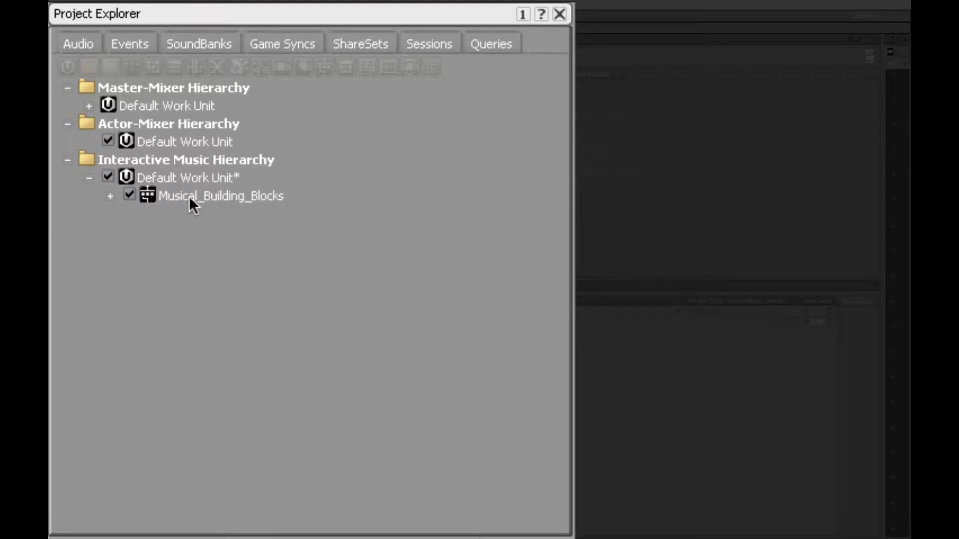
Expand Musical_Building_Blocks and each of its six playlists to show their music segments
click(110, 197)
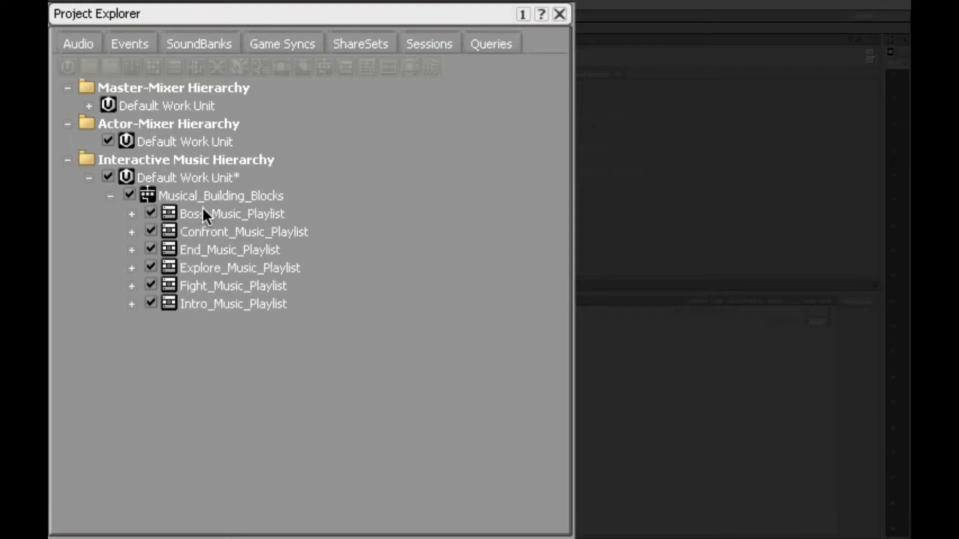
click(131, 214)
click(132, 250)
click(131, 285)
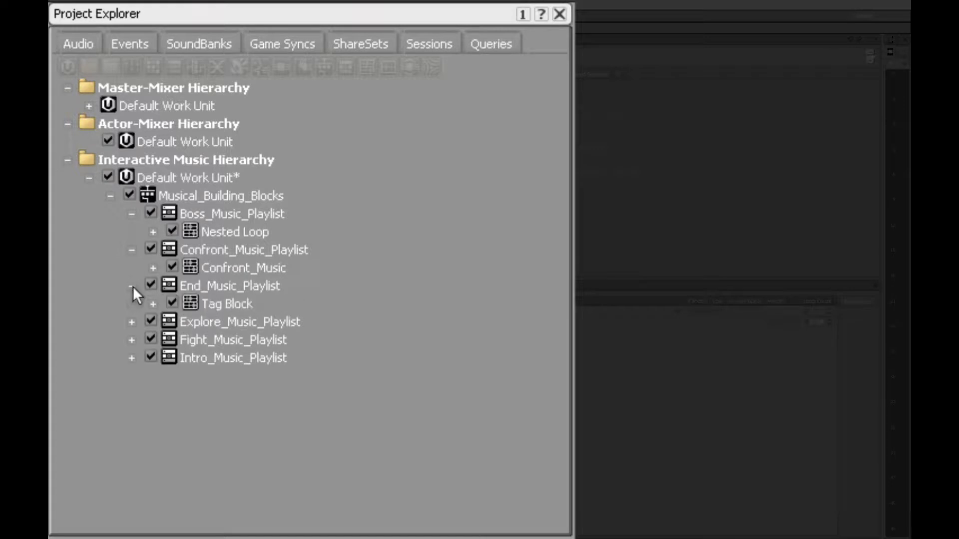
click(132, 322)
click(131, 358)
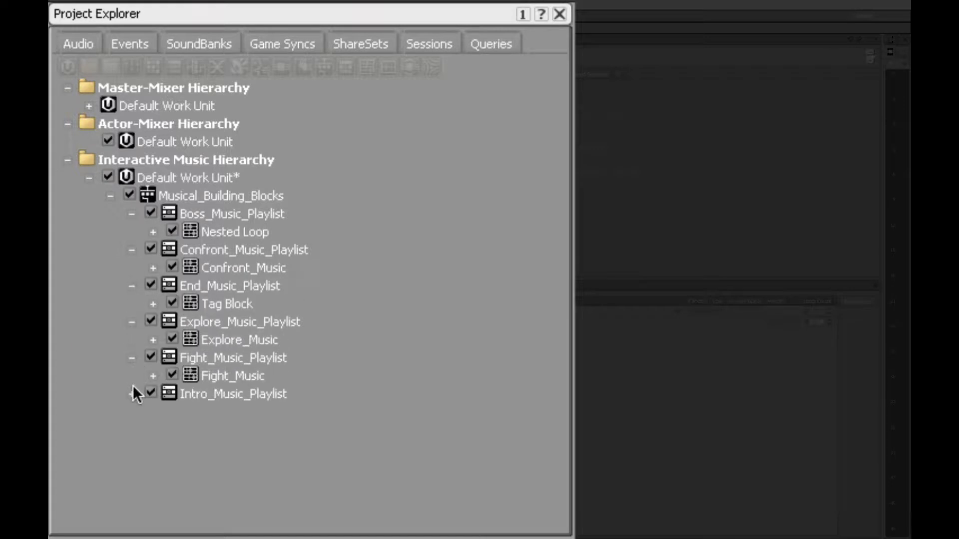
click(133, 392)
Expand every music segment inside the playlists and review the tracks they contain
click(153, 411)
click(153, 377)
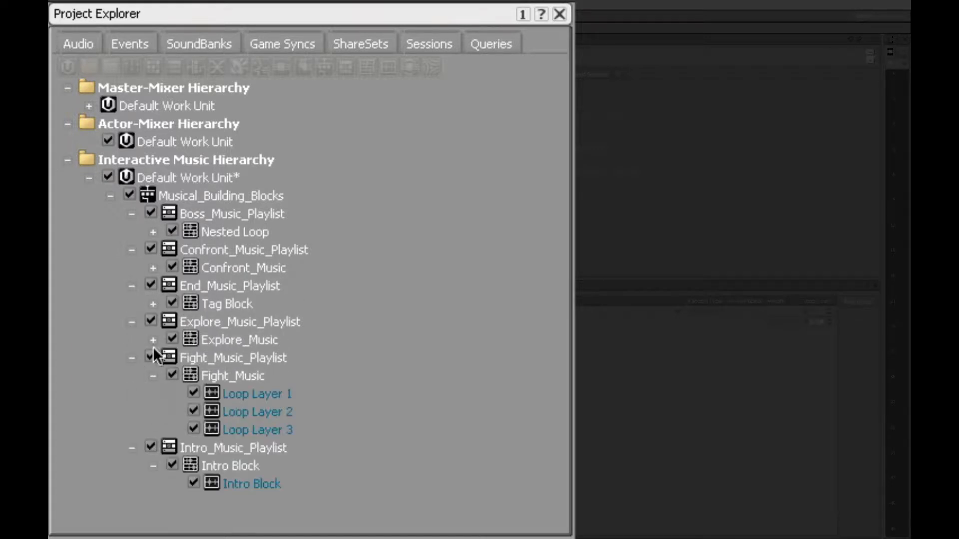
click(153, 340)
click(153, 303)
click(153, 267)
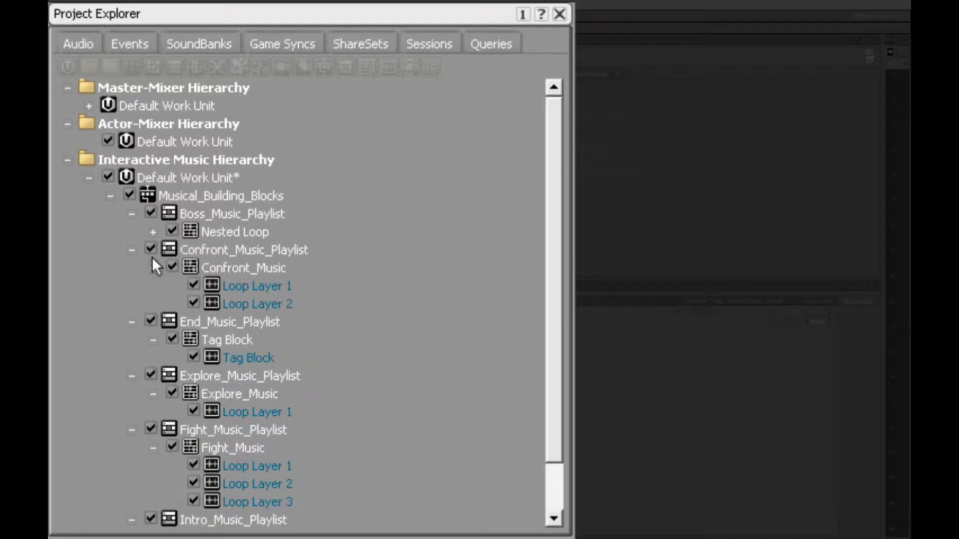
click(153, 232)
scroll(330, 283, down, 2)
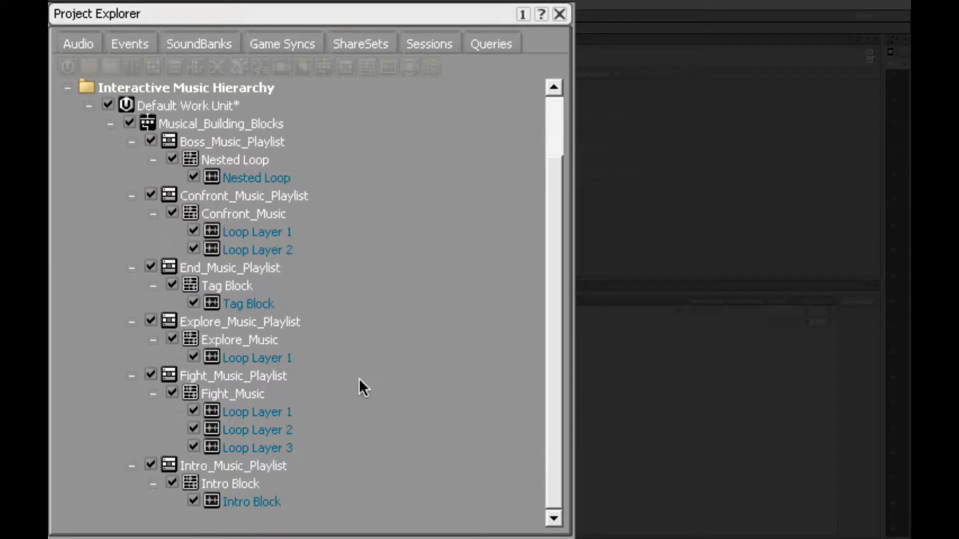
scroll(407, 299, up, 2)
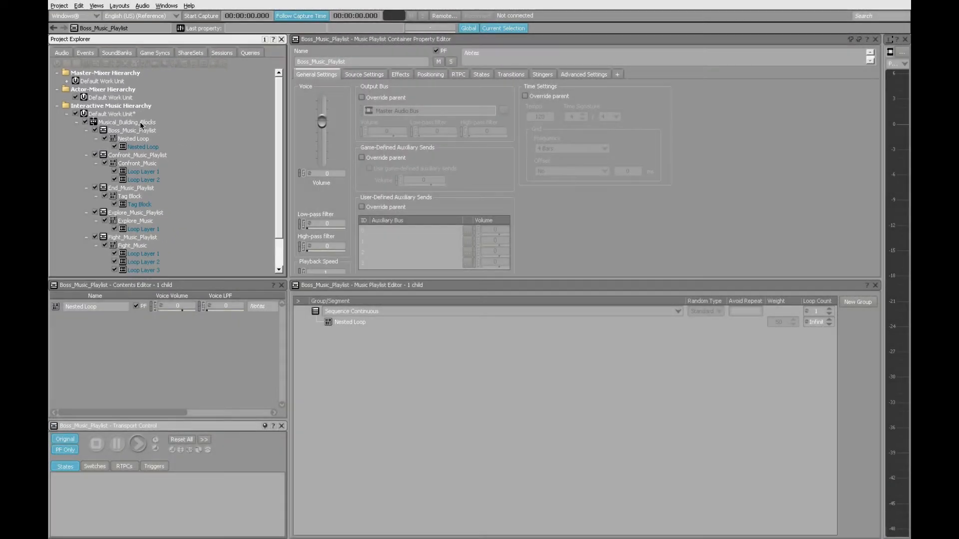
Set the Musical_Building_Blocks container's tempo to 90 and its grid frequency to Beat
click(250, 196)
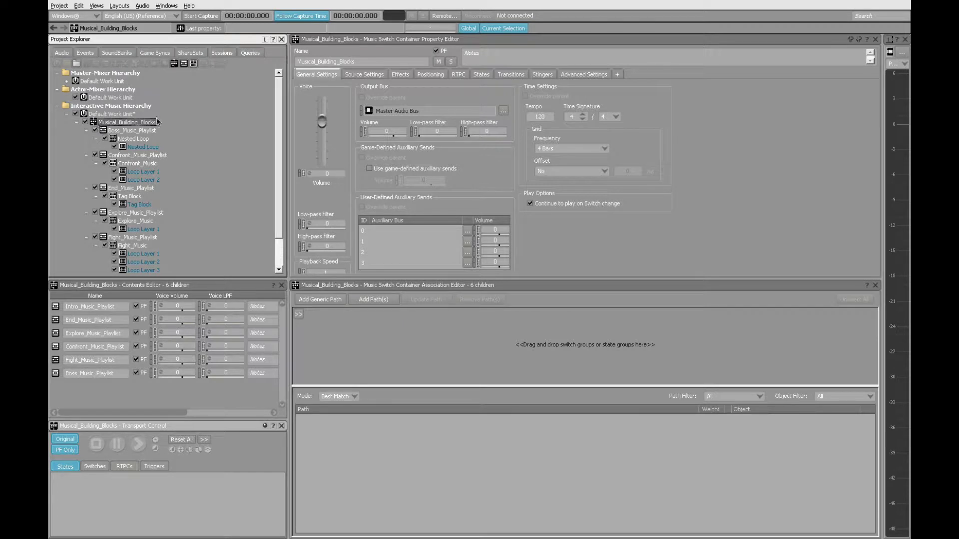
click(539, 116)
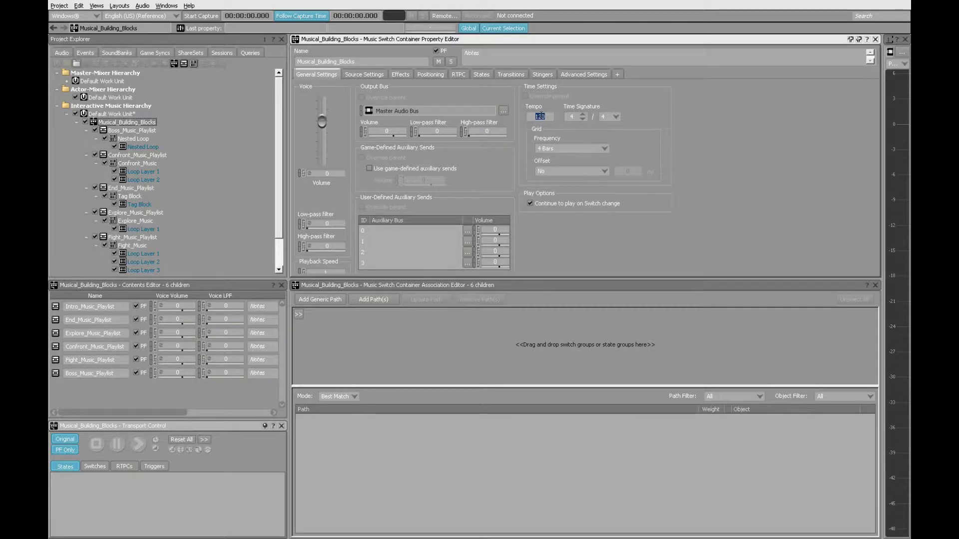
text(90)
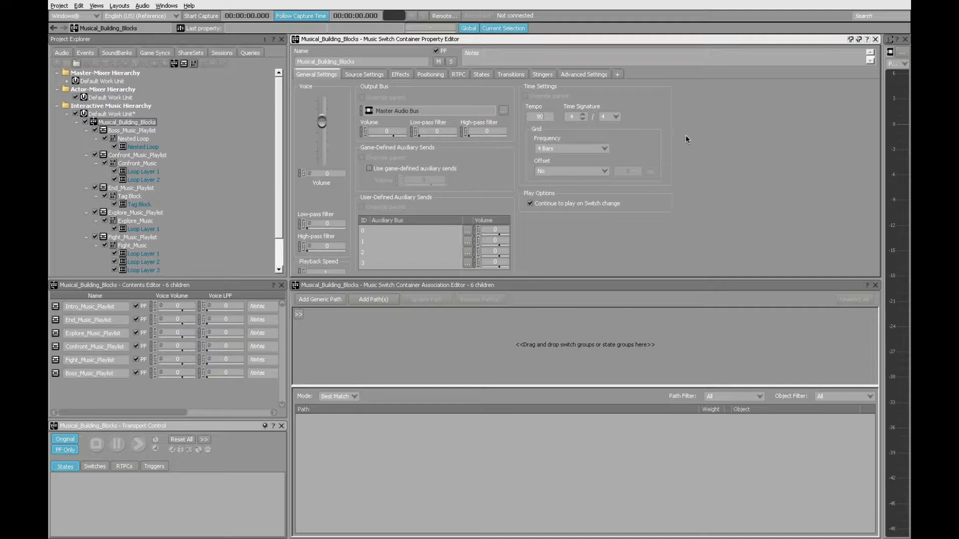
click(553, 148)
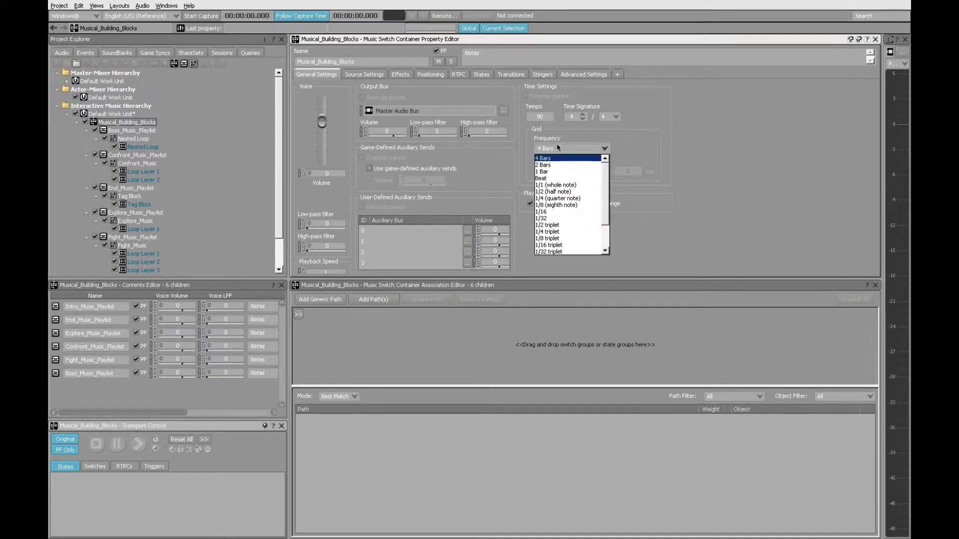
click(561, 179)
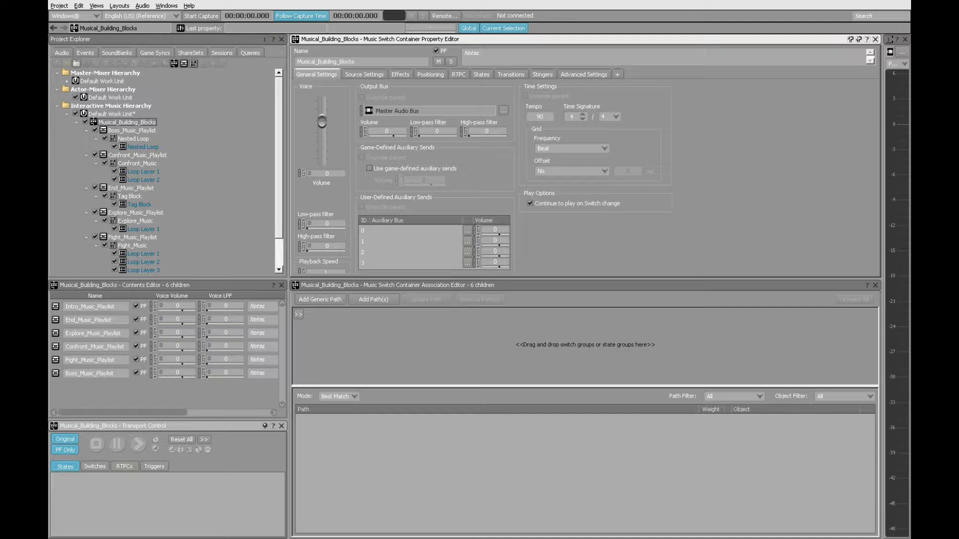
Add an association path to Musical_Building_Blocks, then create and select a new state group named Game_States for it
click(94, 125)
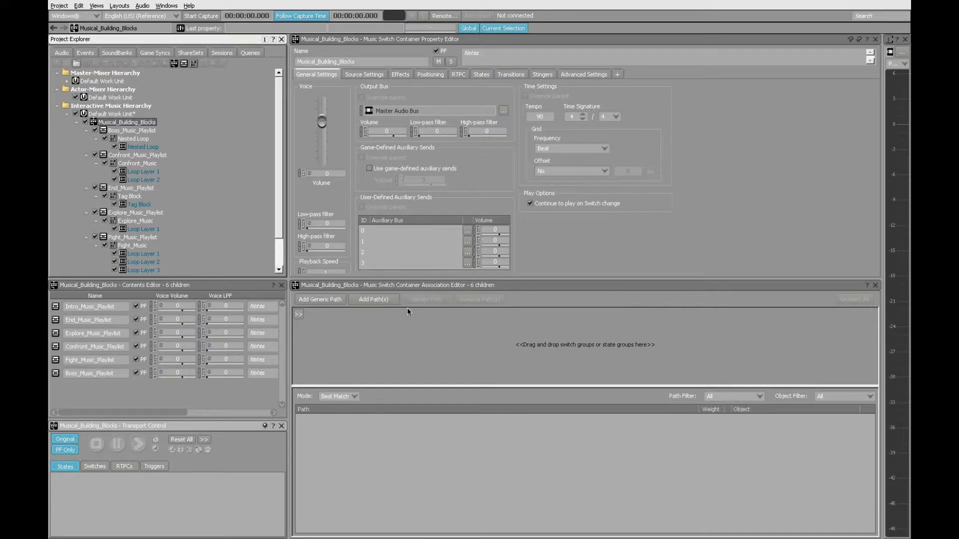
click(373, 300)
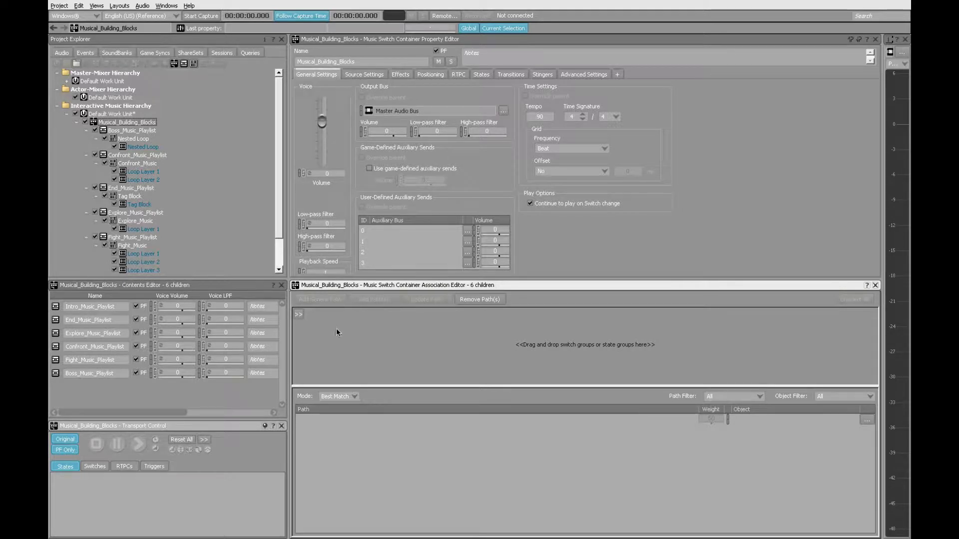
click(299, 315)
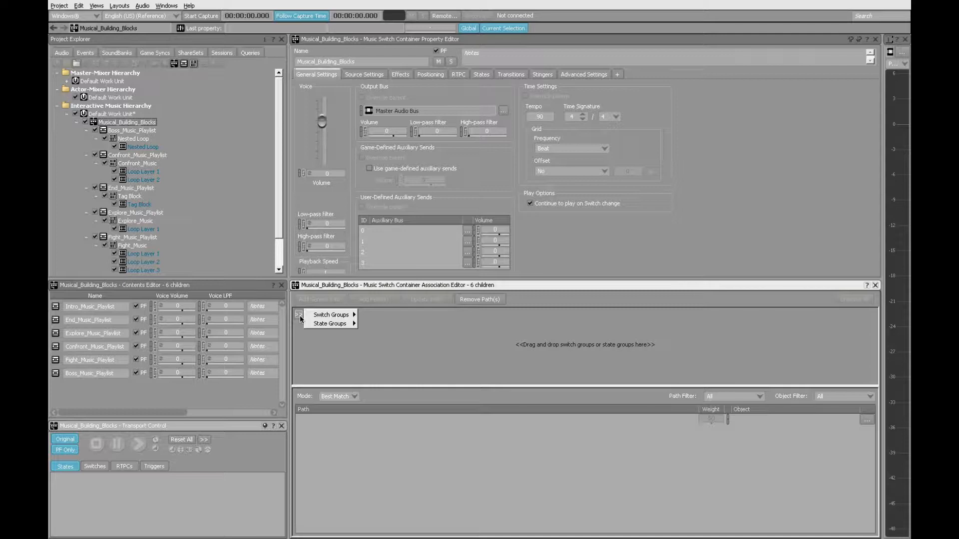
mouse_move(332, 323)
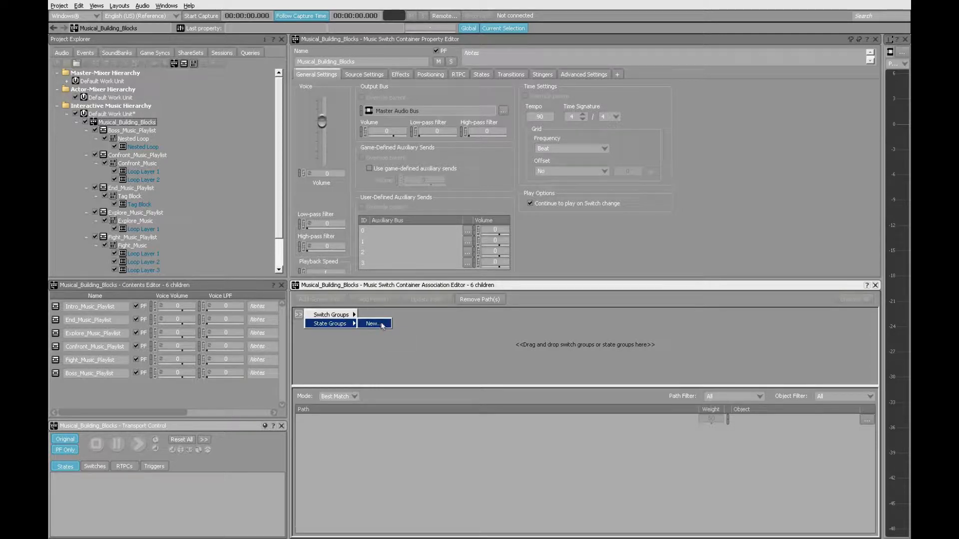
click(382, 325)
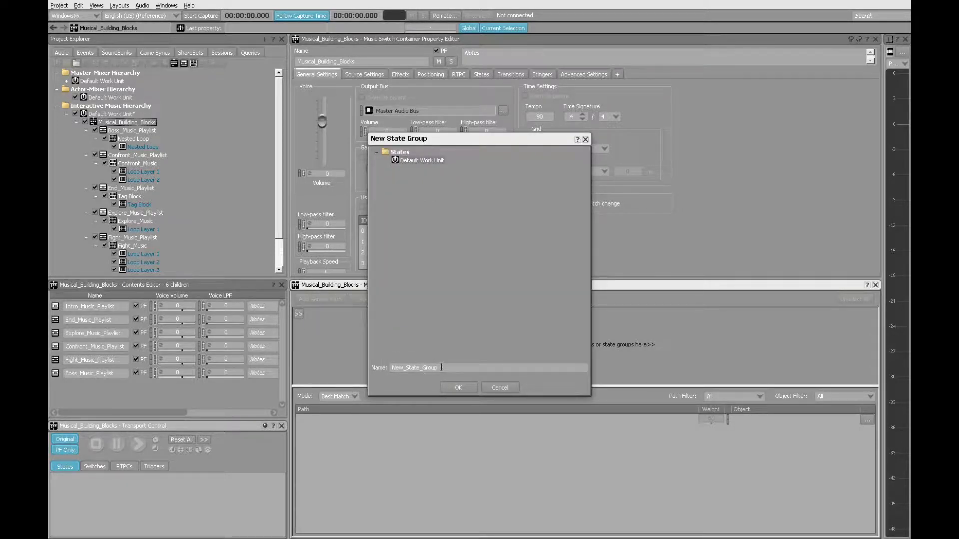
drag(442, 368, 377, 367)
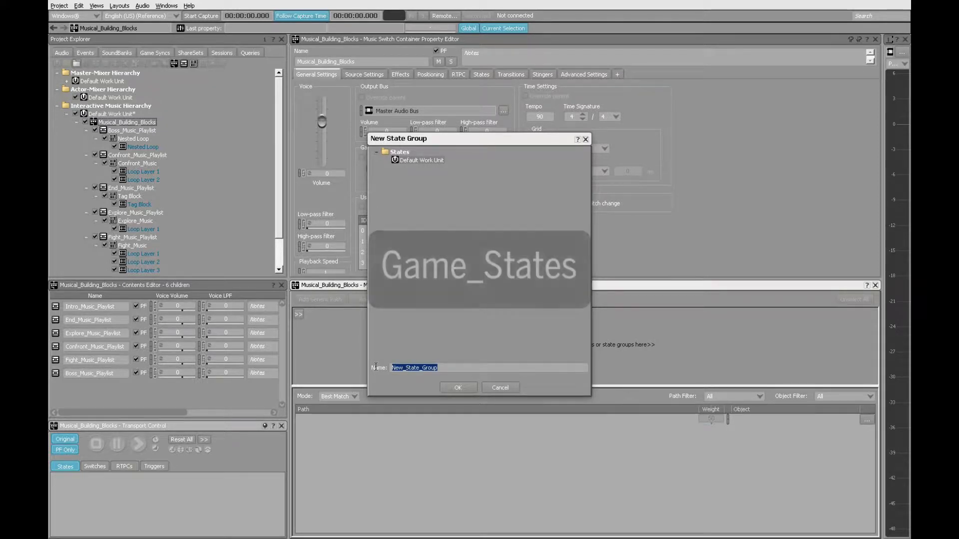
text(Game_)
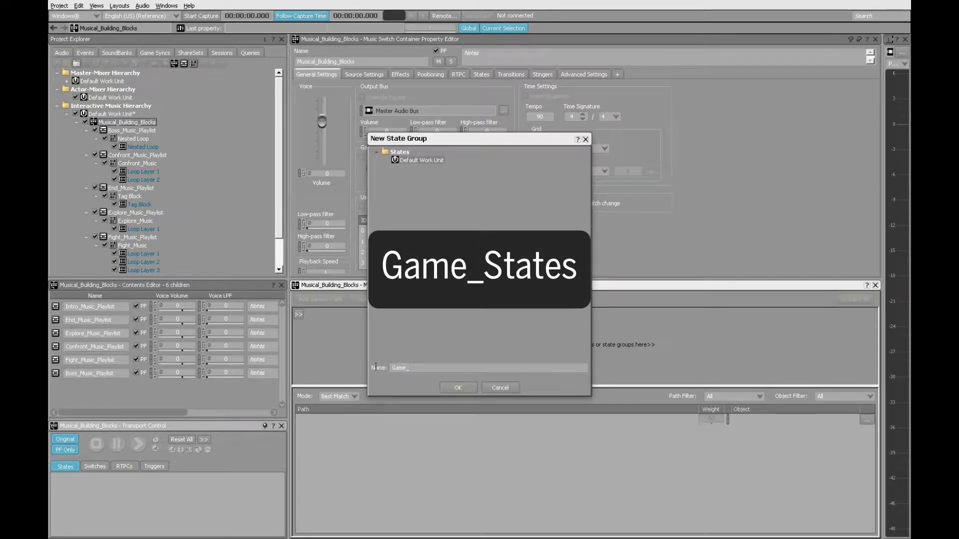
text(States)
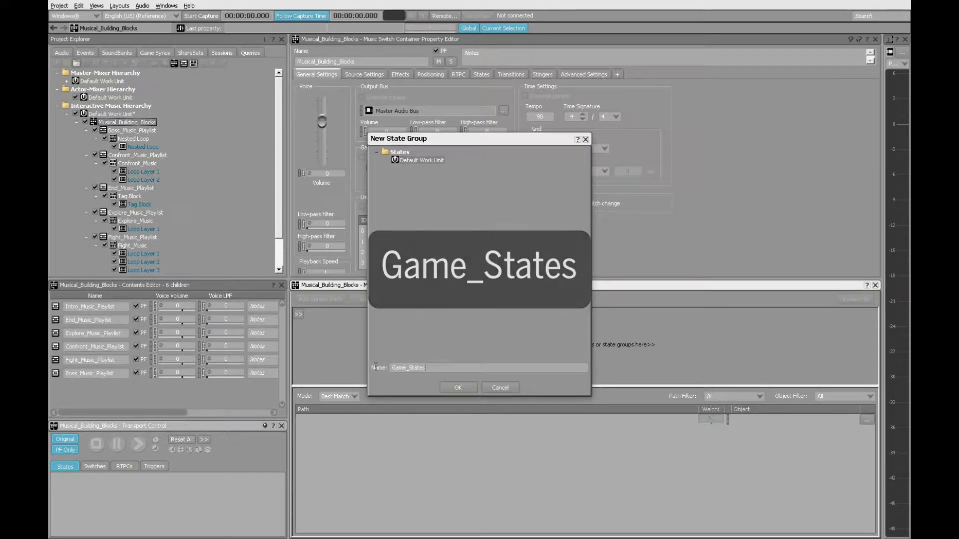
key(Return)
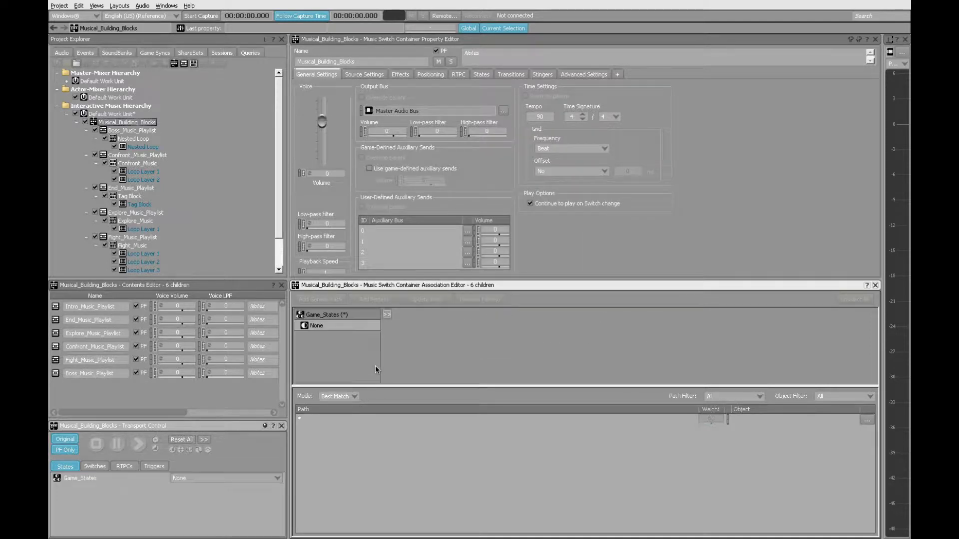
click(316, 317)
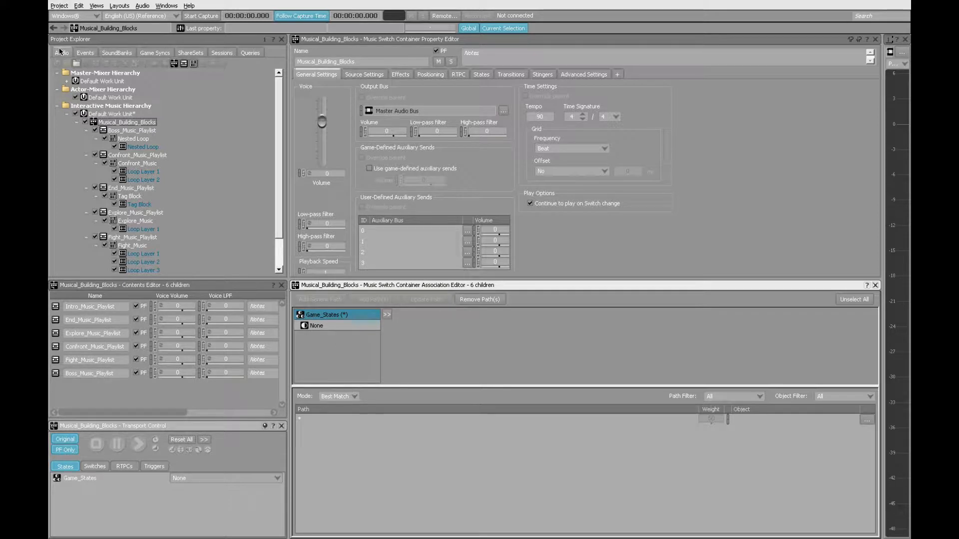
Create a state named Intro in the Game_States state group under the States default work unit
click(157, 52)
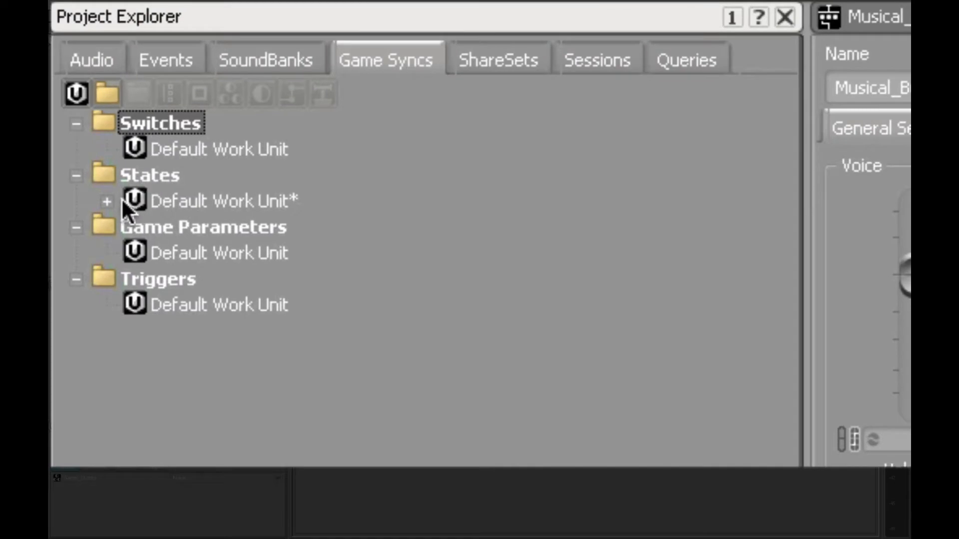
click(107, 201)
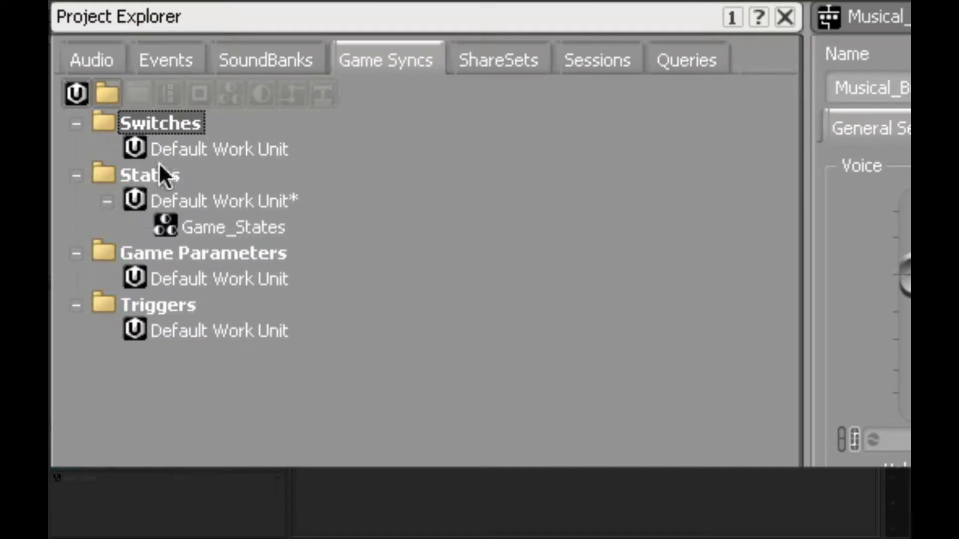
click(224, 221)
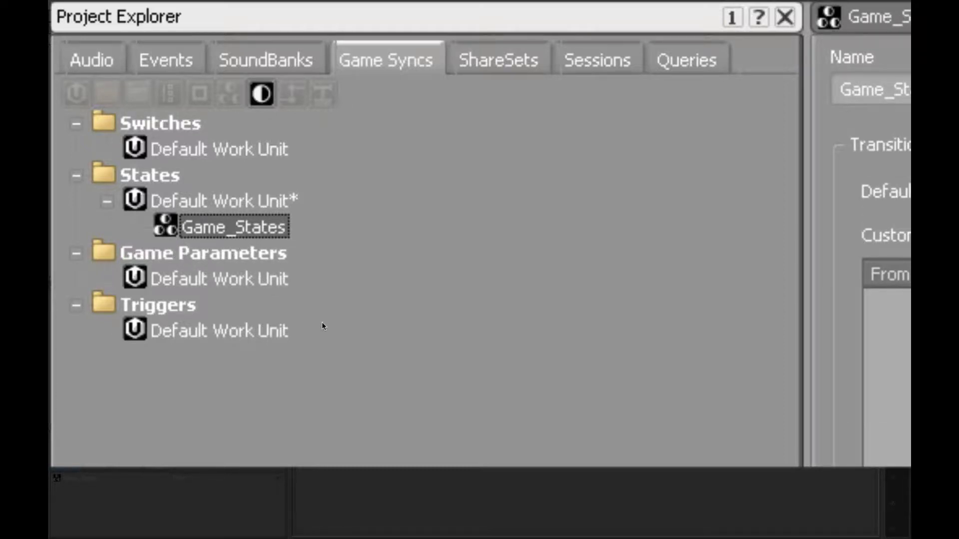
right_click(168, 224)
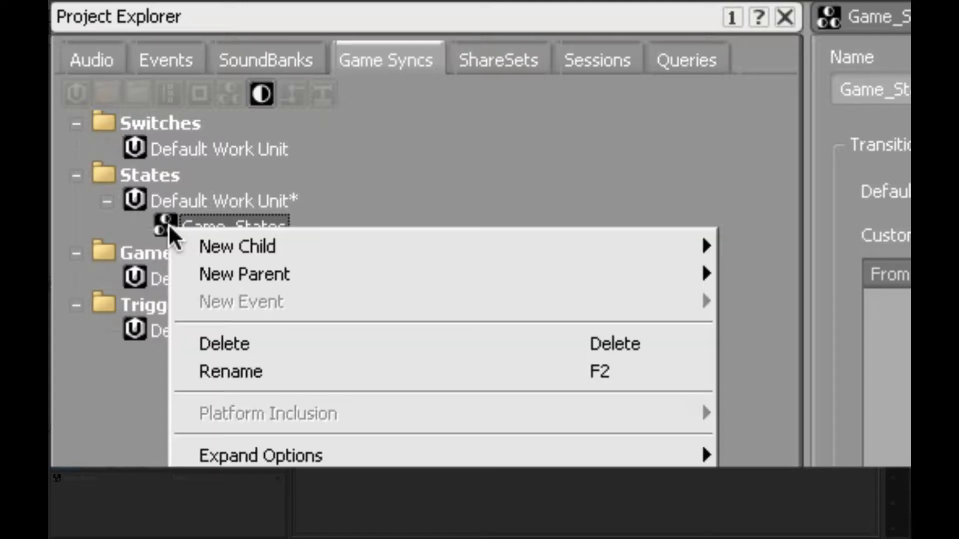
mouse_move(228, 253)
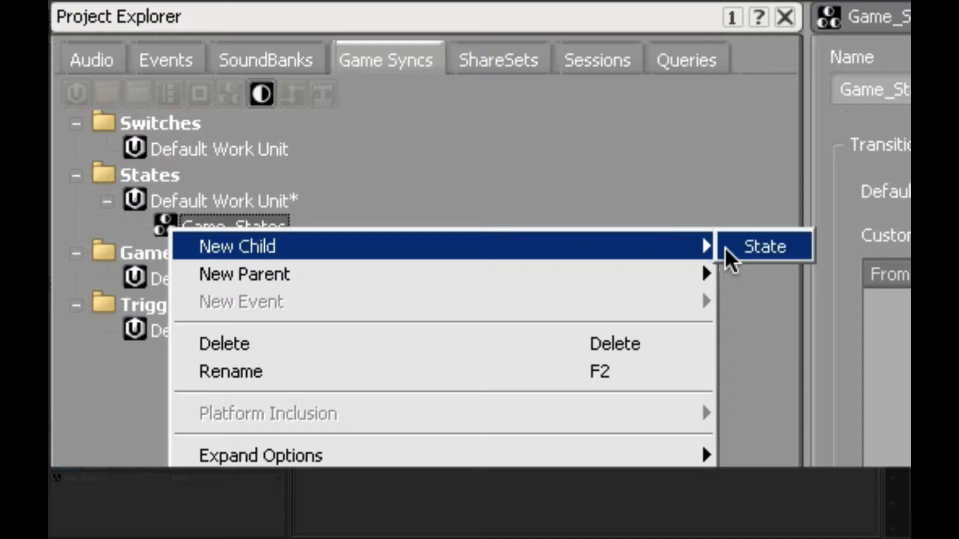
click(744, 248)
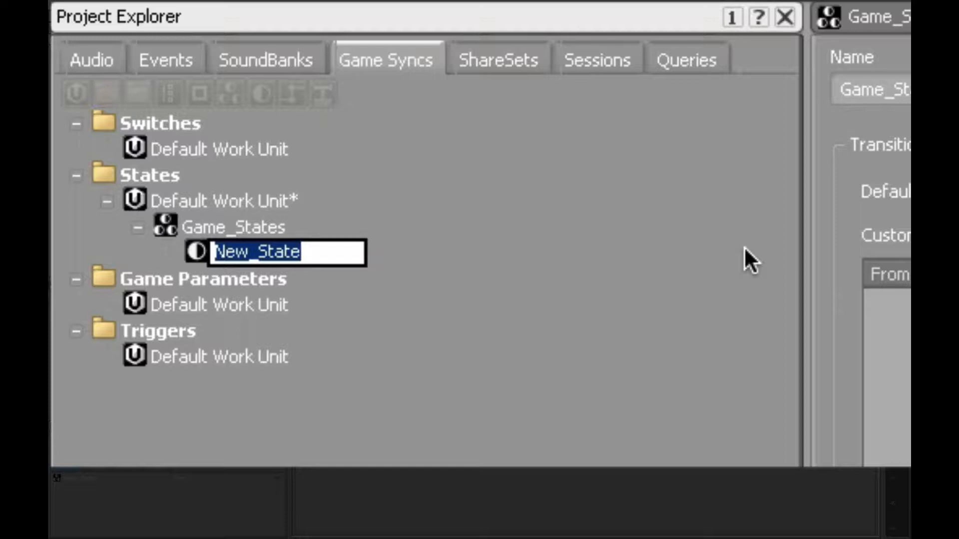
text(In)
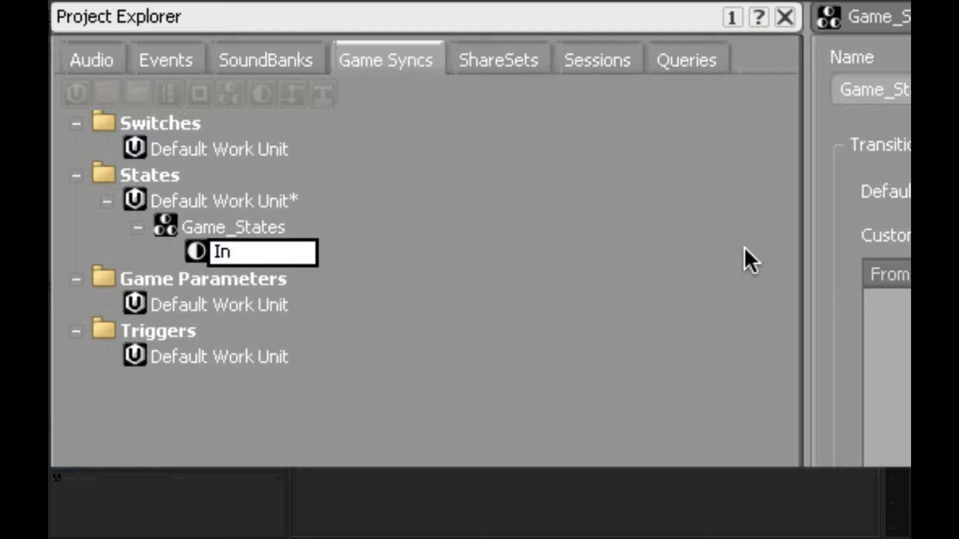
text(tro)
key(Return)
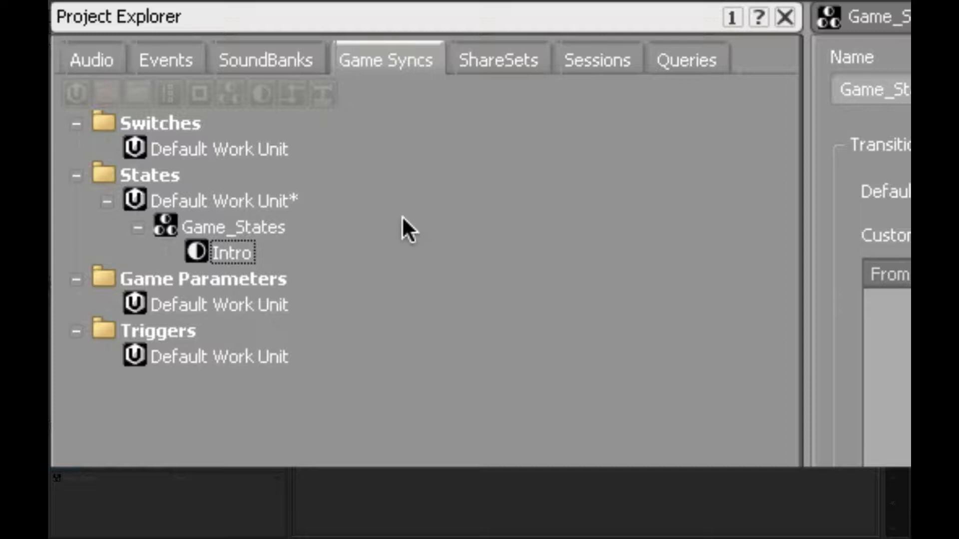
Add a state named Explore to the Game_States group
right_click(260, 220)
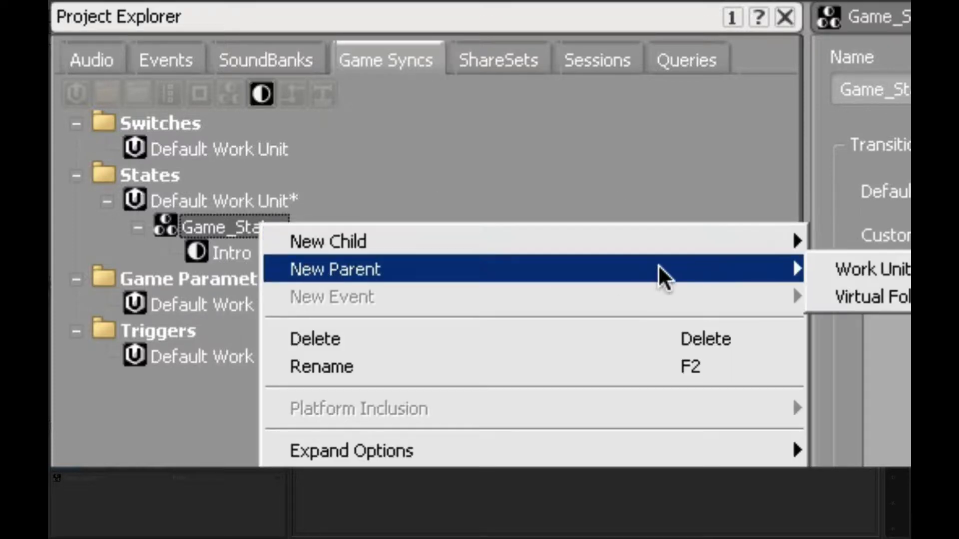
mouse_move(764, 252)
click(863, 246)
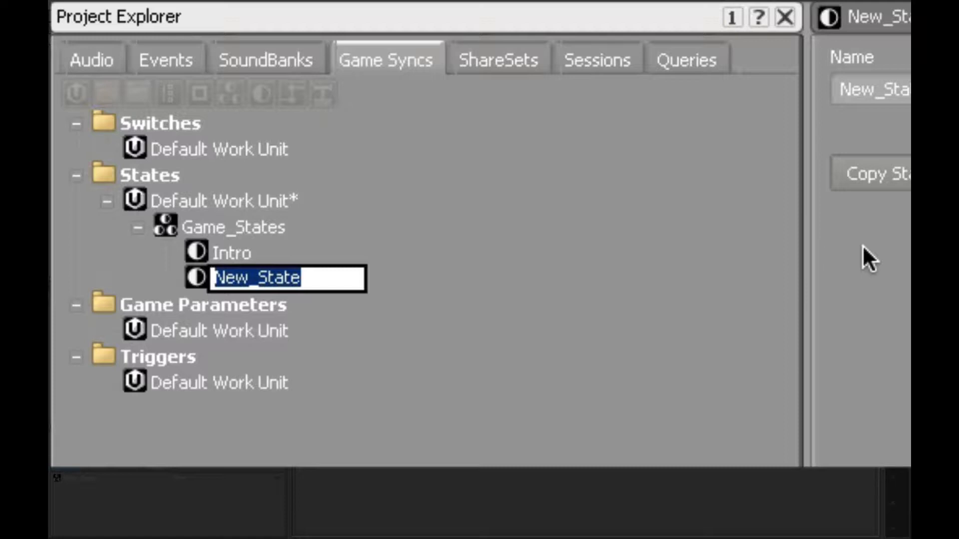
text(Explore)
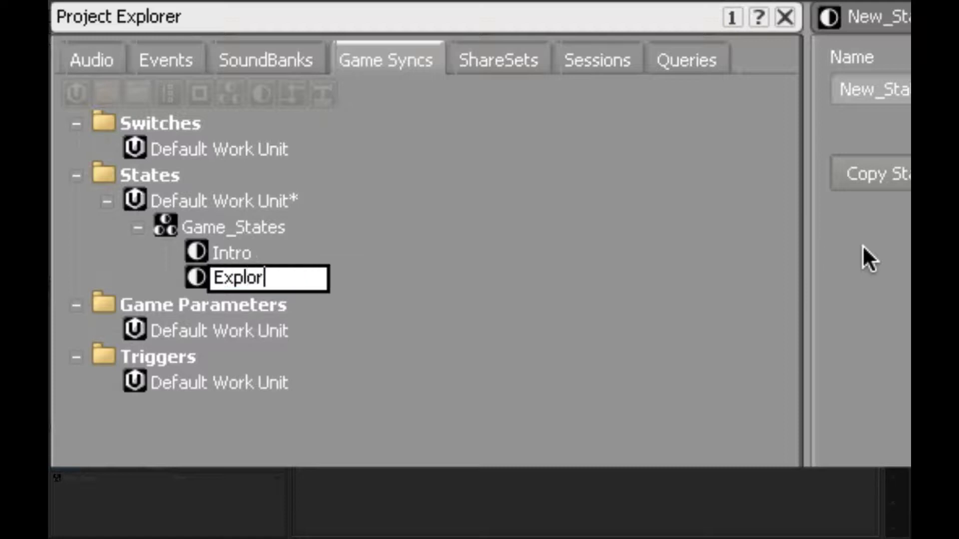
key(Return)
Add a state named Confront to the Game_States group
right_click(268, 228)
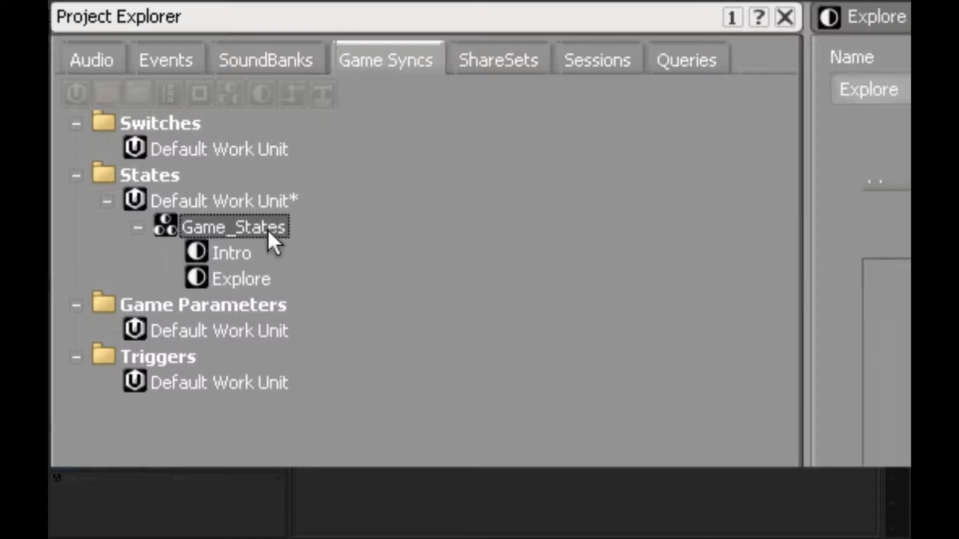
click(872, 260)
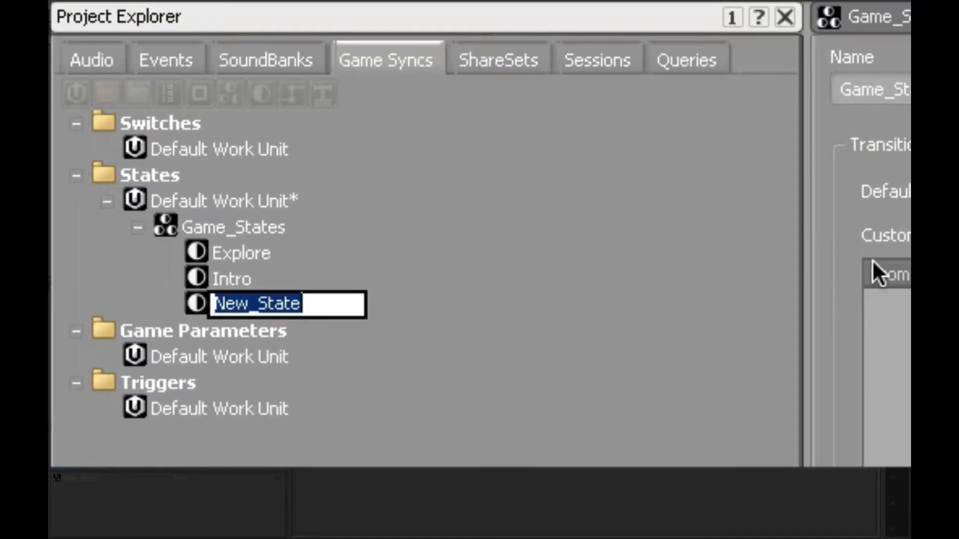
text(Confront)
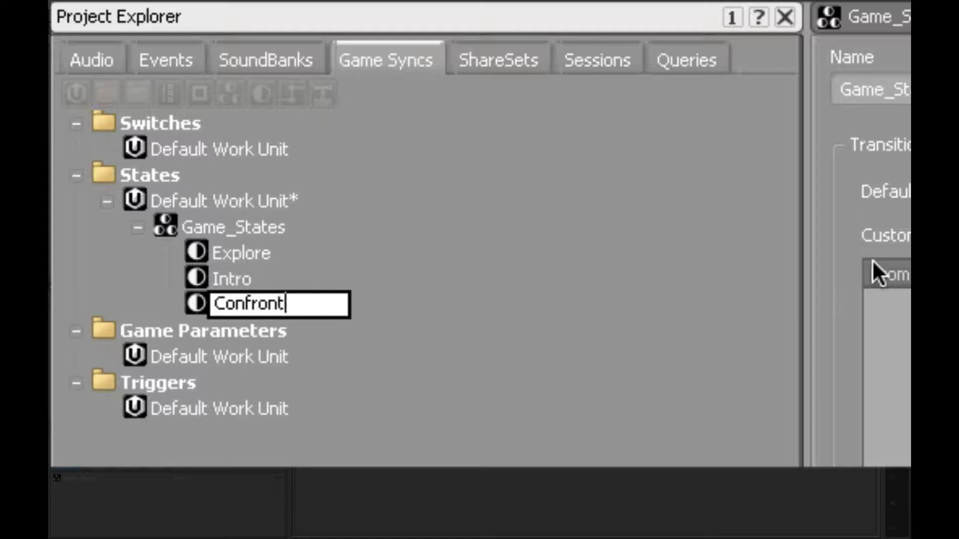
key(Return)
Add a state named Fight to the Game_States group
right_click(256, 222)
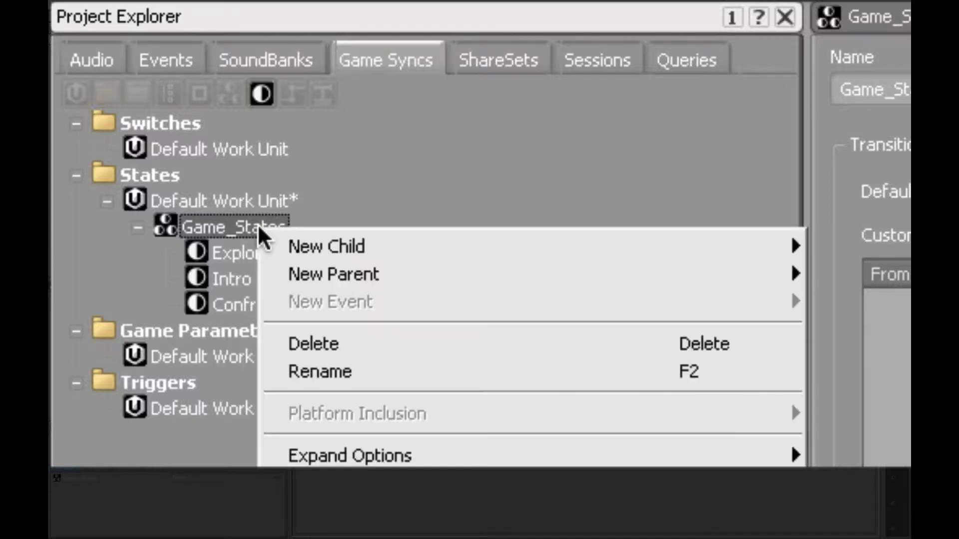
mouse_move(340, 244)
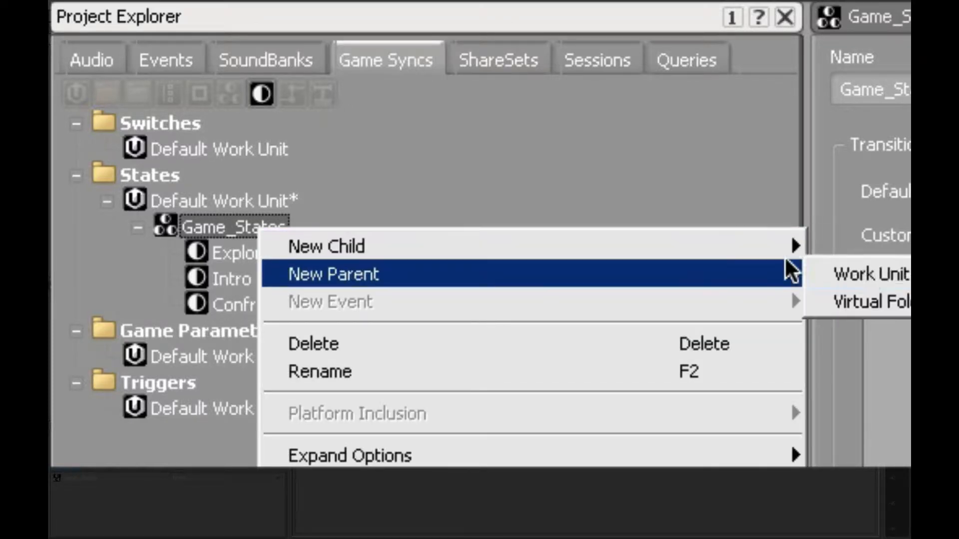
click(849, 246)
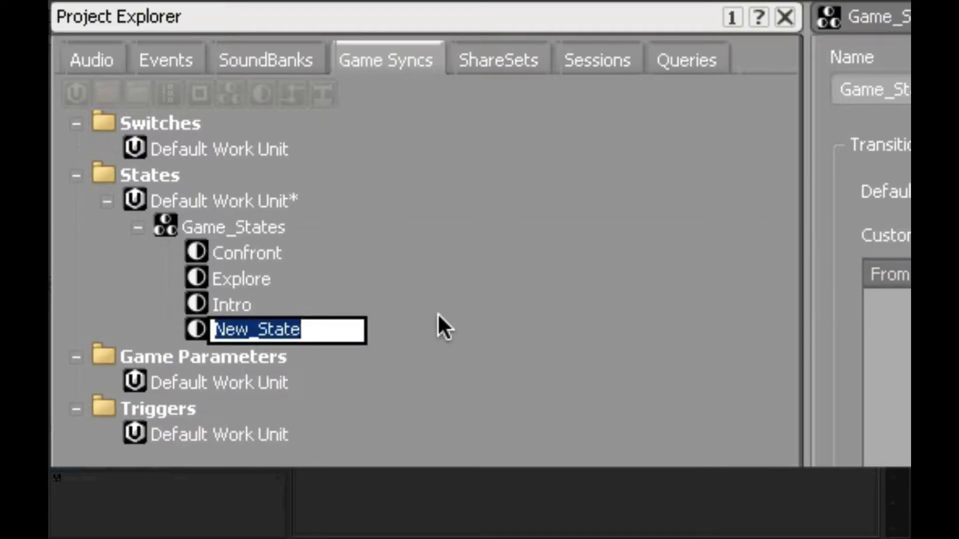
text(Fight)
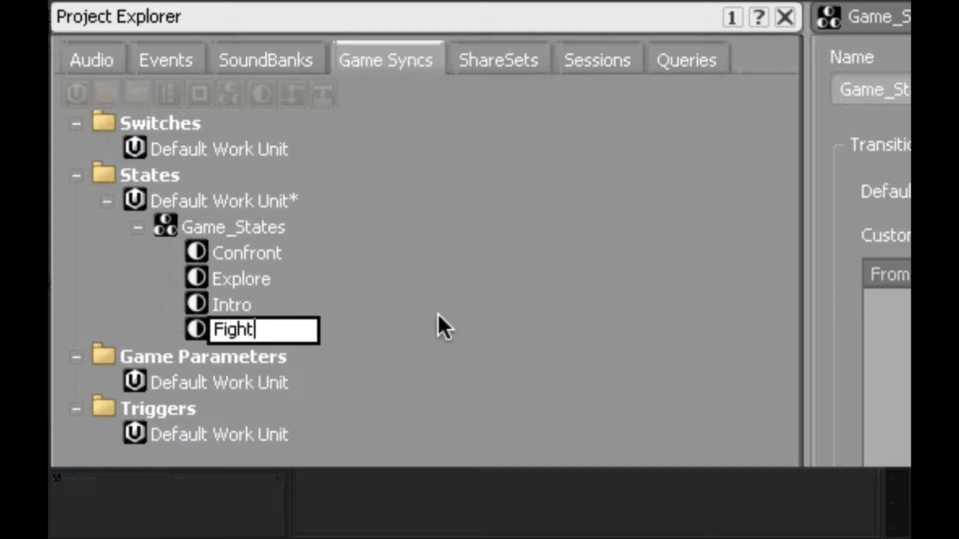
key(Return)
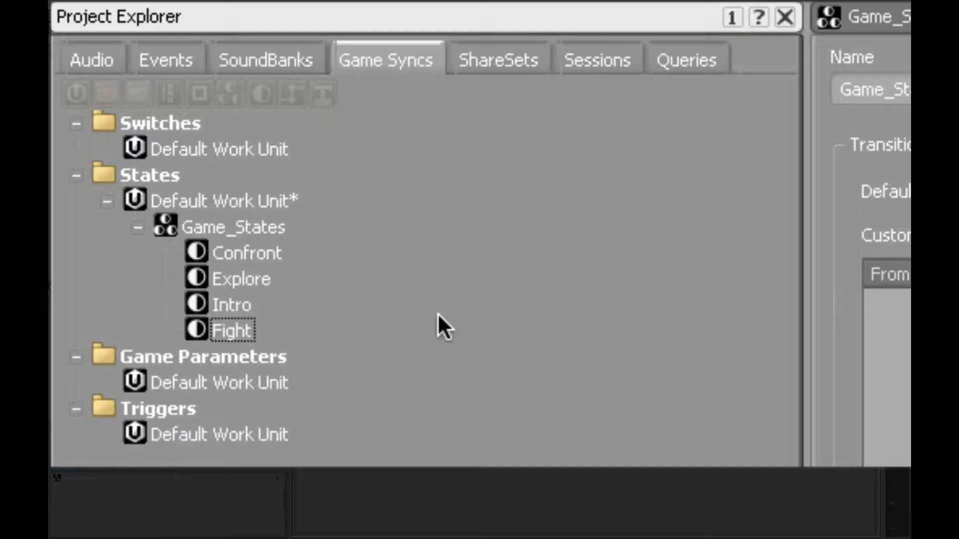
Add a state named Boss to the Game_States group
right_click(256, 227)
mouse_move(295, 249)
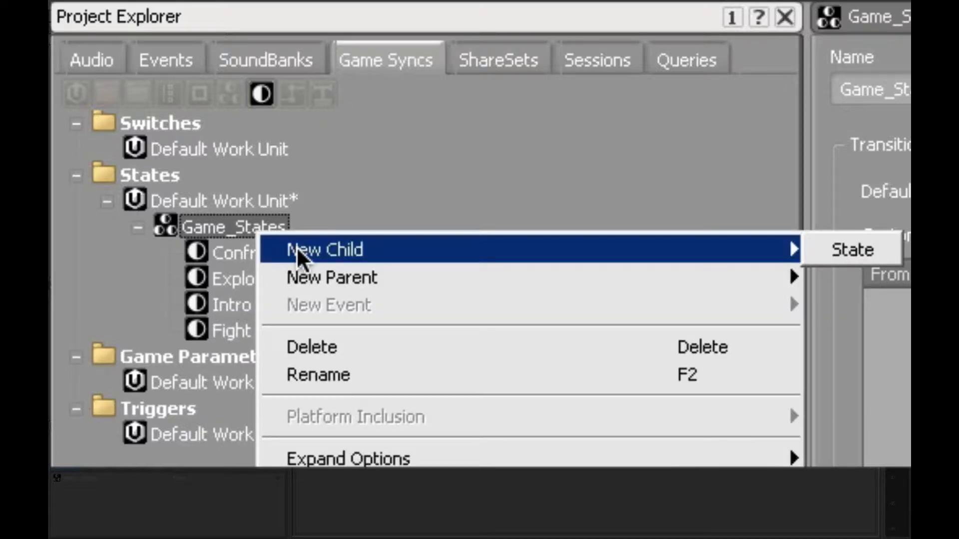
click(853, 251)
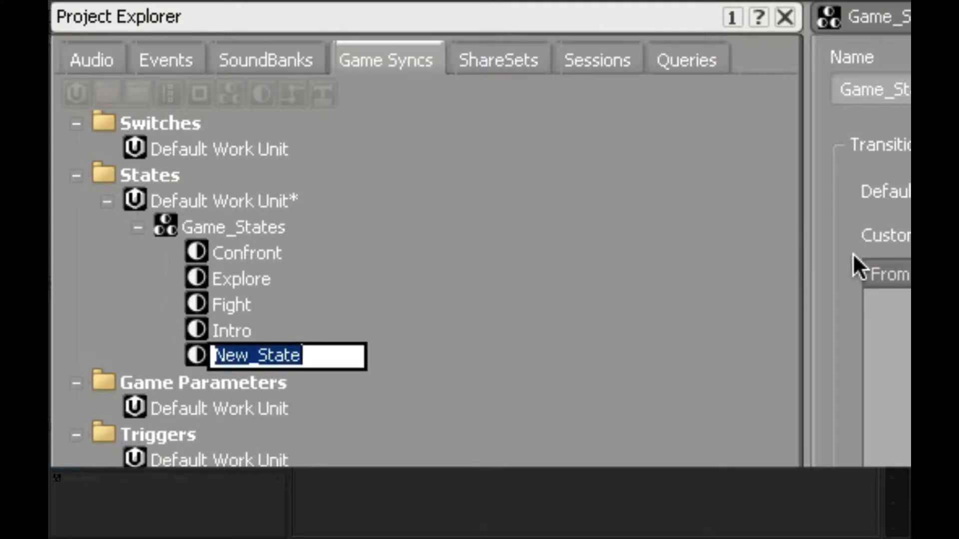
text(Boss)
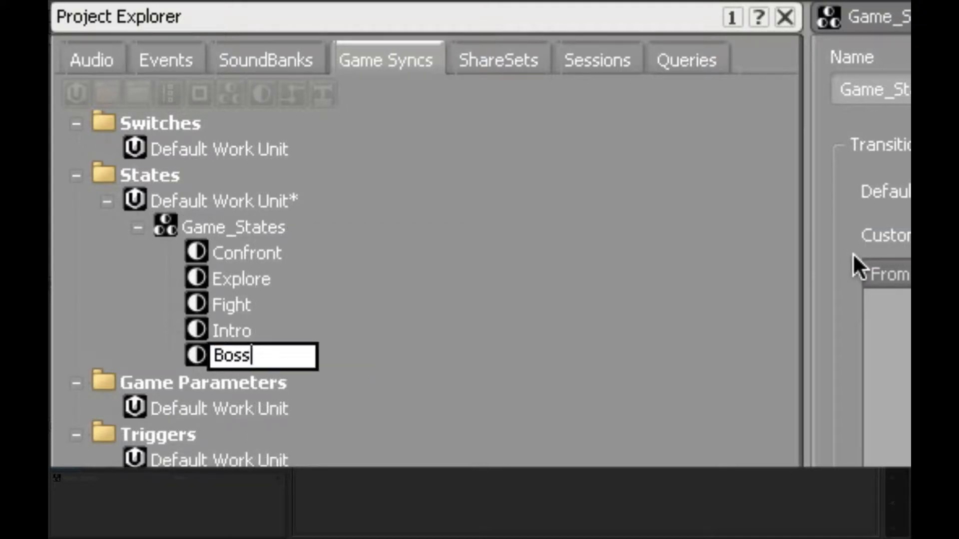
key(Return)
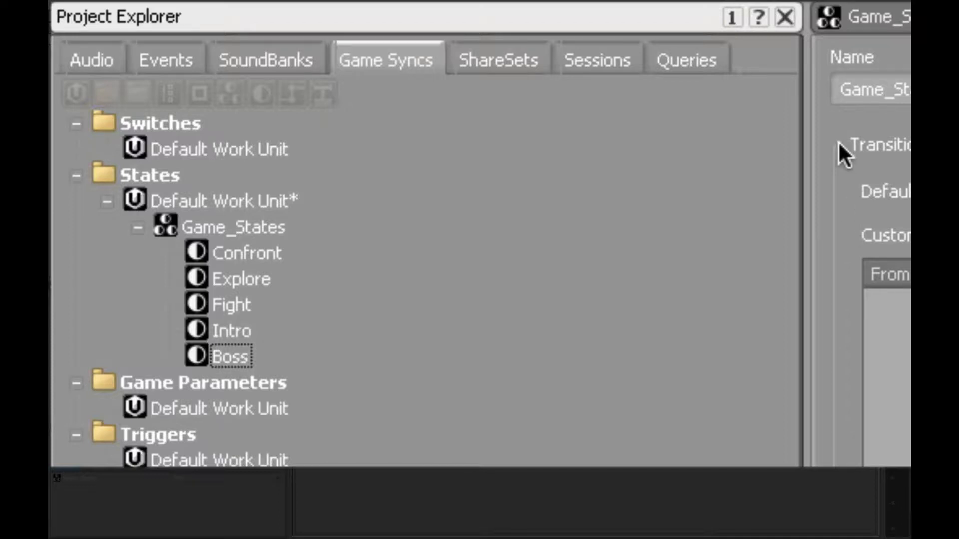
Add a state named End to the Game_States group, leaving the group itself selected
click(260, 226)
right_click(259, 226)
mouse_move(389, 253)
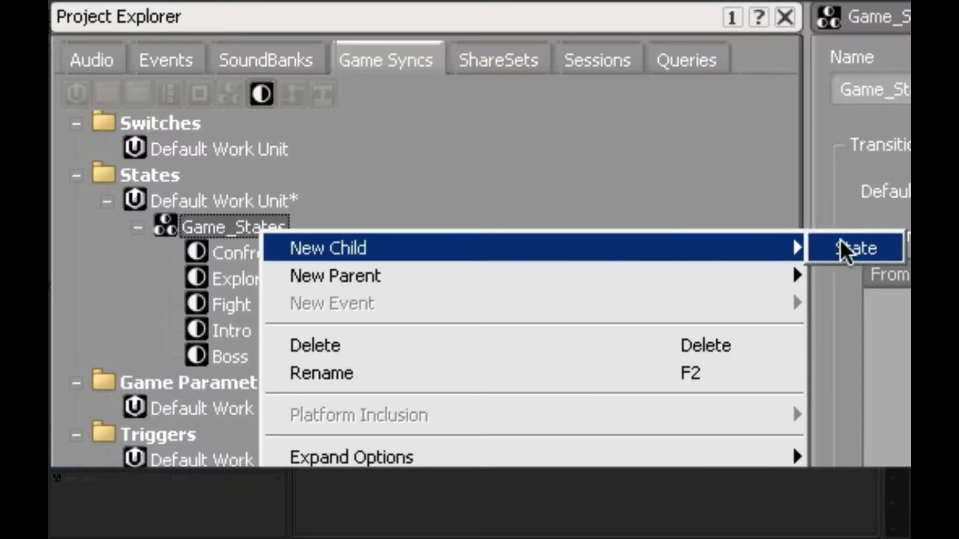
click(849, 251)
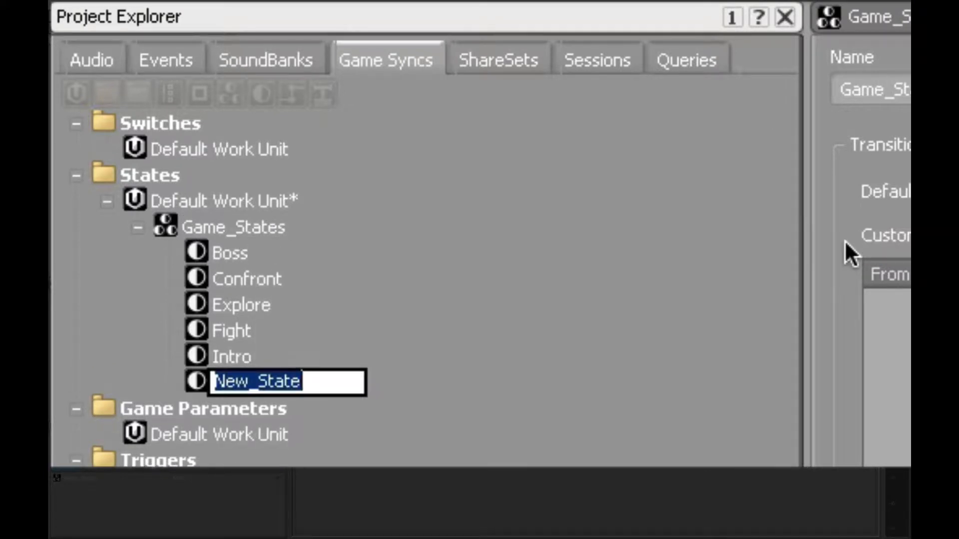
text(End)
key(Return)
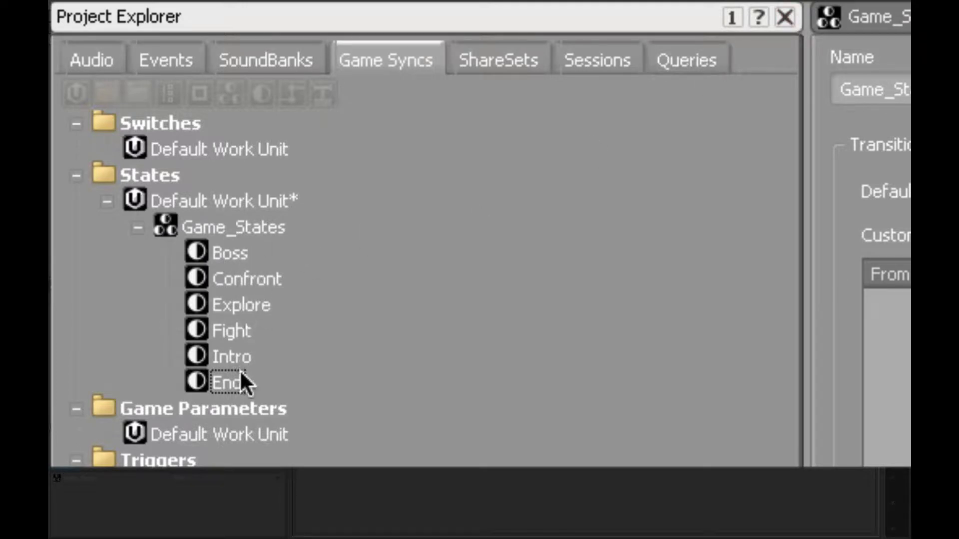
click(224, 225)
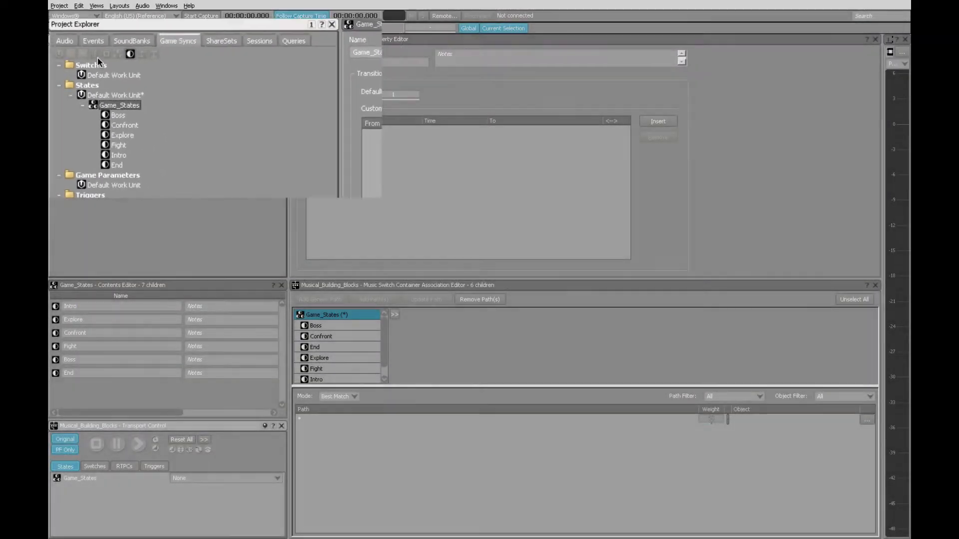
Return to the audio hierarchy and enlarge the association editor's state list and the project tree to show all states and playlists
click(64, 41)
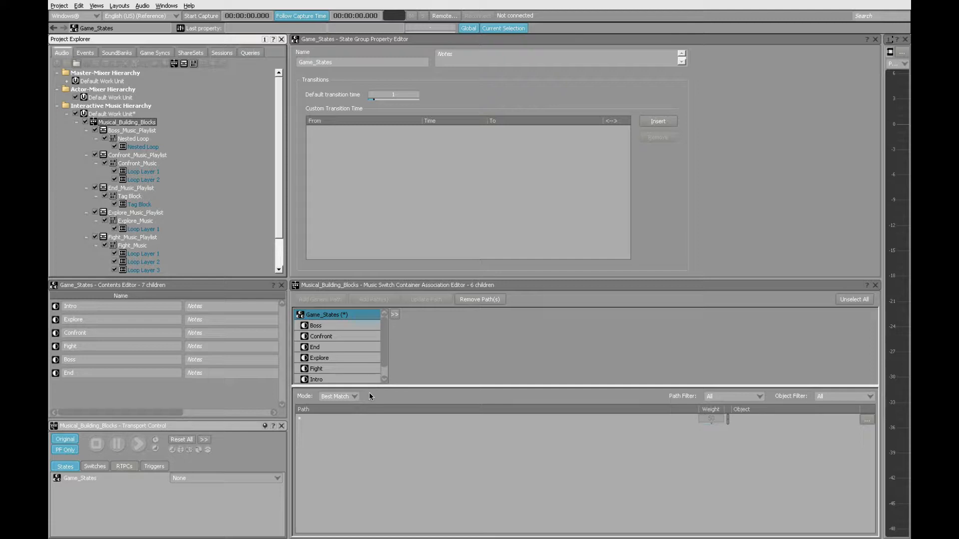
drag(370, 386, 370, 405)
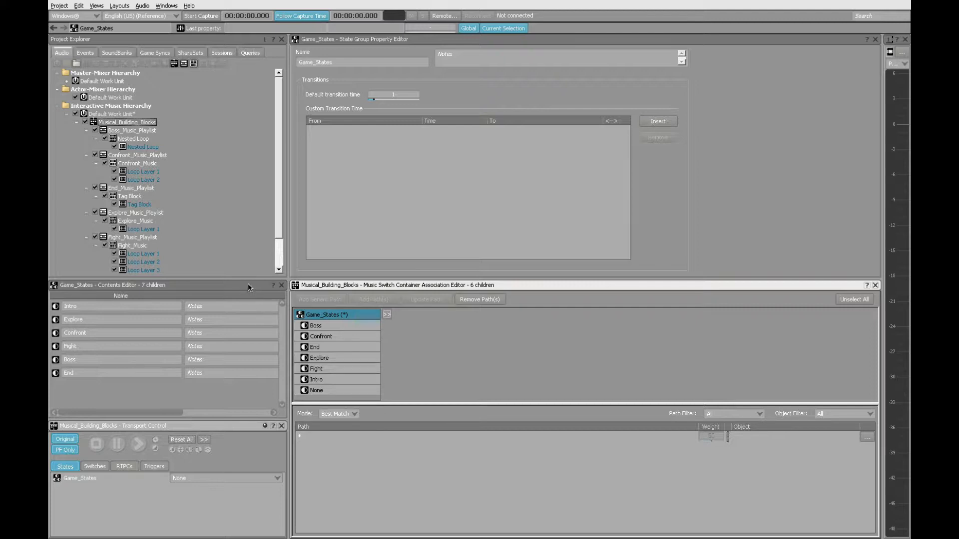
drag(247, 279, 248, 302)
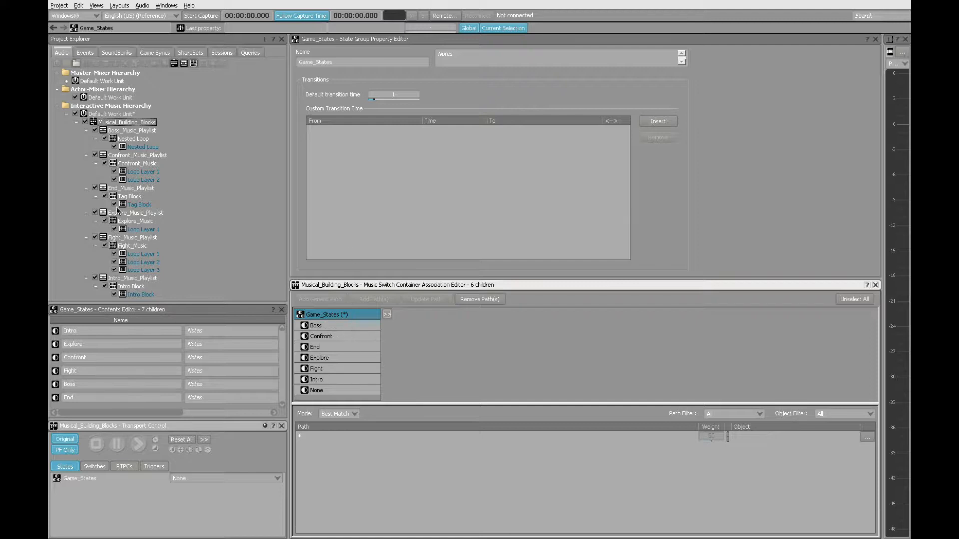
Associate Boss_Music_Playlist with the Boss state in the Musical_Building_Blocks association editor
click(104, 132)
click(357, 326)
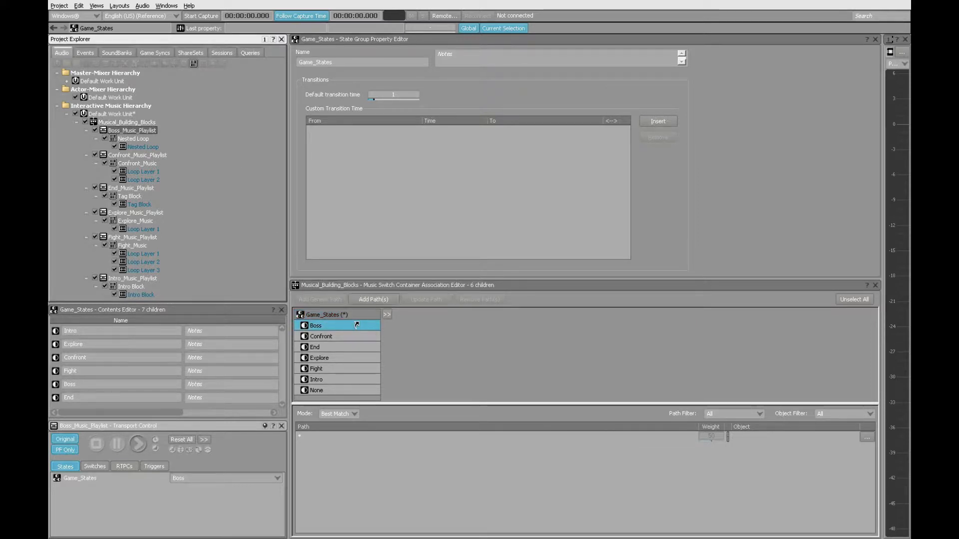
drag(103, 132, 357, 325)
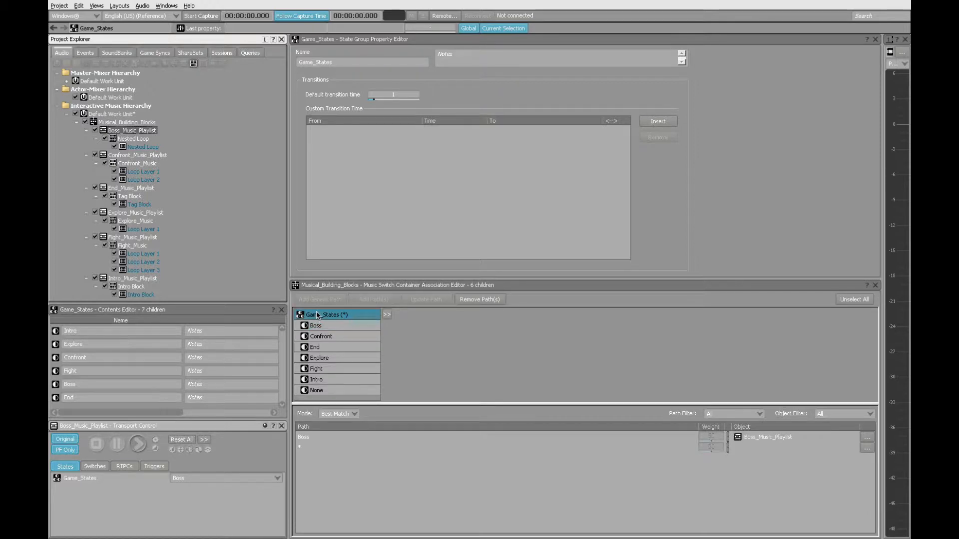
Associate Confront_Music_Playlist with the Confront state of Game_States
click(322, 330)
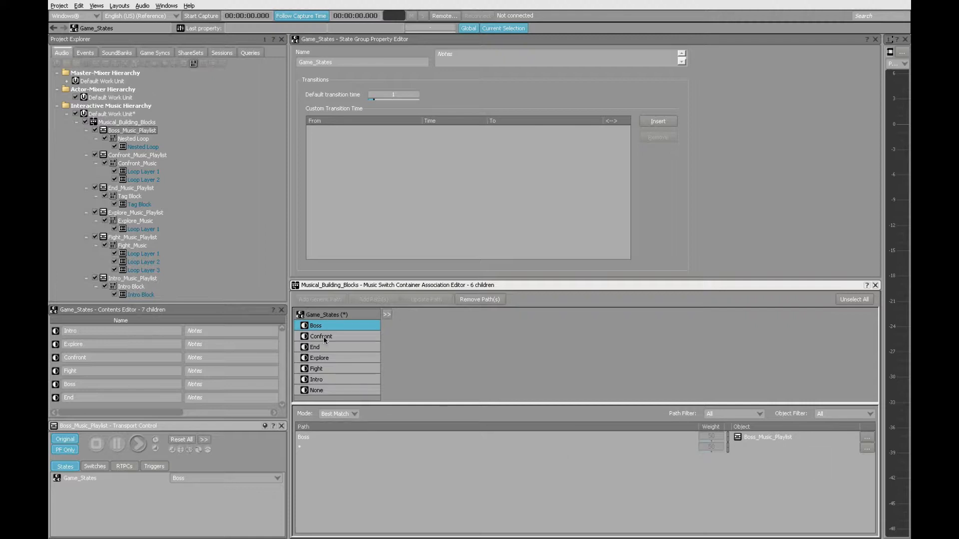
click(146, 156)
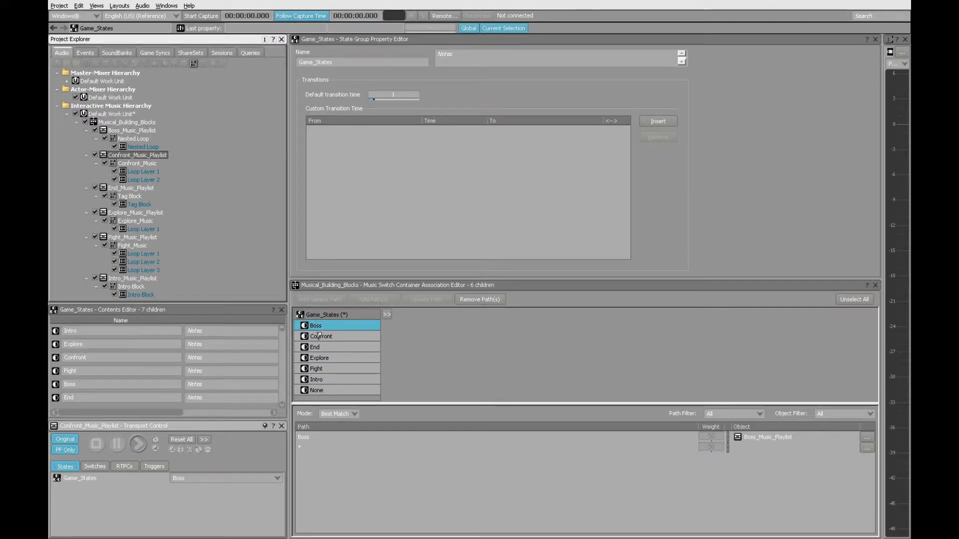
drag(320, 336, 319, 336)
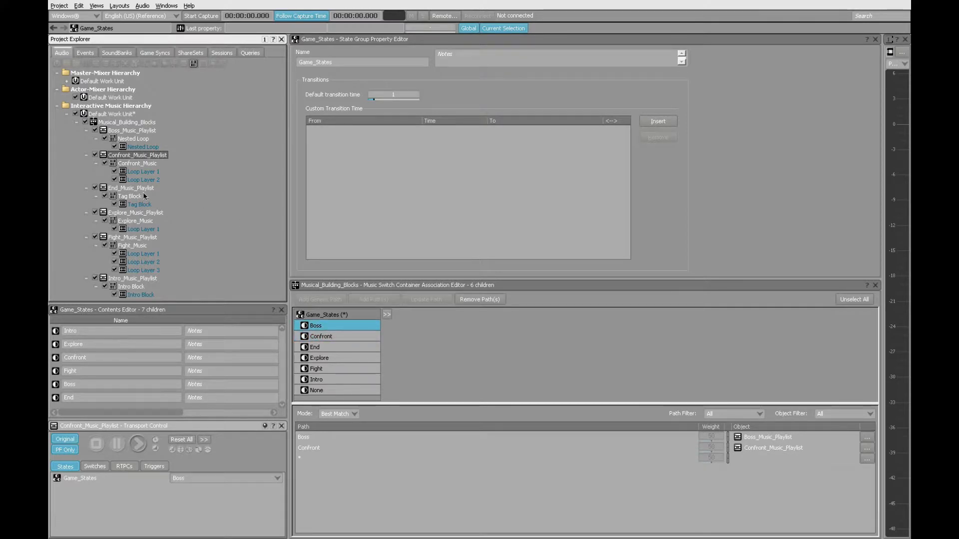
Associate the End, Explore, Fight and Intro music playlists with their matching Game_States states in the Musical_Building_Blocks association editor
drag(104, 187, 360, 347)
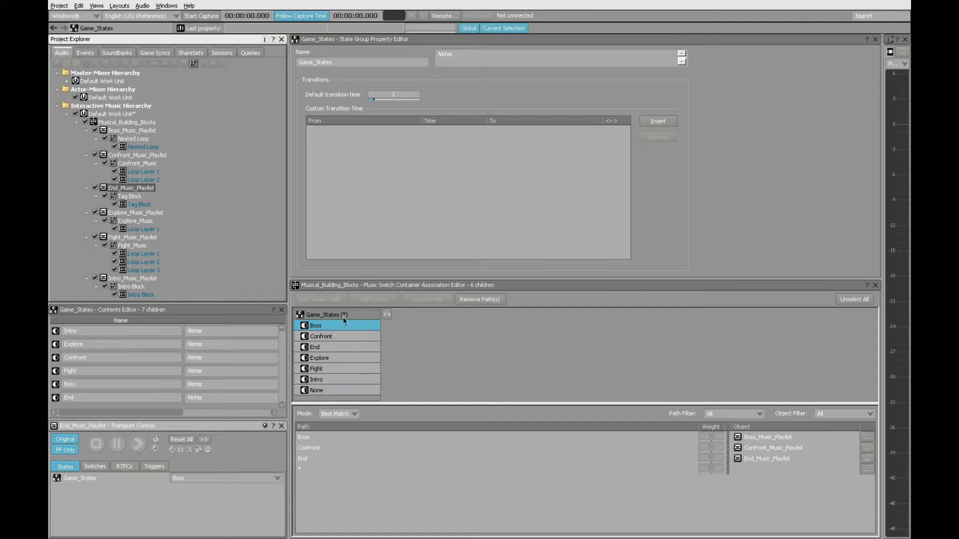
drag(106, 213, 319, 358)
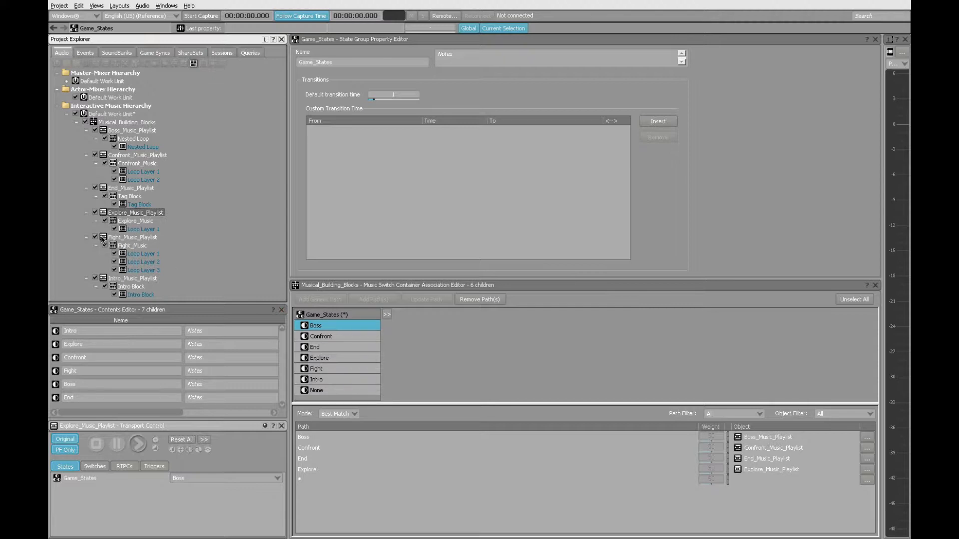
drag(103, 238, 318, 370)
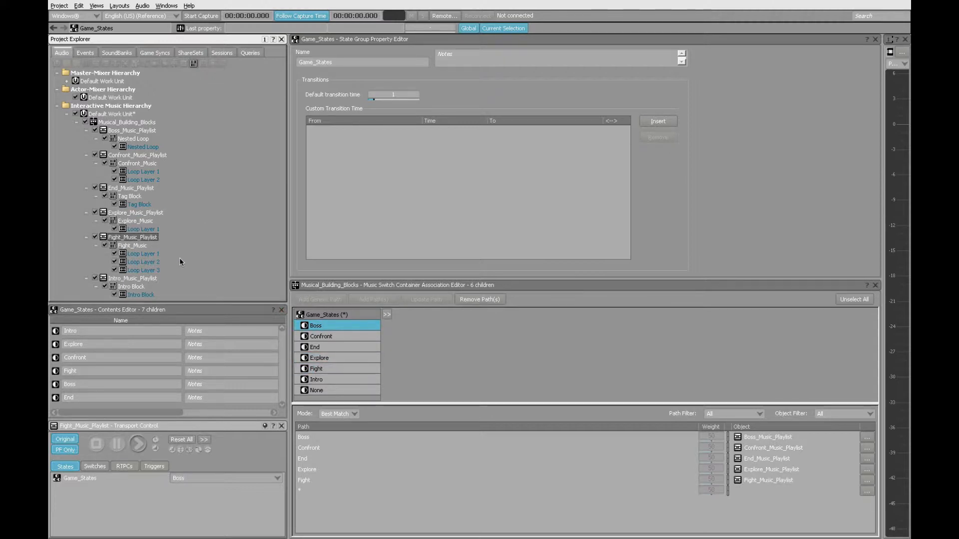
click(103, 278)
drag(103, 278, 325, 381)
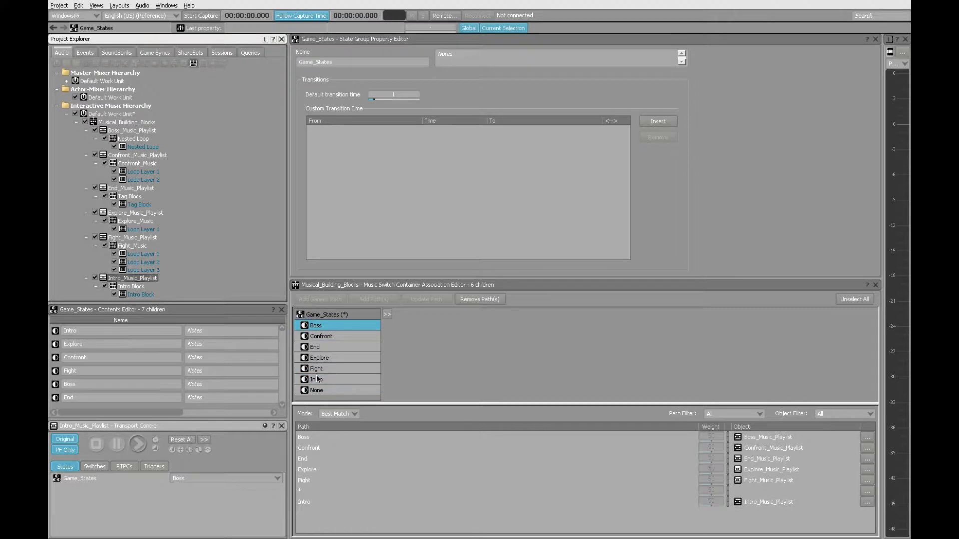
Associate Explore_Music_Playlist with the None state as well, and save the project
click(104, 213)
click(320, 358)
click(322, 380)
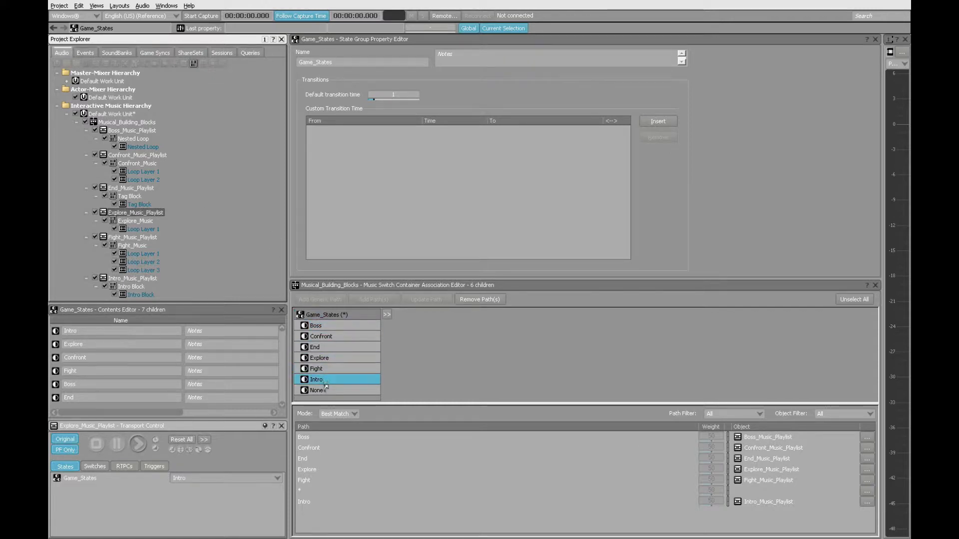
drag(325, 383, 325, 389)
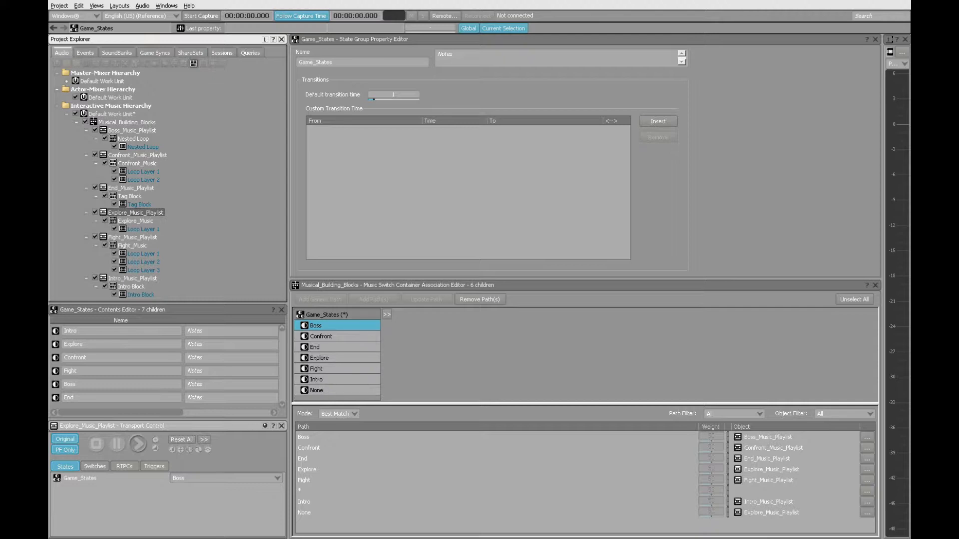
key(ctrl+s)
Set the Any-to-Any transition of Musical_Building_Blocks to exit the source at Immediate, with Play post-exit and Play pre-entry disabled
click(93, 124)
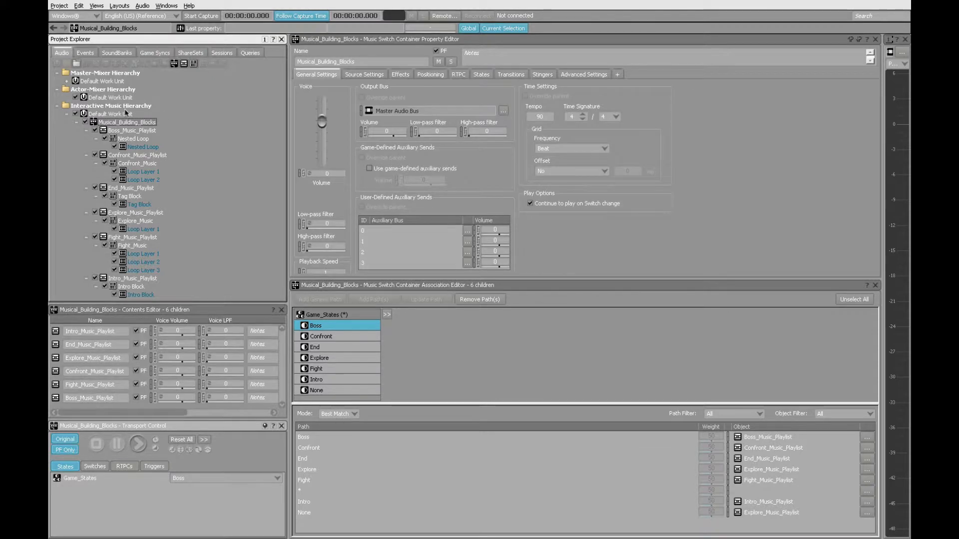
click(511, 74)
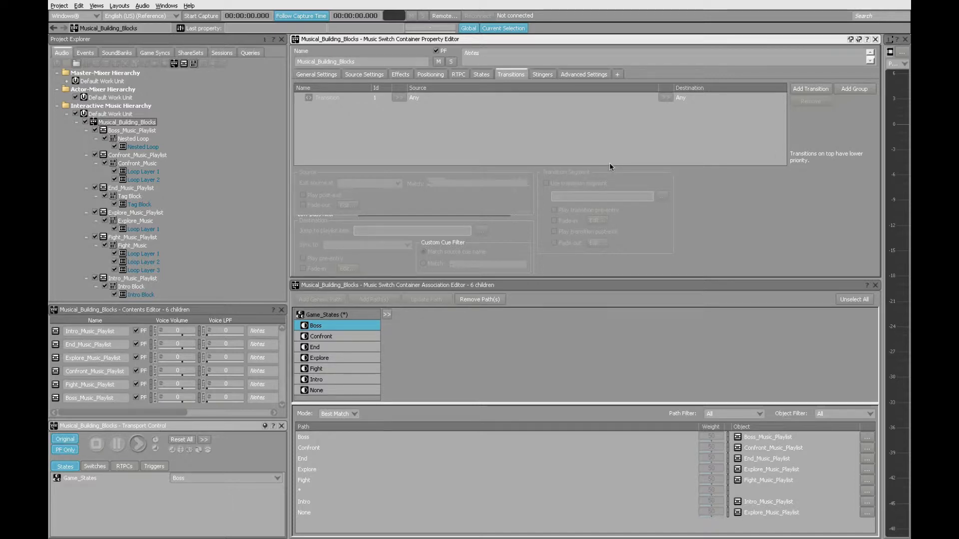
click(420, 98)
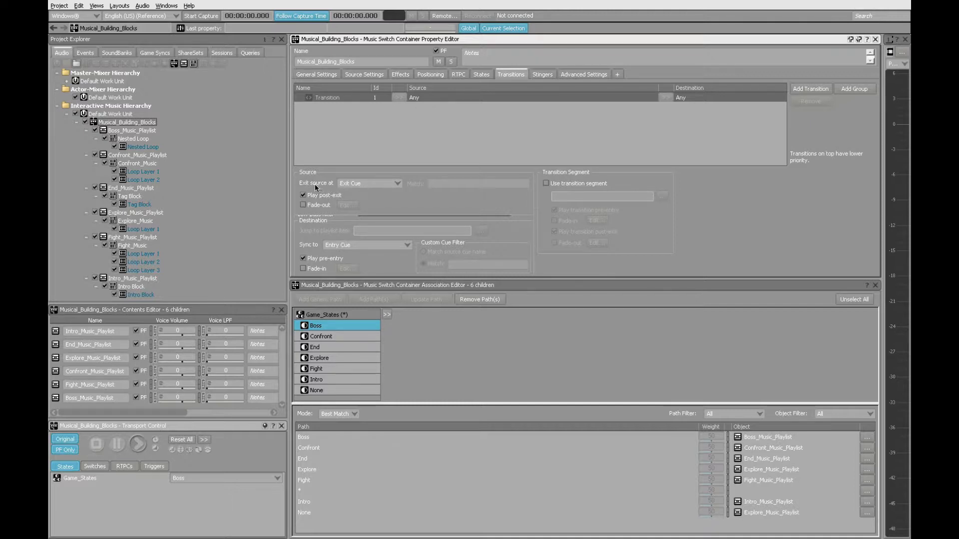
click(349, 184)
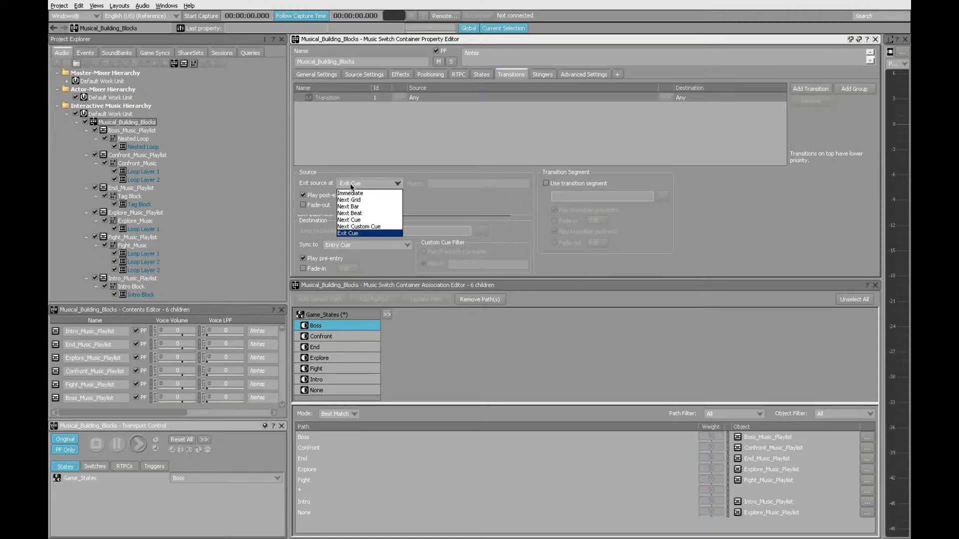
click(354, 193)
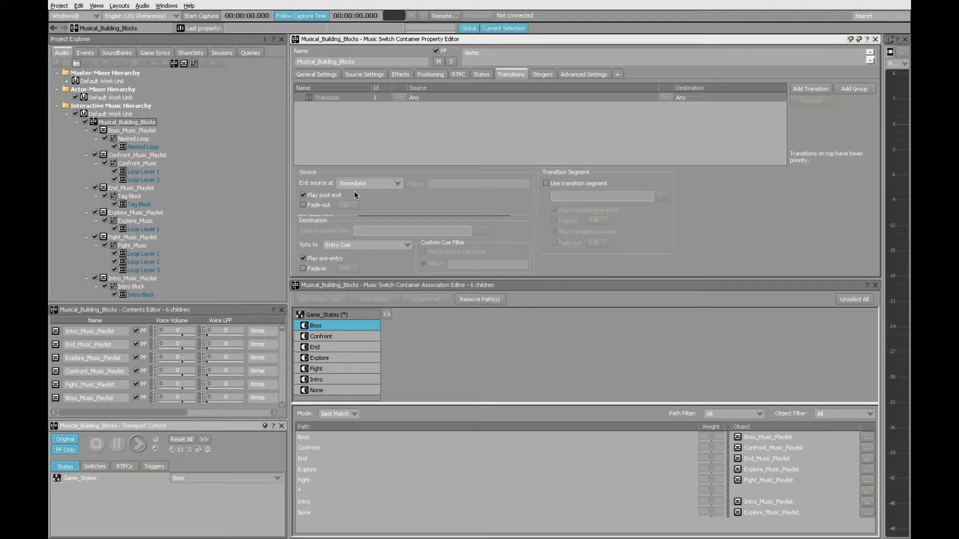
click(303, 195)
click(303, 258)
click(122, 131)
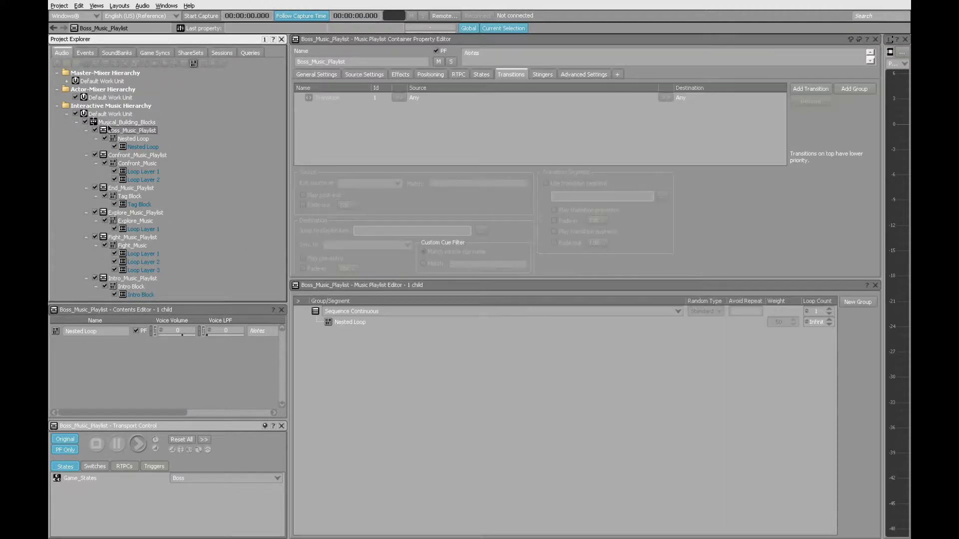
click(95, 124)
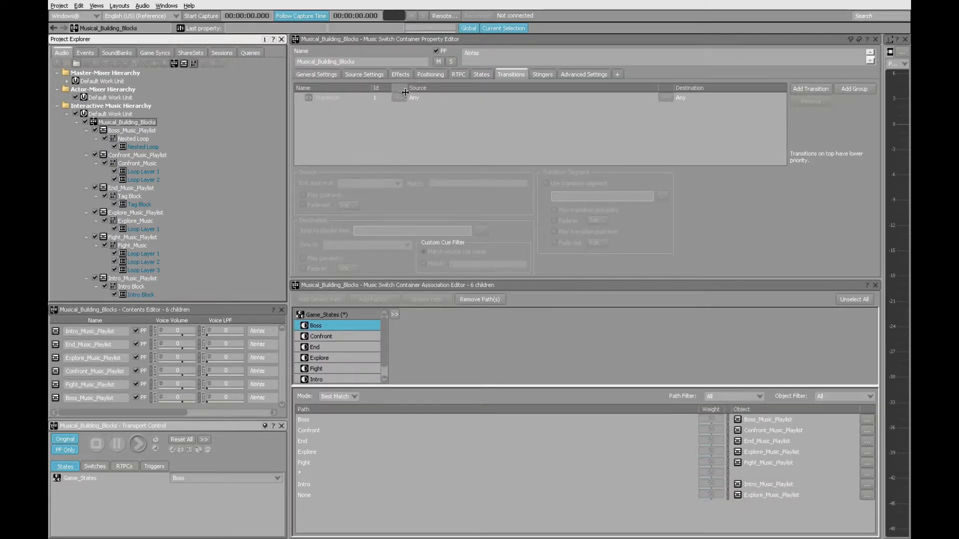
Enable the source fade-out on the Any-to-Any transition with a time of 2.5 and an offset of 2.5
click(424, 96)
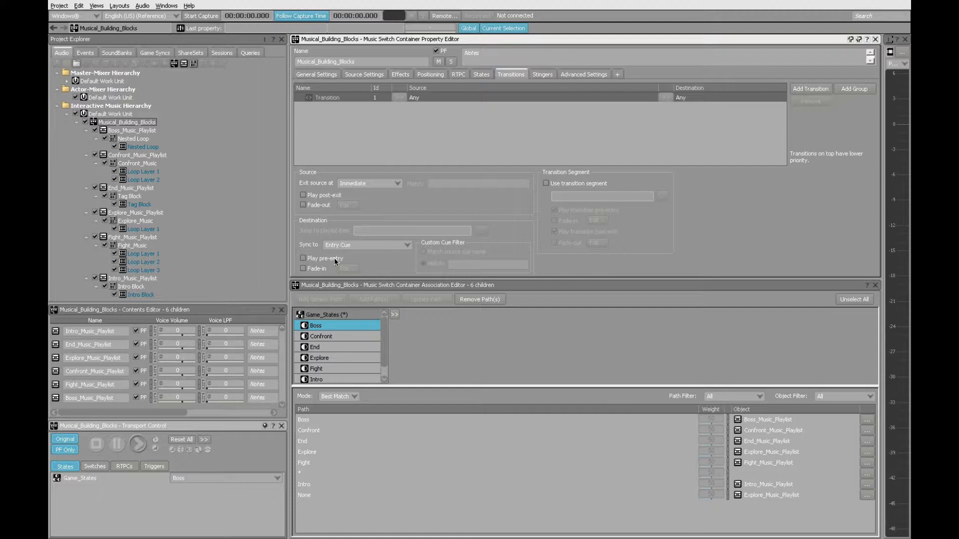
click(303, 205)
click(347, 205)
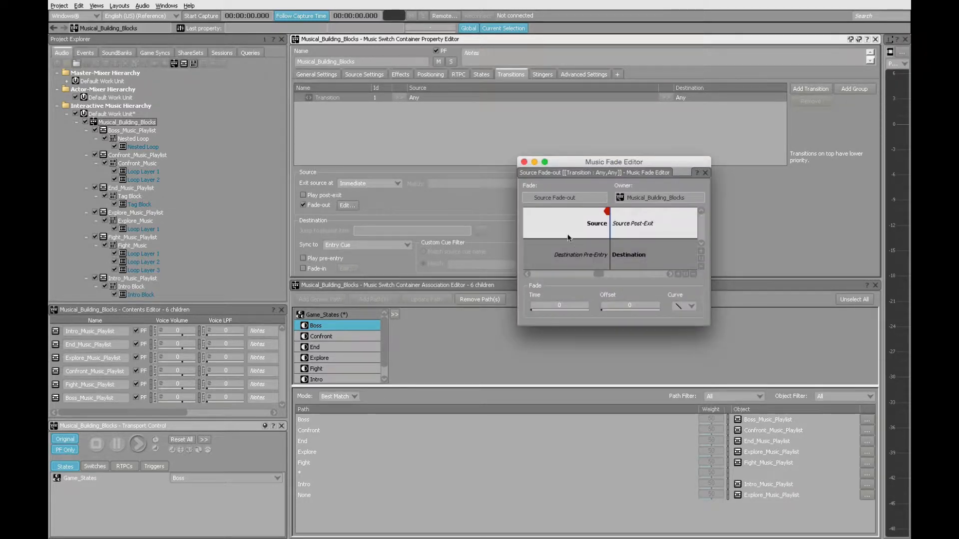
click(560, 305)
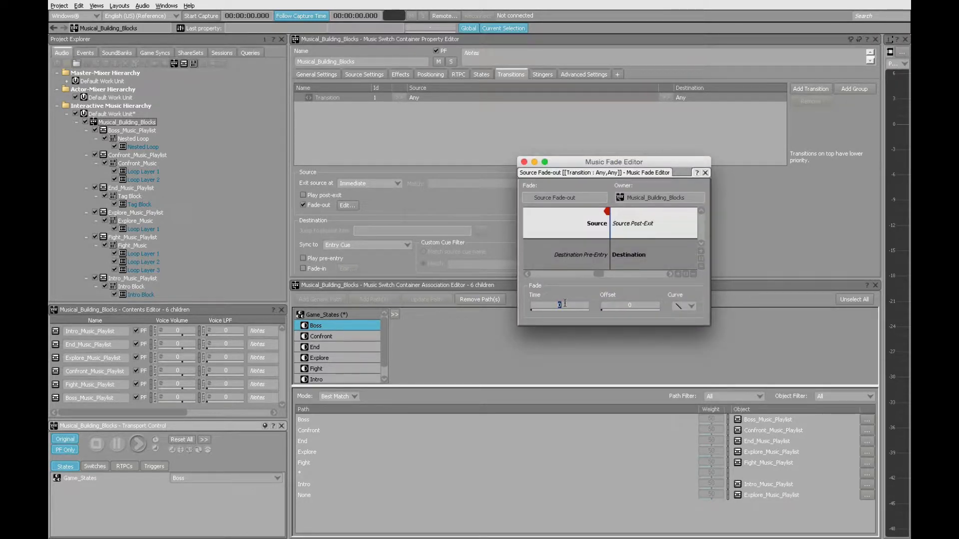
text(2.5)
click(641, 304)
text(2.5)
key(Return)
click(524, 162)
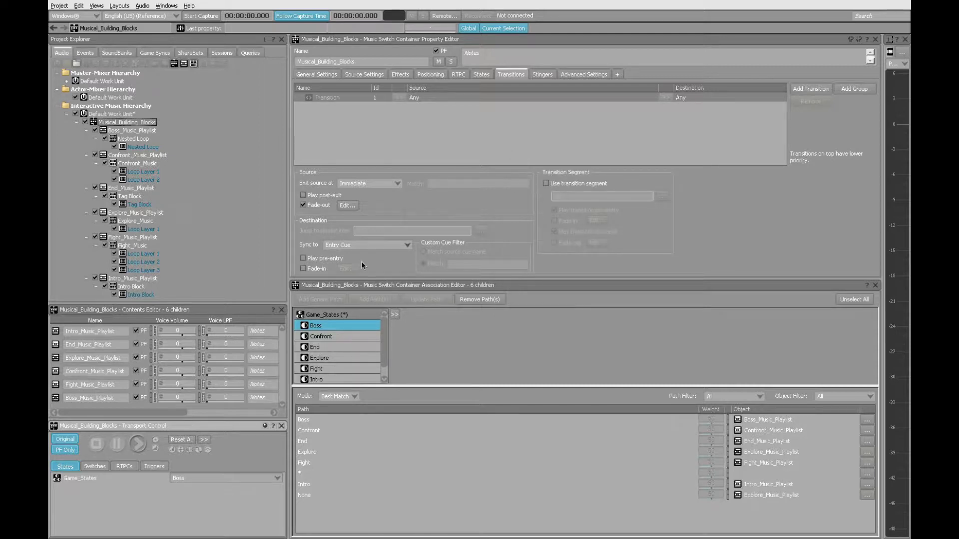
Enable the destination fade-in with time 2.5 and offset -2.5, and sync the destination to Same Time as Playing Segment
click(302, 268)
click(353, 269)
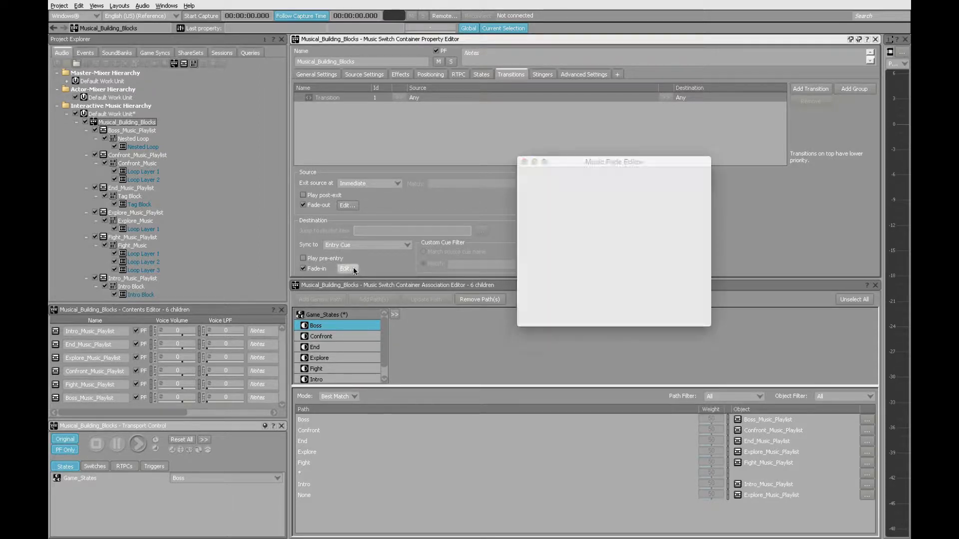
click(575, 305)
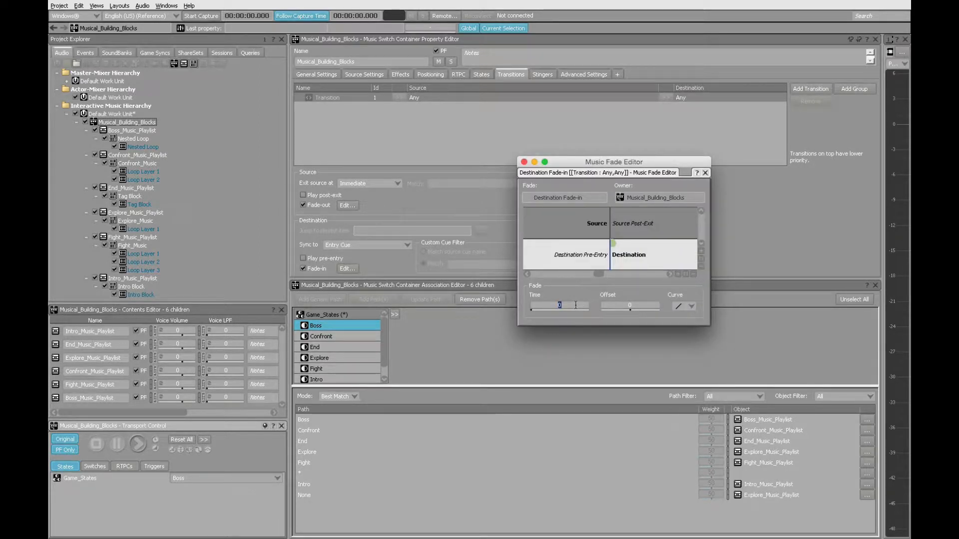
text(2.5)
key(Return)
click(630, 305)
text(-)
key(Return)
click(523, 162)
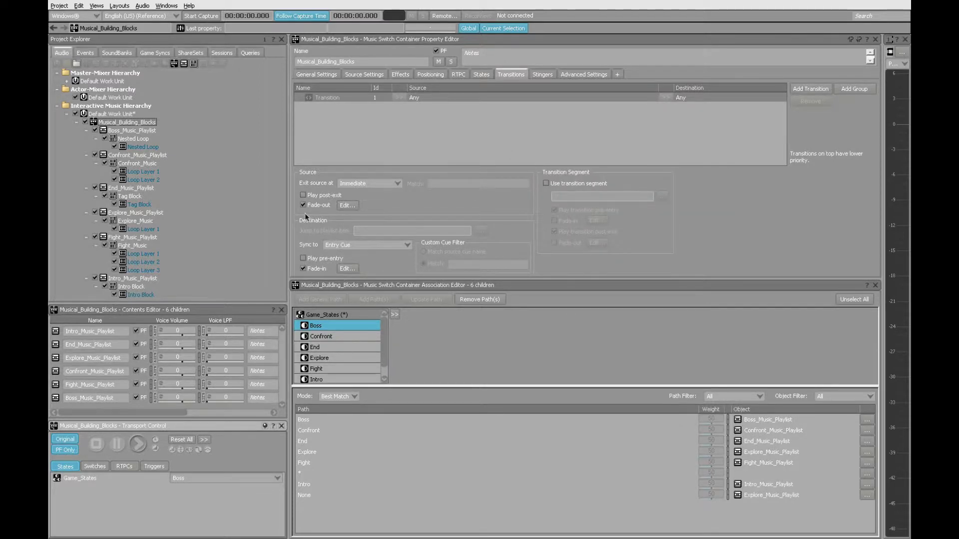
click(347, 246)
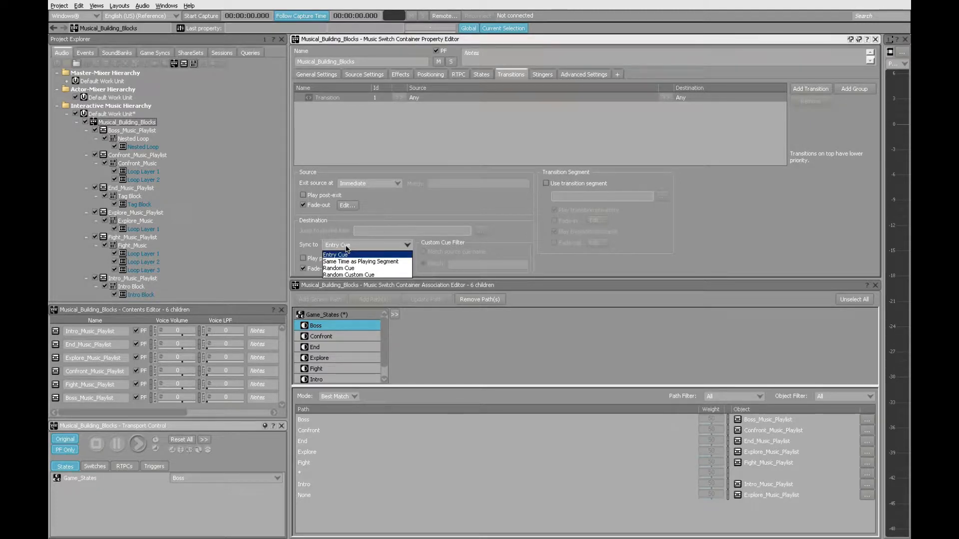
click(374, 261)
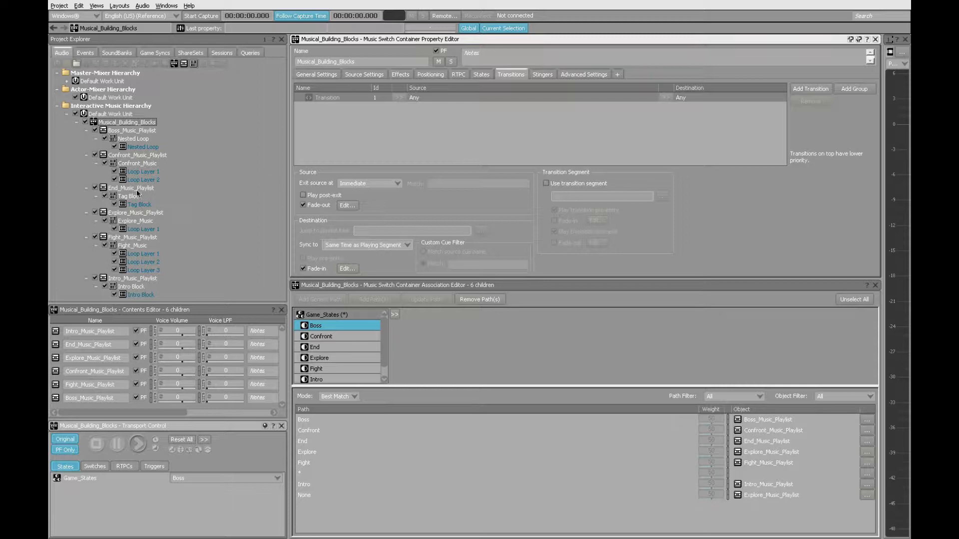
Examine and compare the loop layer tracks in the Explore_Music, Confront_Music and Fight_Music segments
click(123, 230)
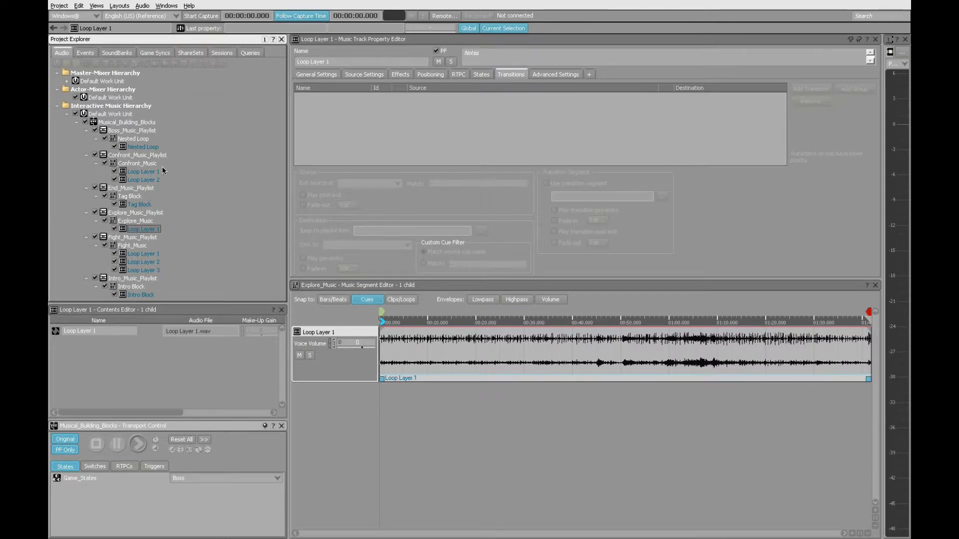
click(114, 166)
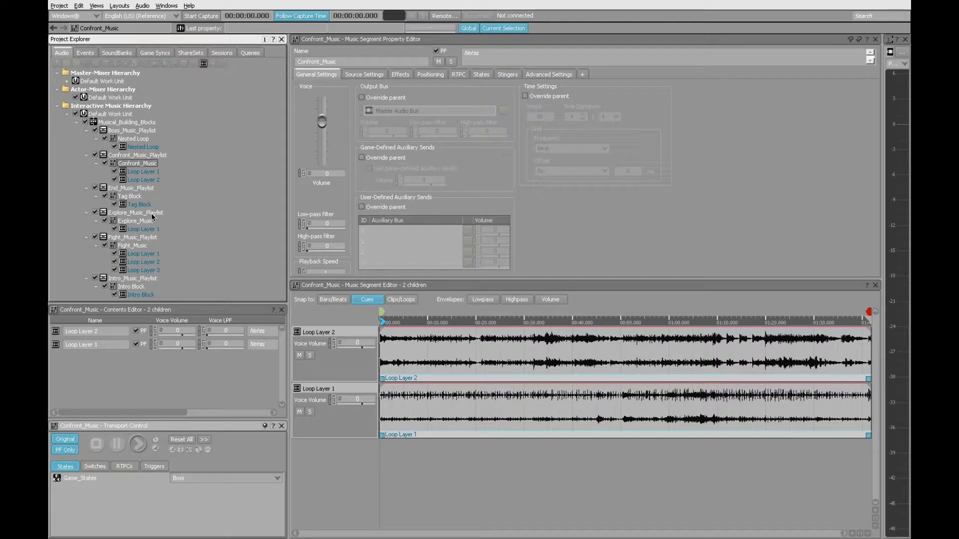
click(124, 229)
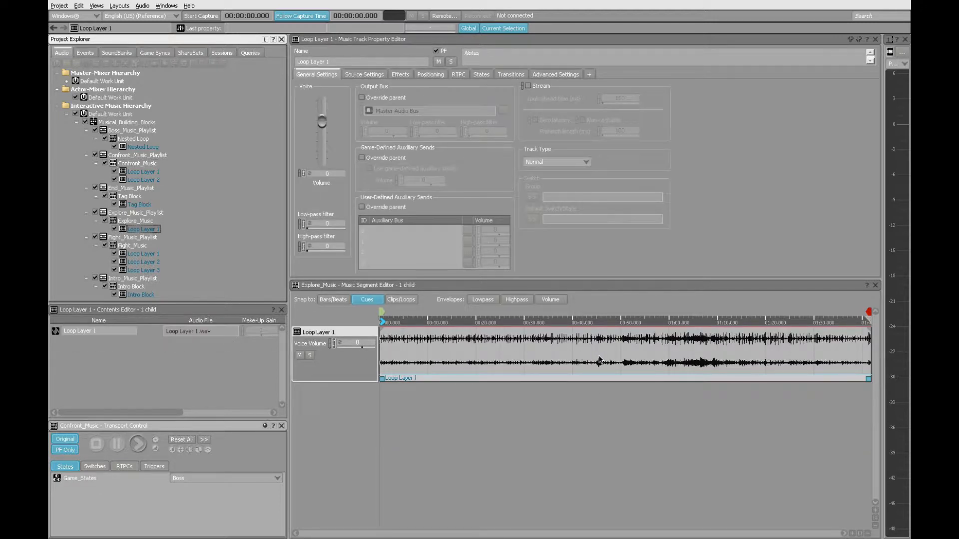
click(113, 165)
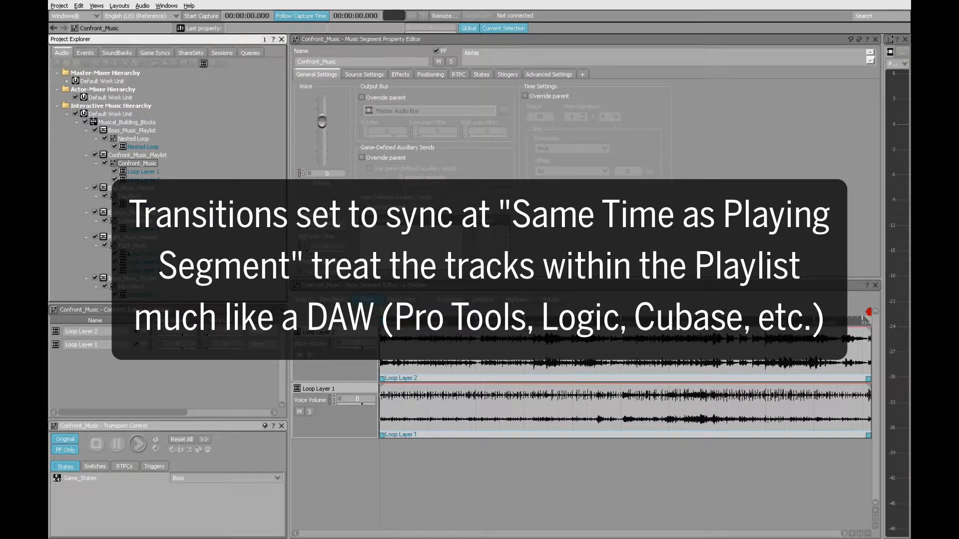
click(126, 246)
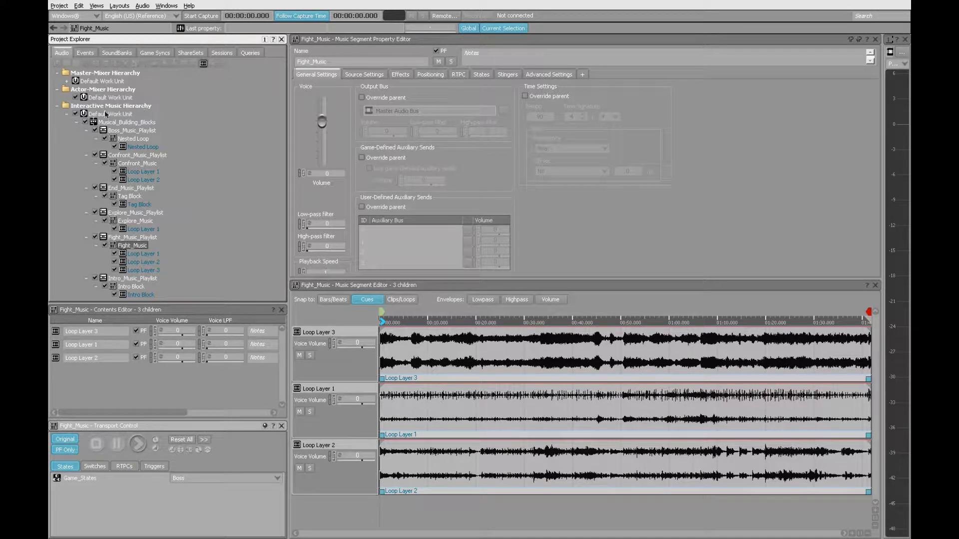
Review the source fade-out and destination fade-in curves of the Musical_Building_Blocks Any-to-Any transition
click(93, 124)
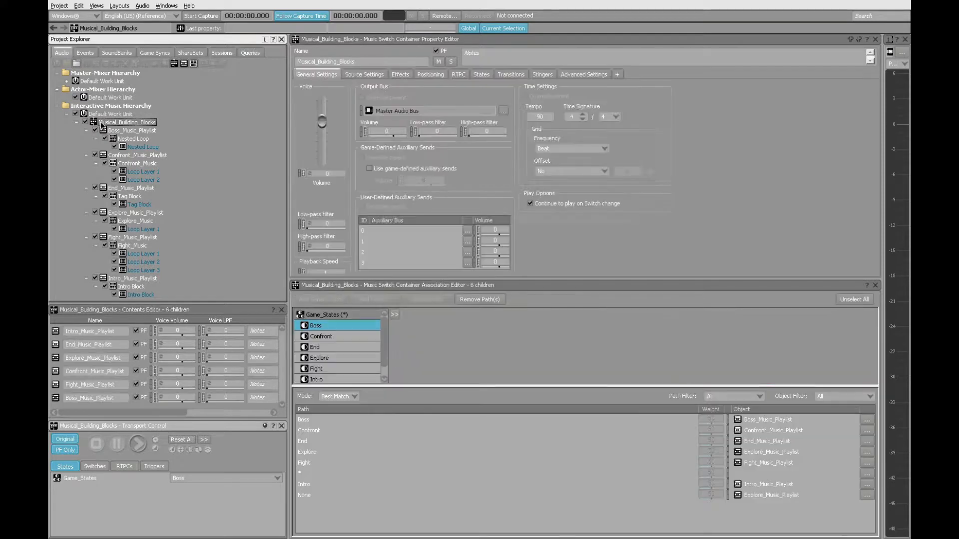
click(505, 76)
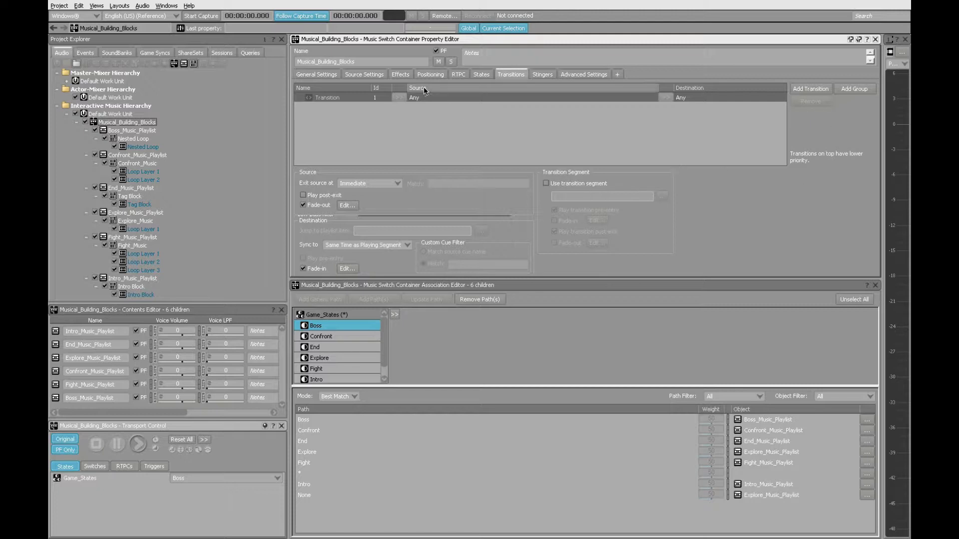
click(347, 205)
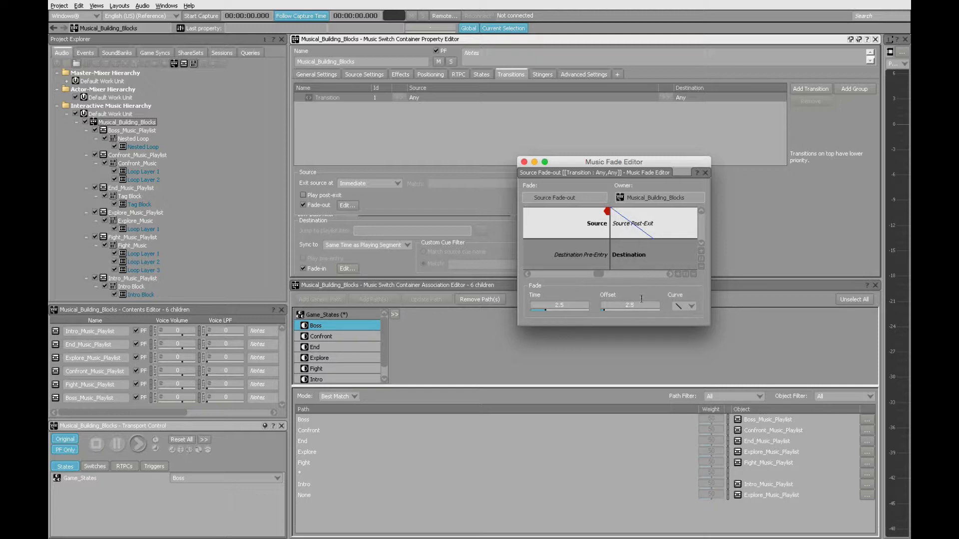
click(524, 162)
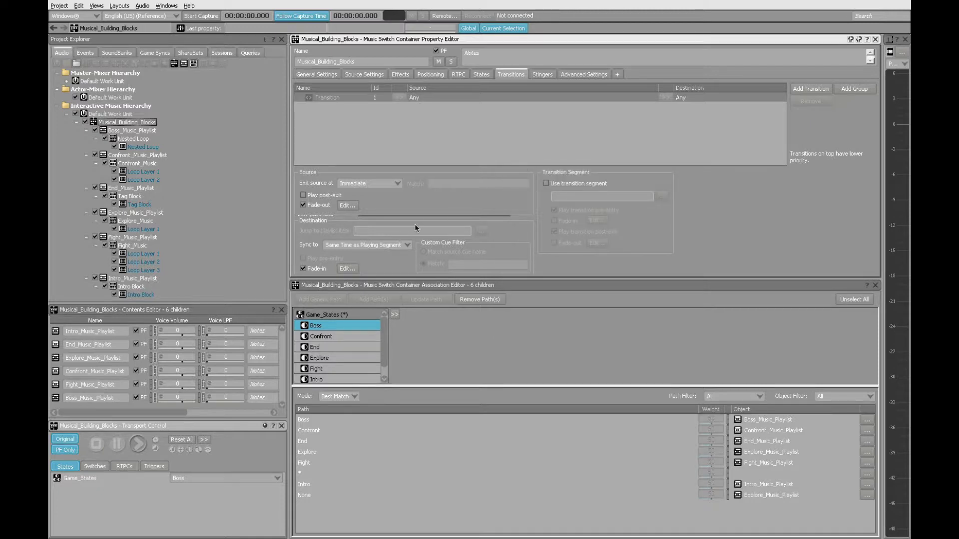
click(355, 268)
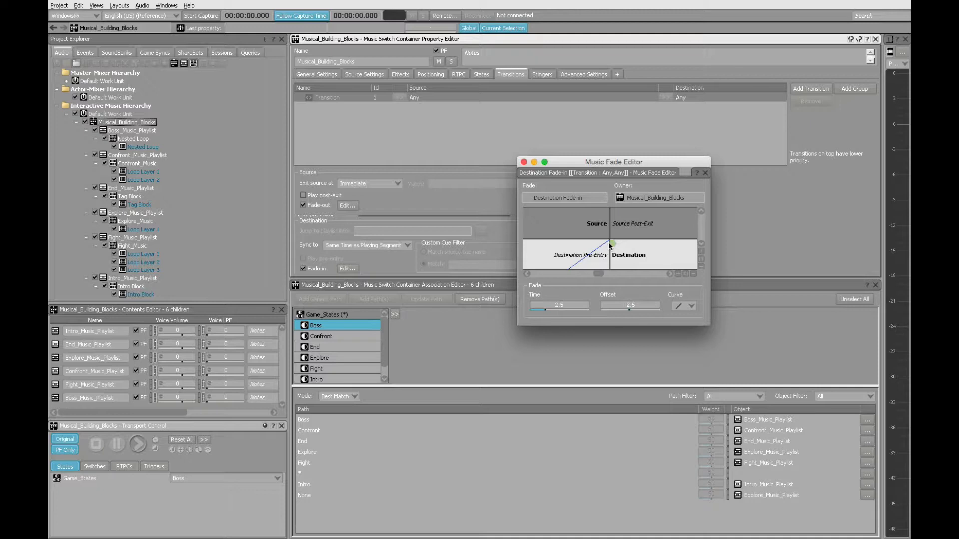
click(523, 161)
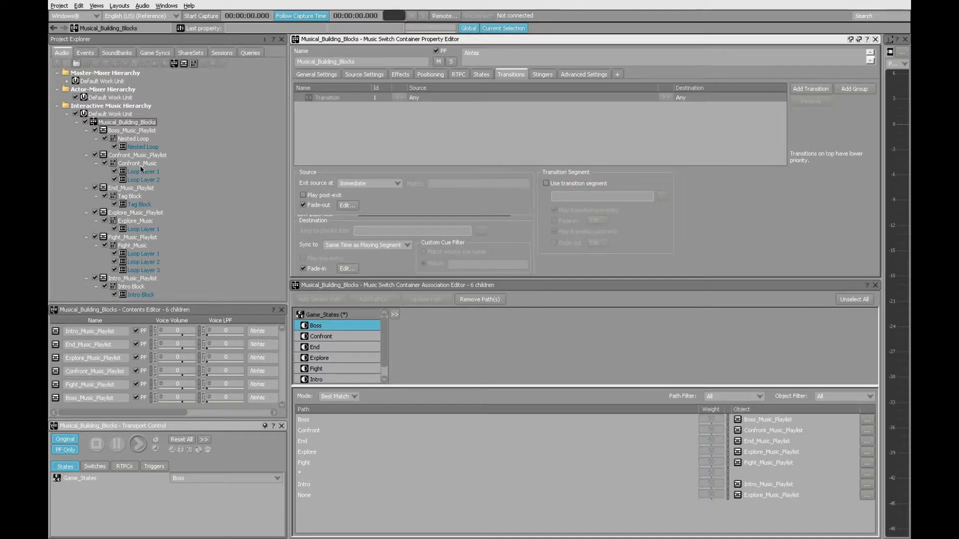
Audition Musical_Building_Blocks starting in the Explore state, switch Game_States to Confront and Fight during playback, and stop
click(95, 125)
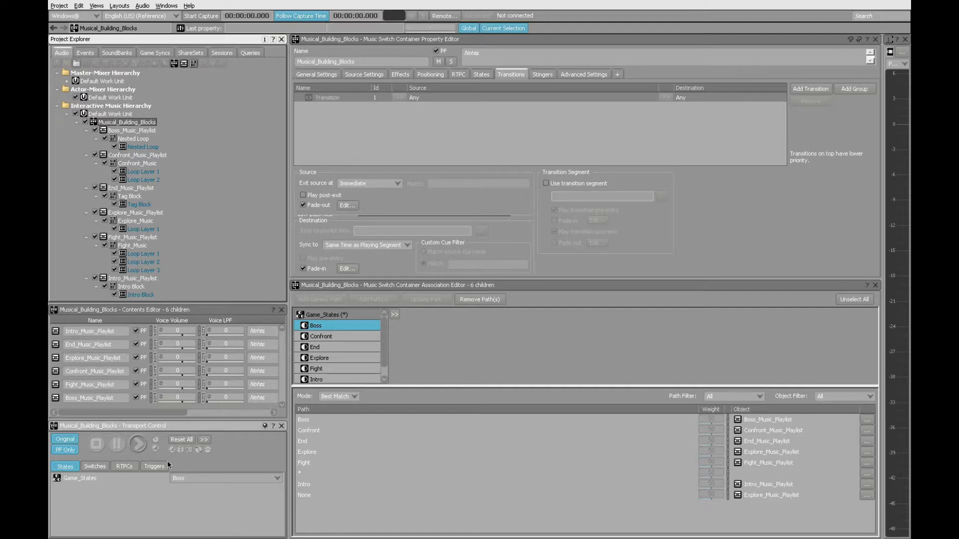
click(182, 478)
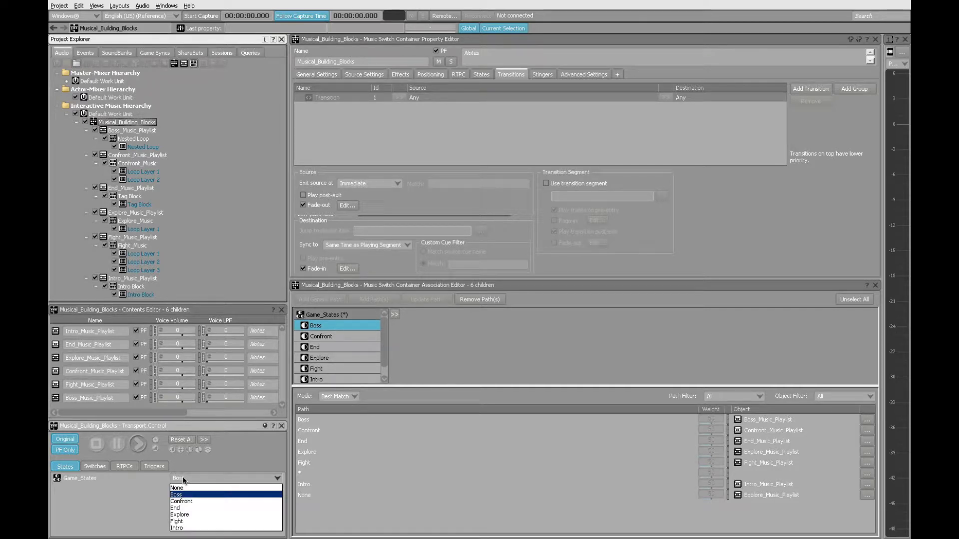
click(199, 514)
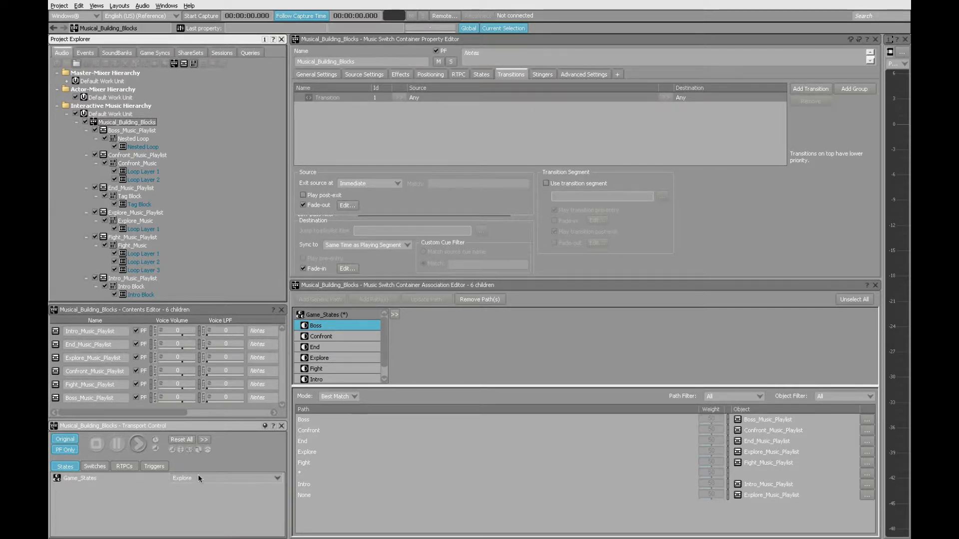
click(138, 443)
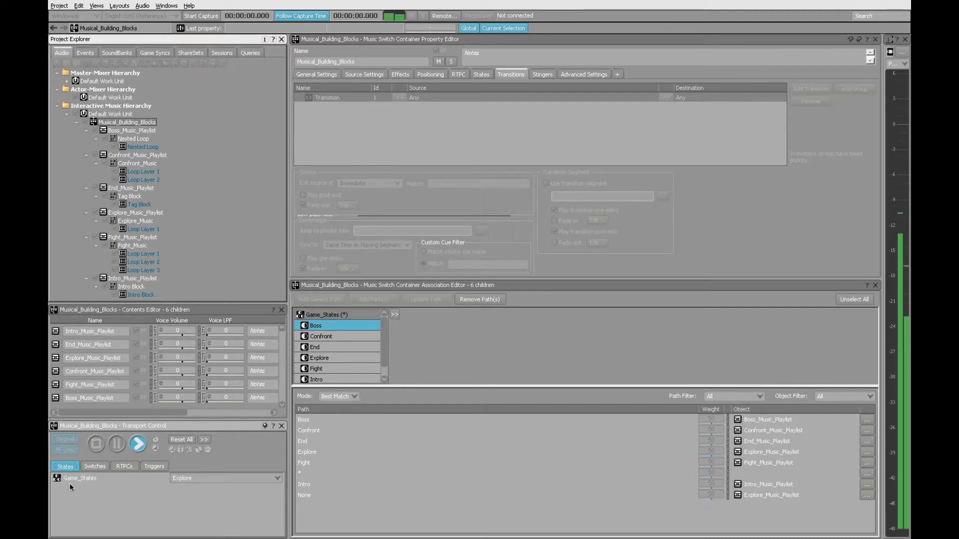
click(206, 478)
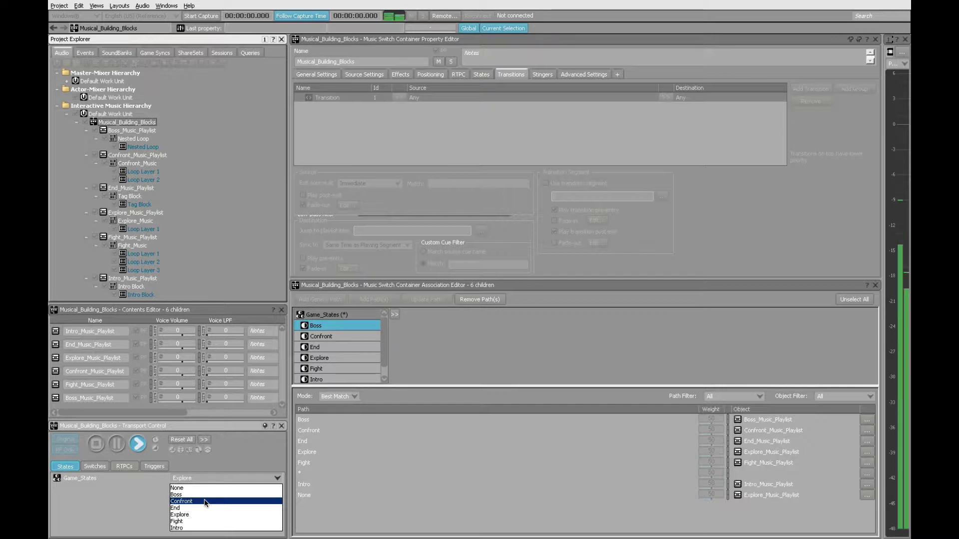
click(205, 501)
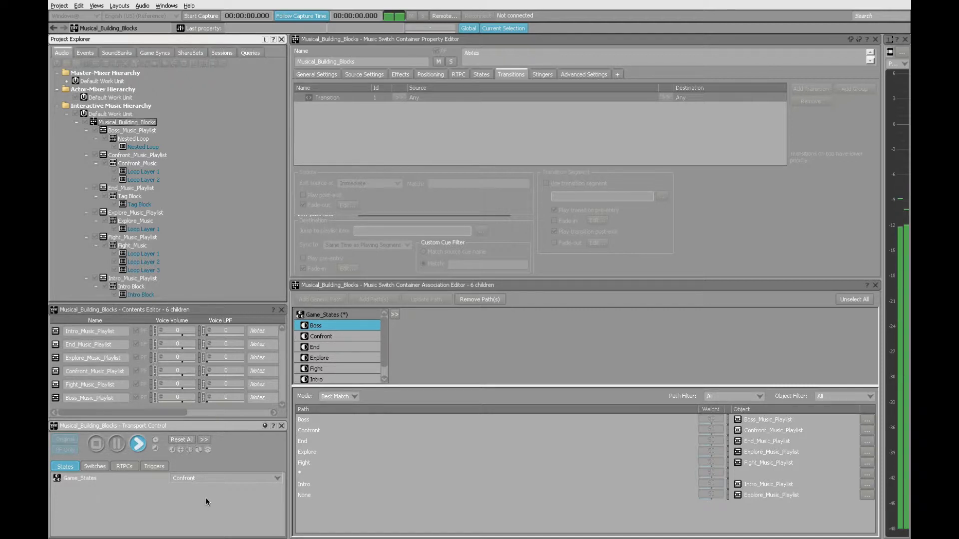
click(212, 477)
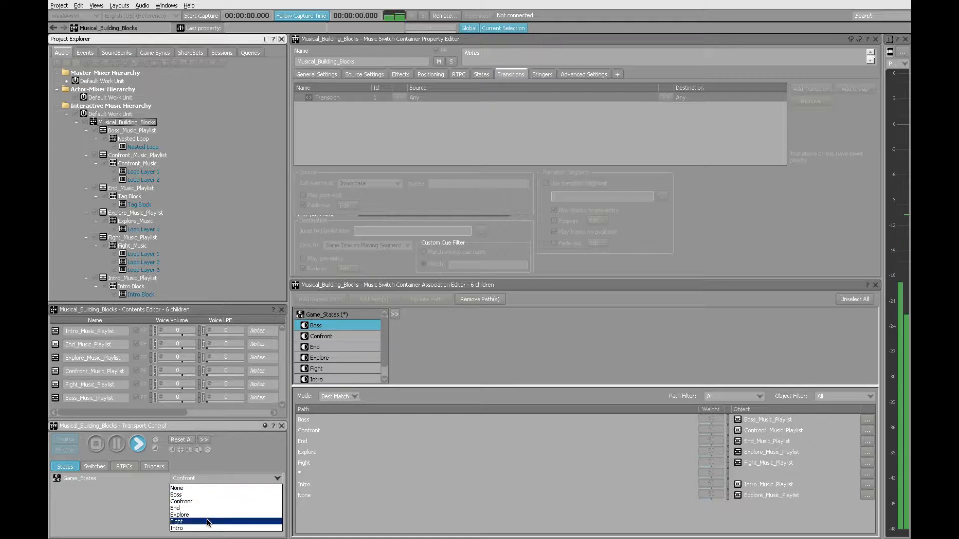
click(208, 521)
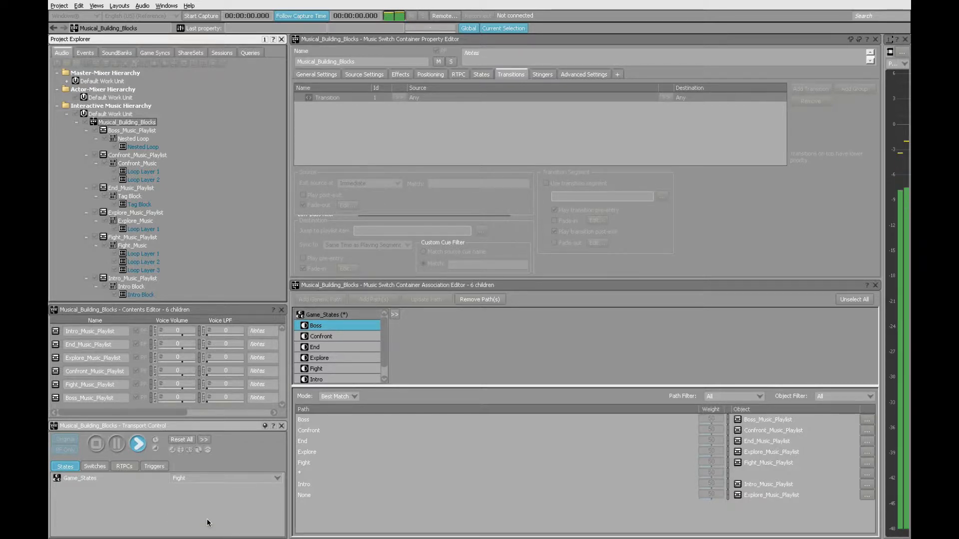
click(96, 444)
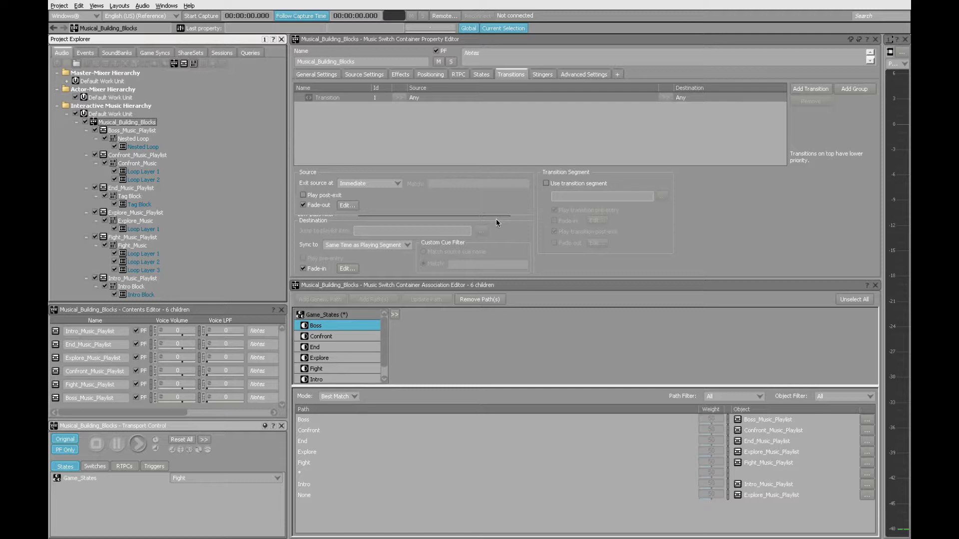
Set the source fade-out offset of the Any-to-Any transition to 0
click(347, 205)
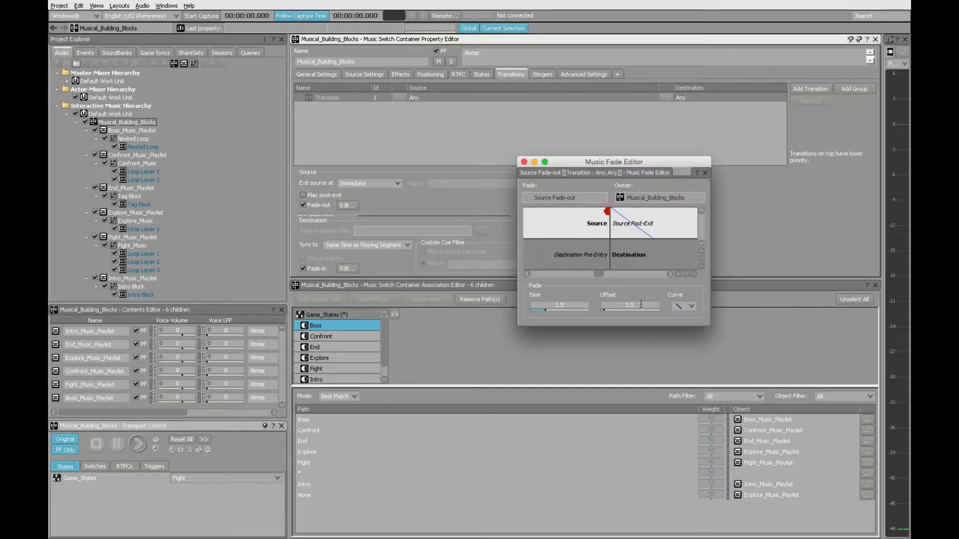
click(641, 305)
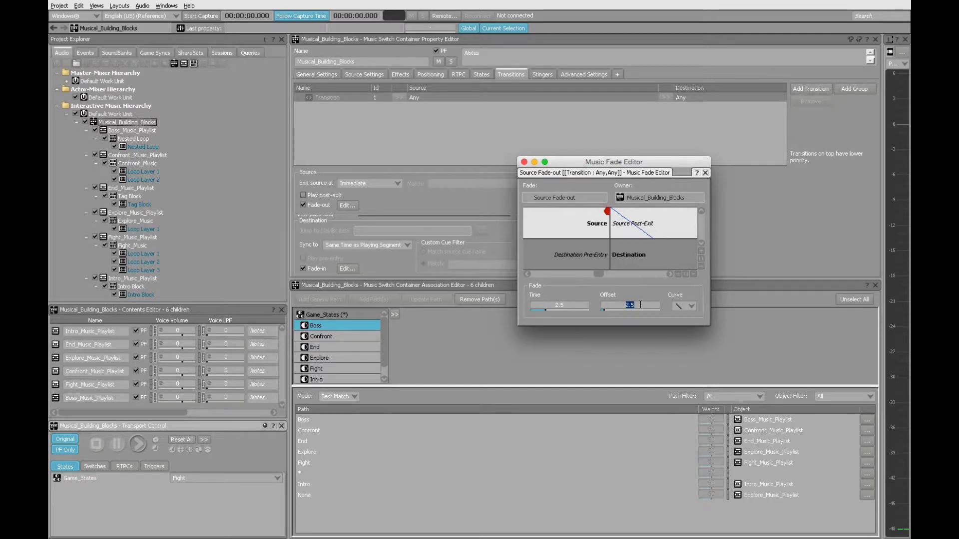
text(0)
key(Return)
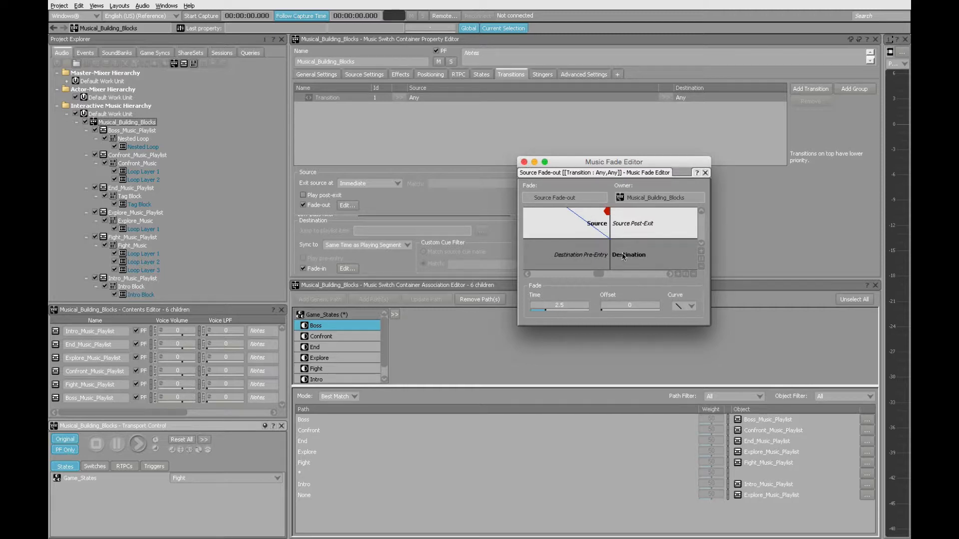
click(524, 162)
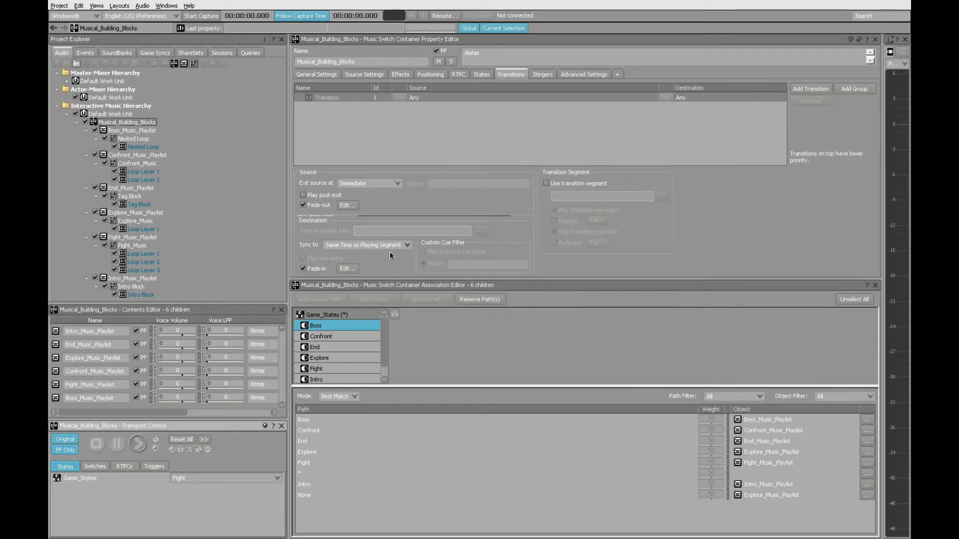
Set the destination fade-in offset of the Any-to-Any transition to 0
click(347, 268)
double_click(624, 305)
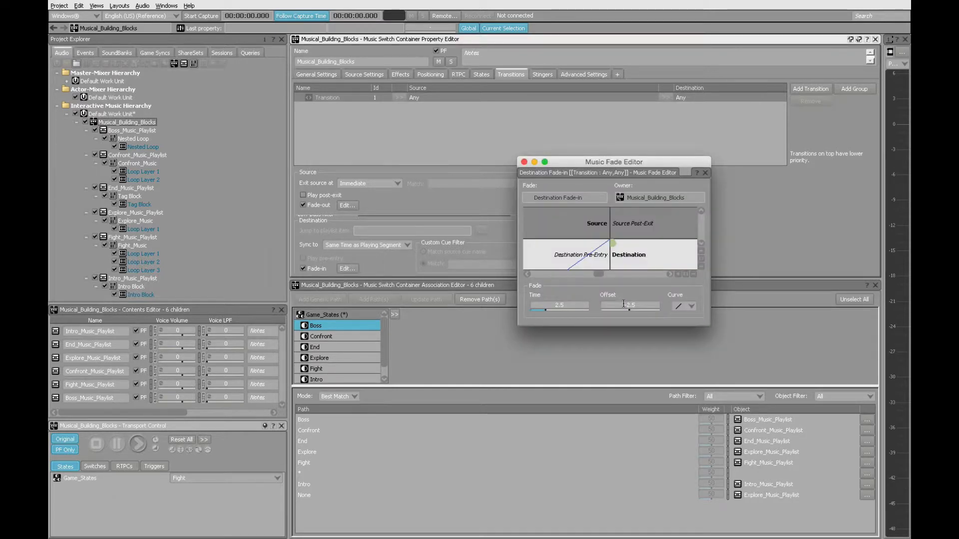
text(0)
key(Return)
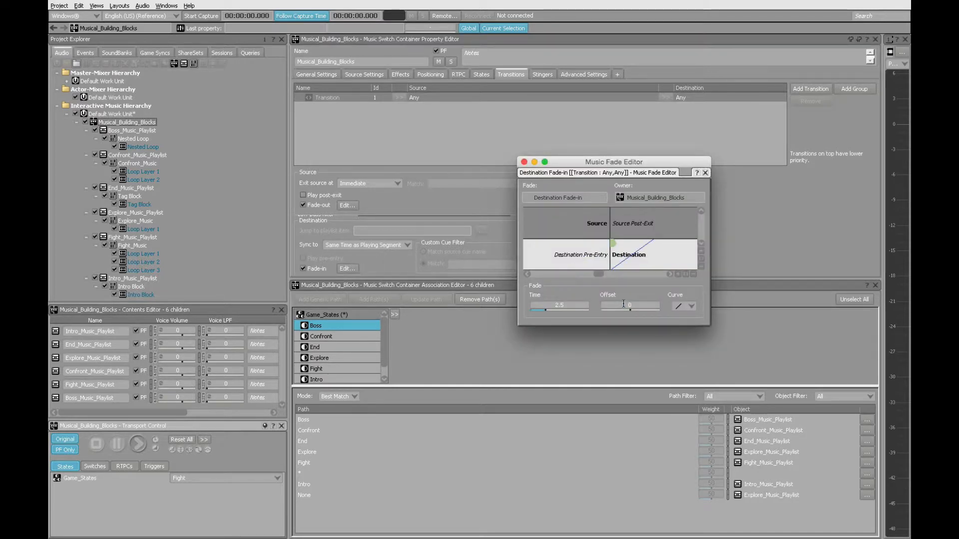
click(523, 161)
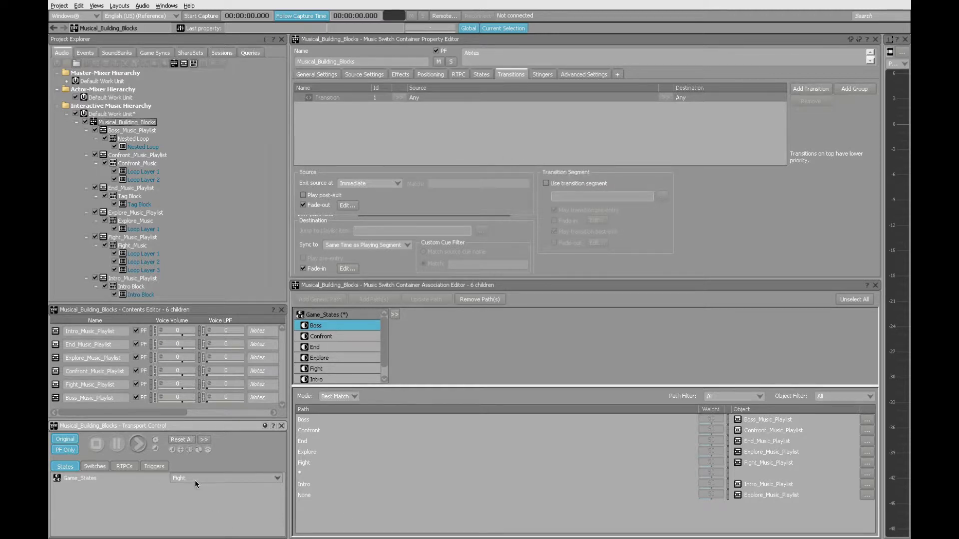
Audition Musical_Building_Blocks from the Fight state, switching Game_States to Confront, Explore and back to Confront, and stop playback
click(138, 444)
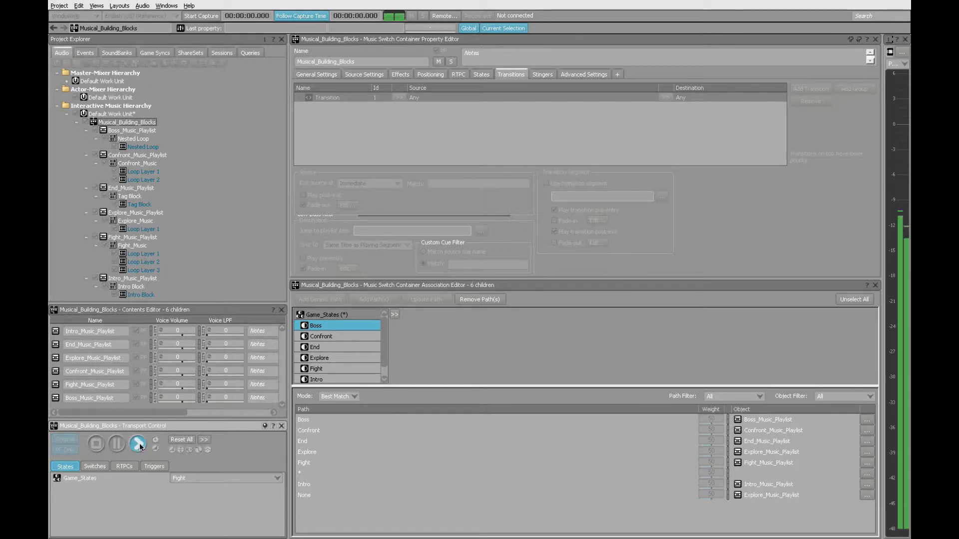
click(222, 479)
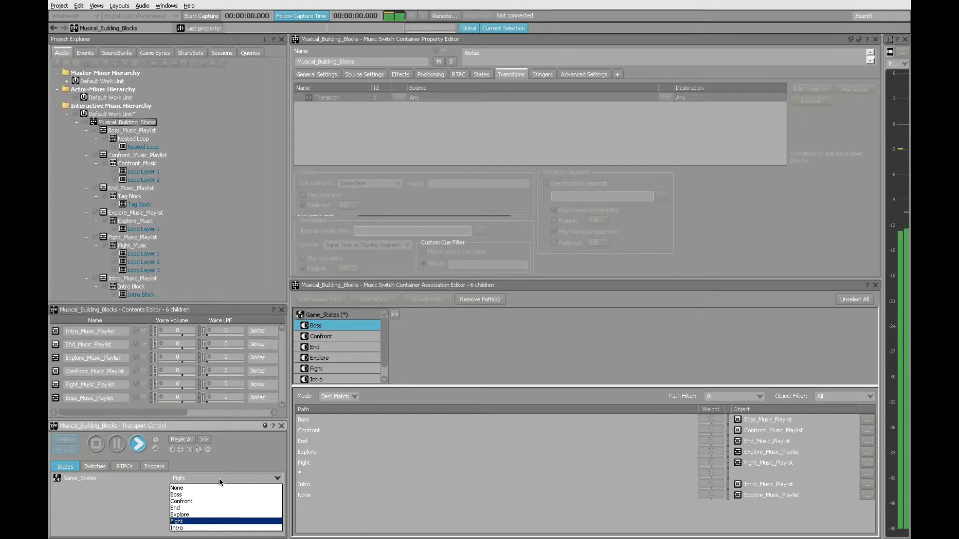
click(200, 502)
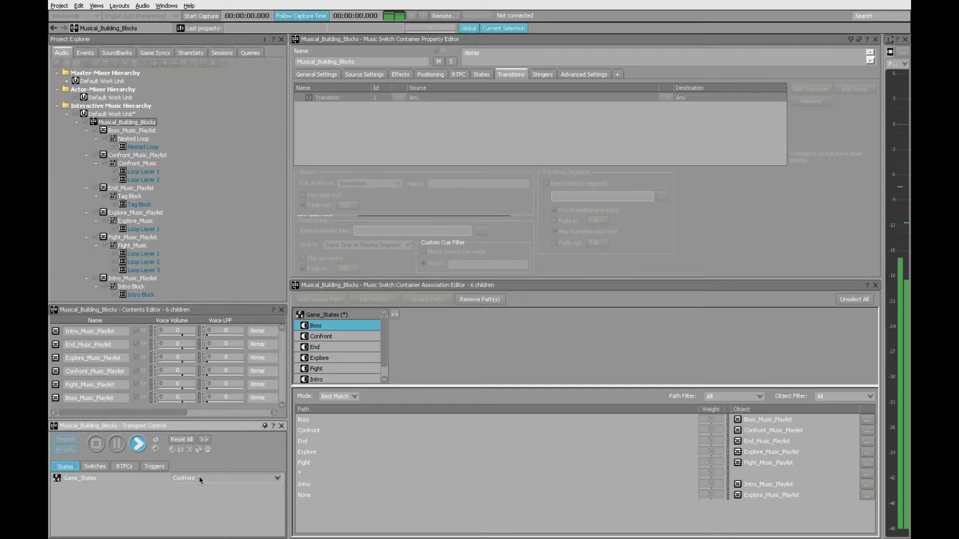
click(199, 479)
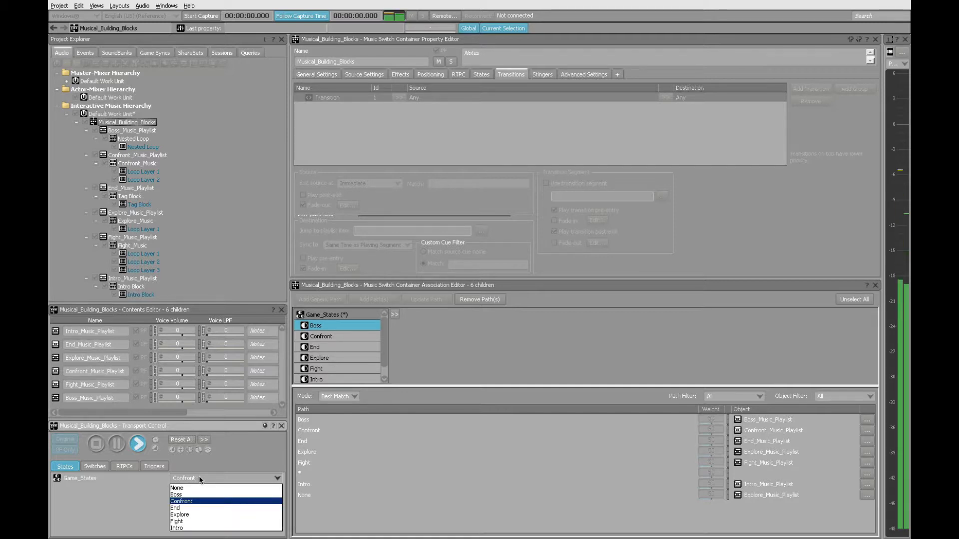
click(197, 515)
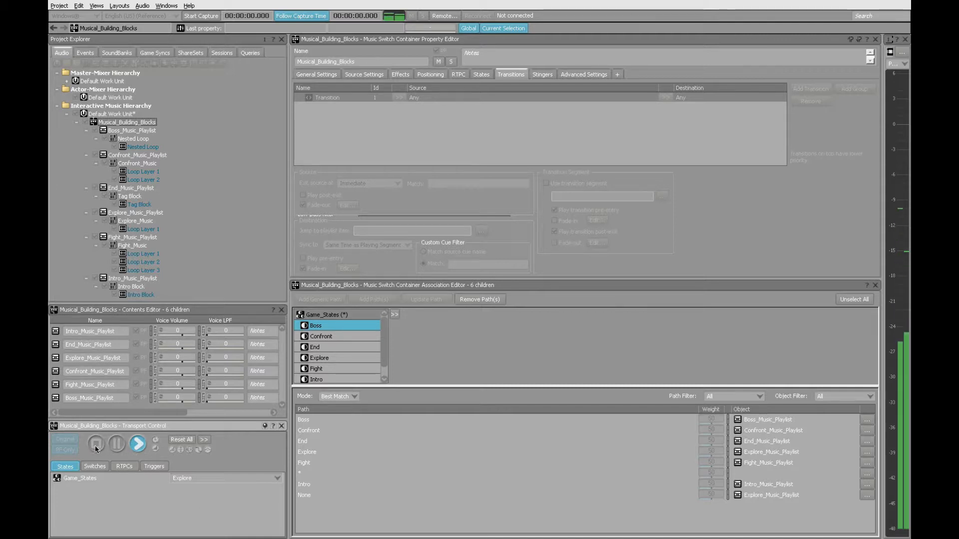
click(192, 476)
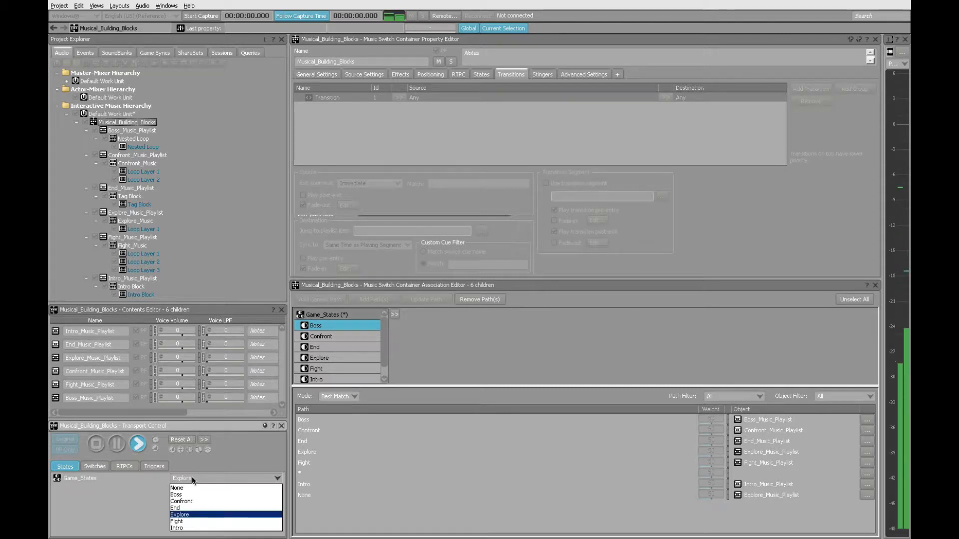
click(199, 502)
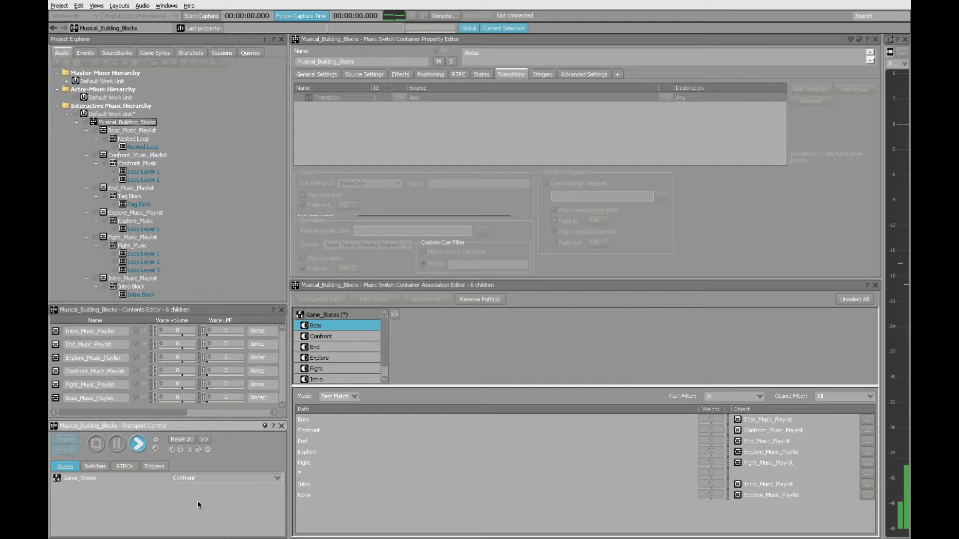
click(97, 447)
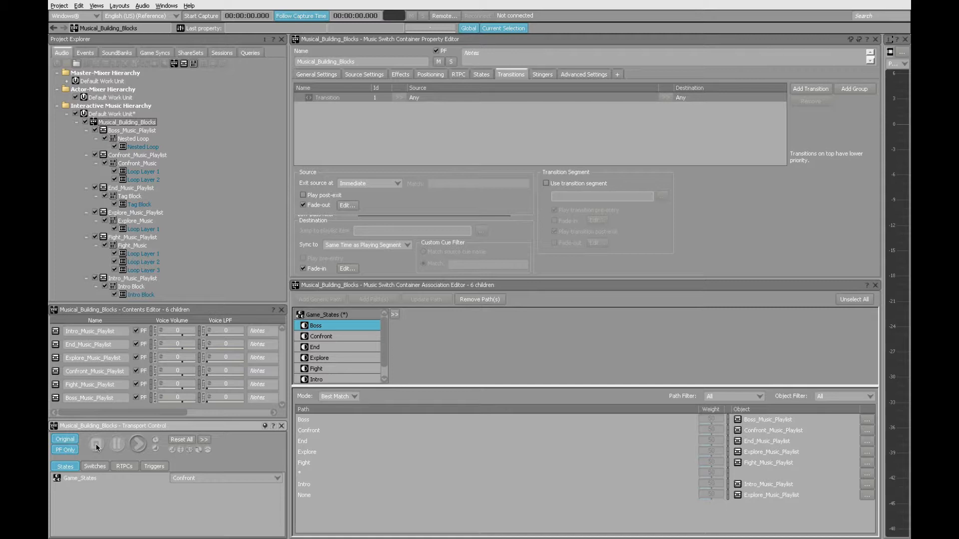
Restore the source fade-out offset of the Any-to-Any transition to 2.5
click(347, 205)
click(630, 305)
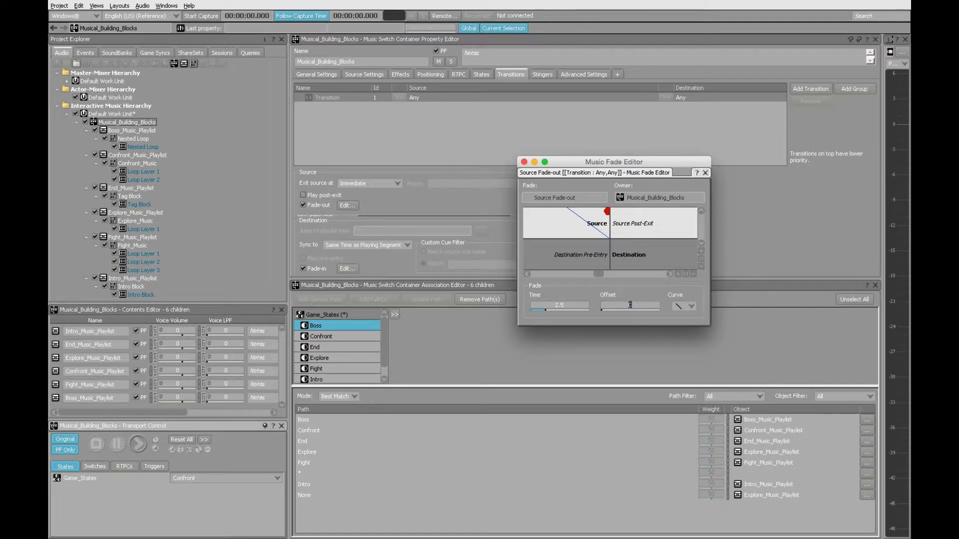
text(2.5)
key(Return)
click(524, 161)
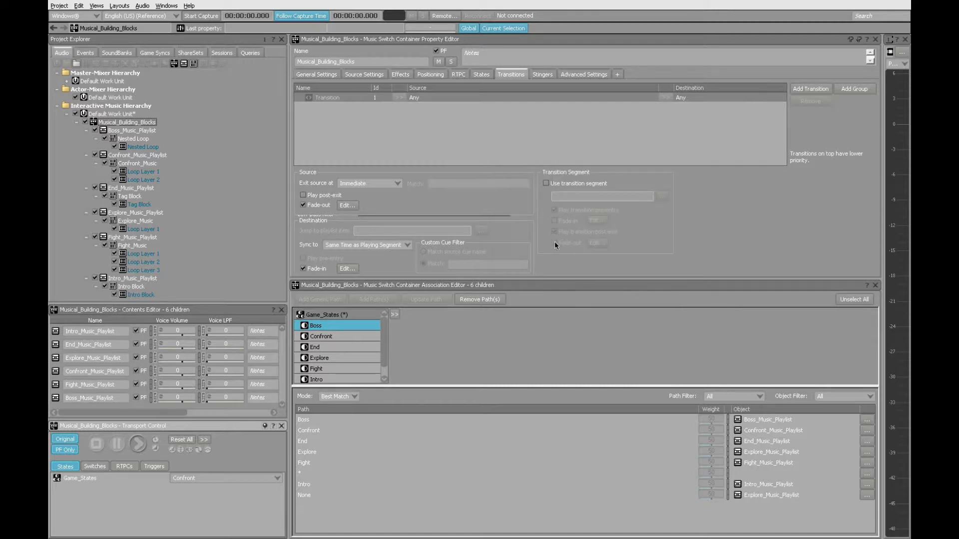
Restore the destination fade-in offset of the Any-to-Any transition to -2.5
click(352, 269)
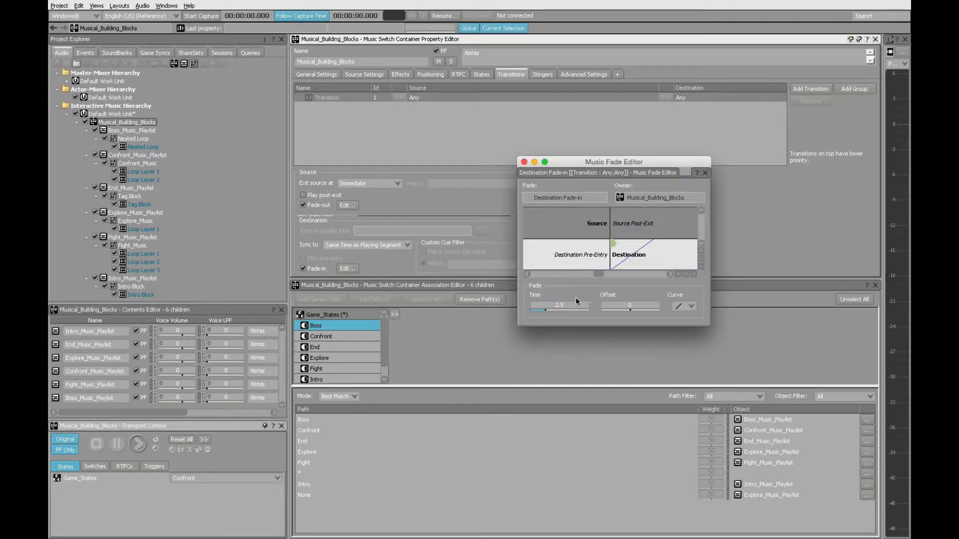
click(641, 304)
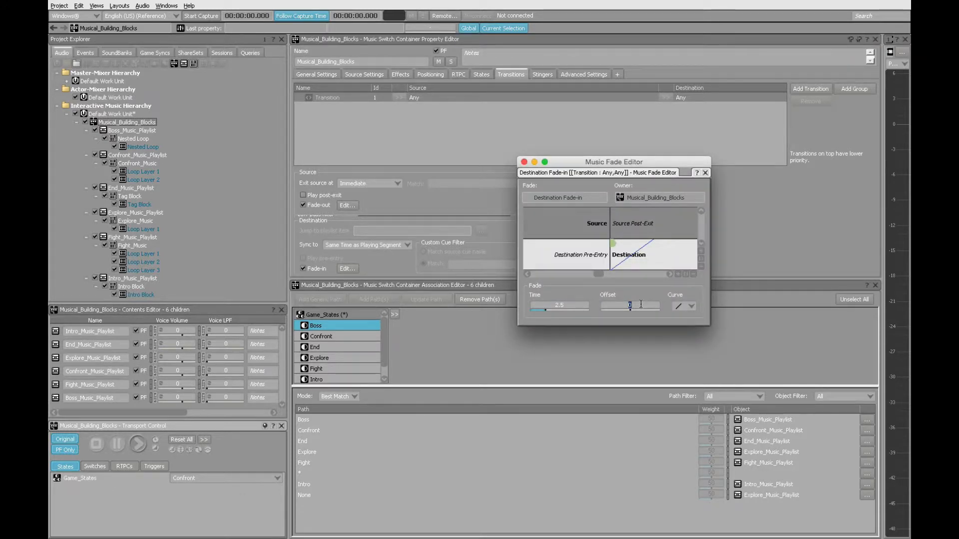
text(-2.5)
key(Return)
click(523, 161)
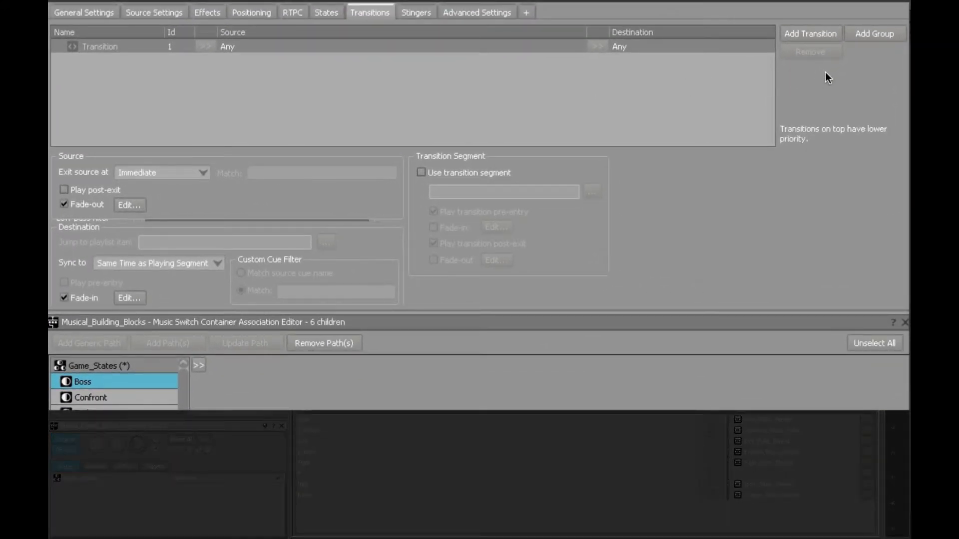
Add a transition to Musical_Building_Blocks with Intro_Music_Playlist as its source and Explore_Music_Playlist as its destination
click(811, 33)
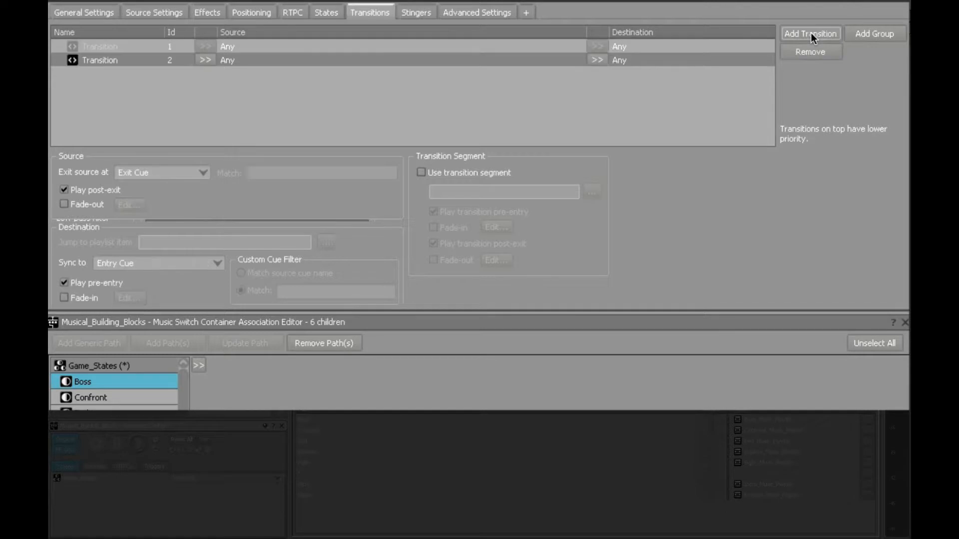
click(211, 60)
click(246, 88)
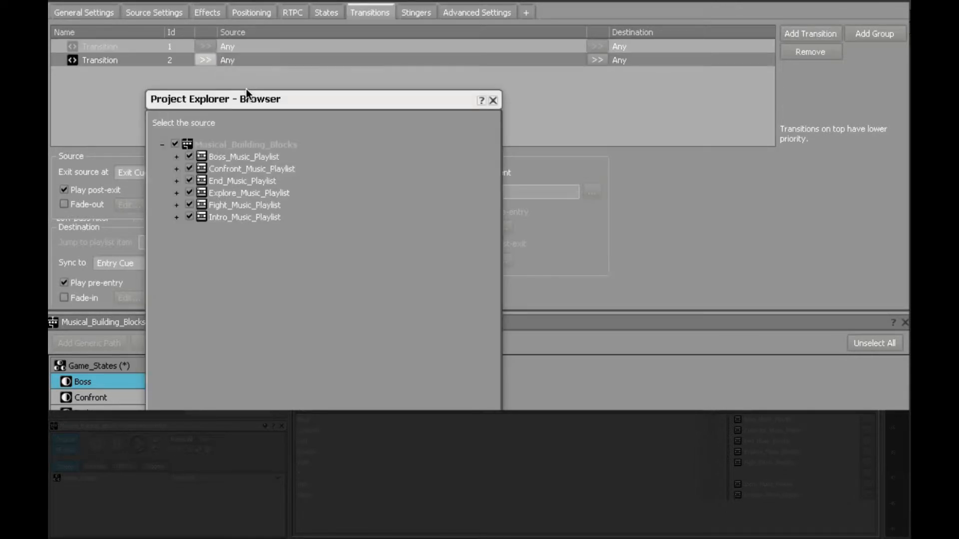
double_click(224, 217)
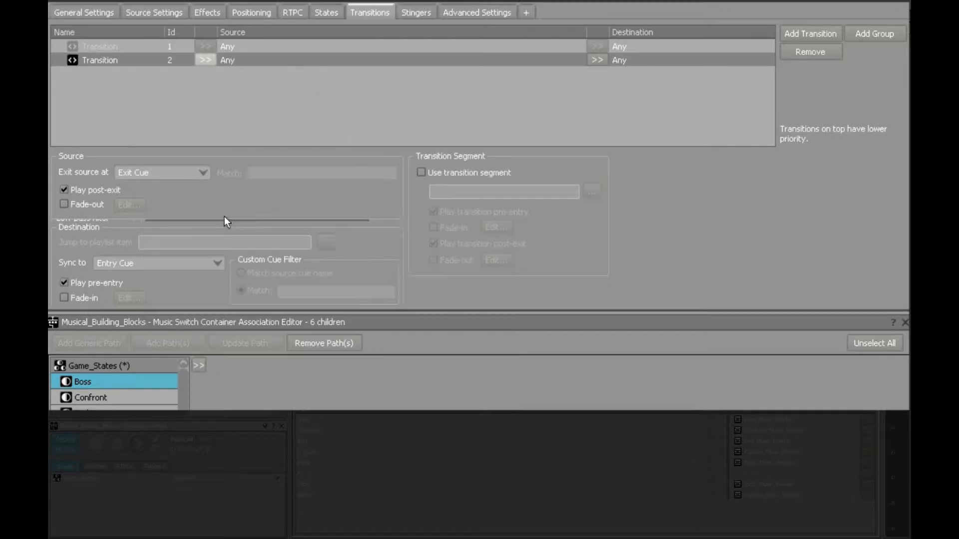
click(597, 60)
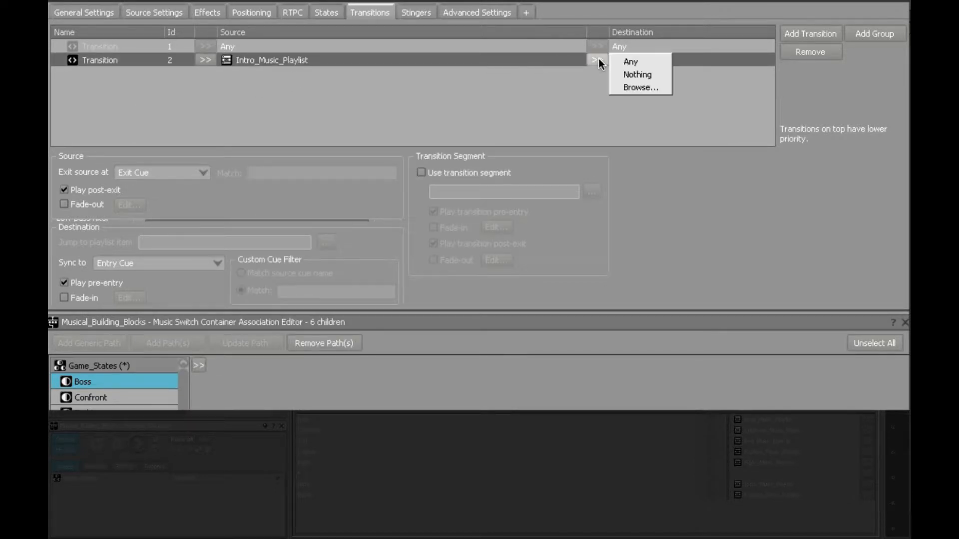
click(651, 83)
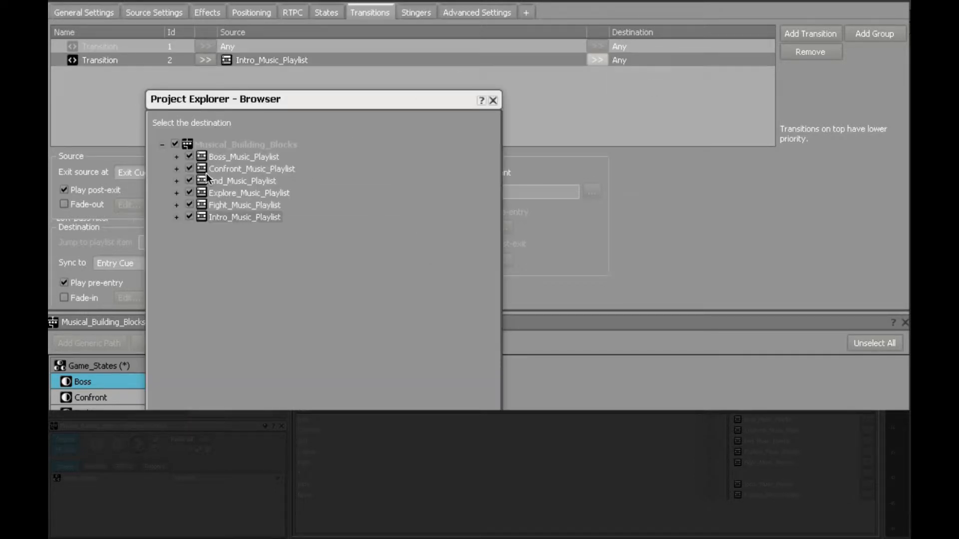
double_click(202, 194)
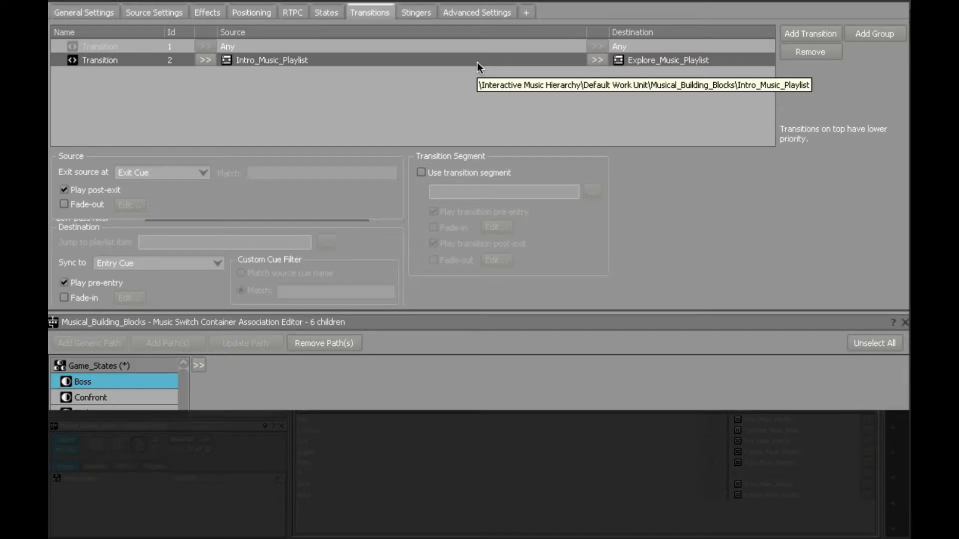
Set the Intro-to-Explore transition to exit its source at Next Beat and disable playing the source's post-exit
click(149, 175)
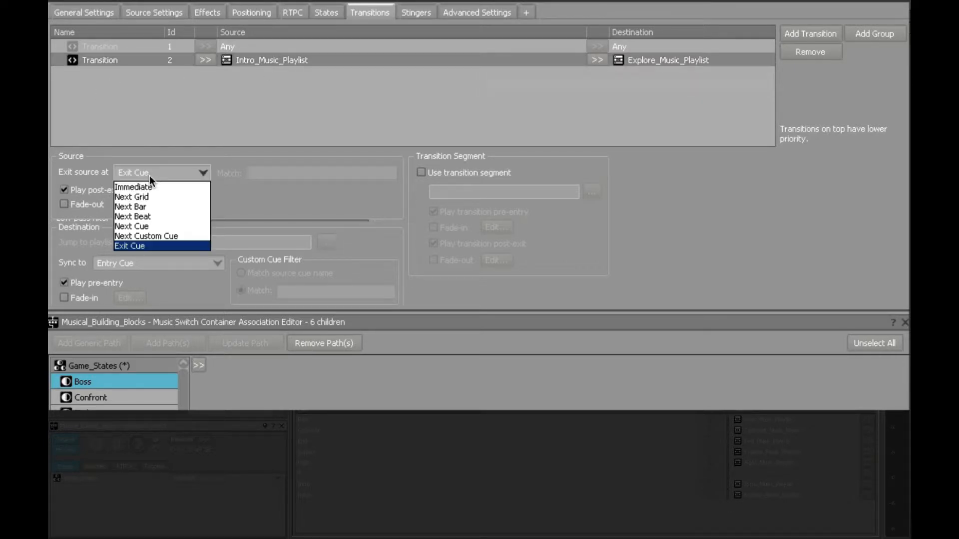
click(154, 213)
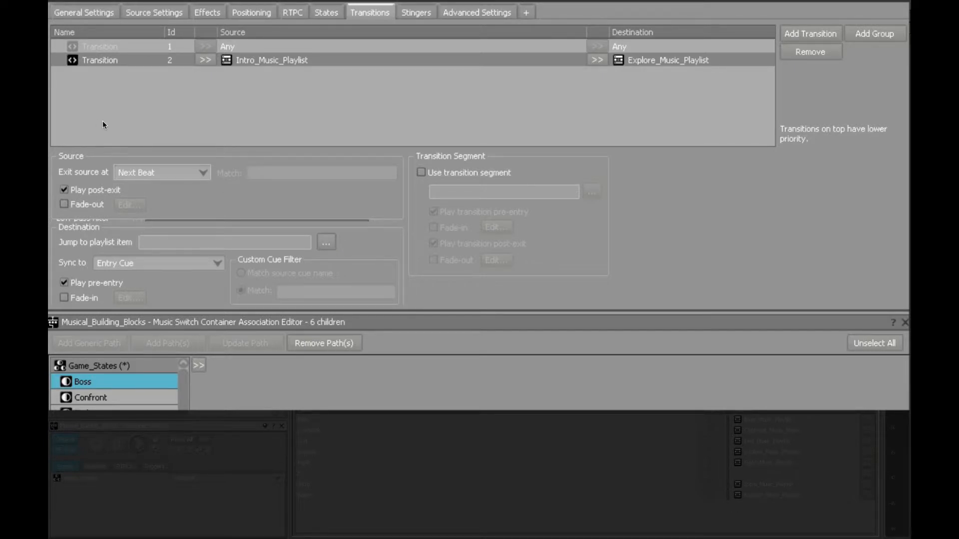
click(84, 15)
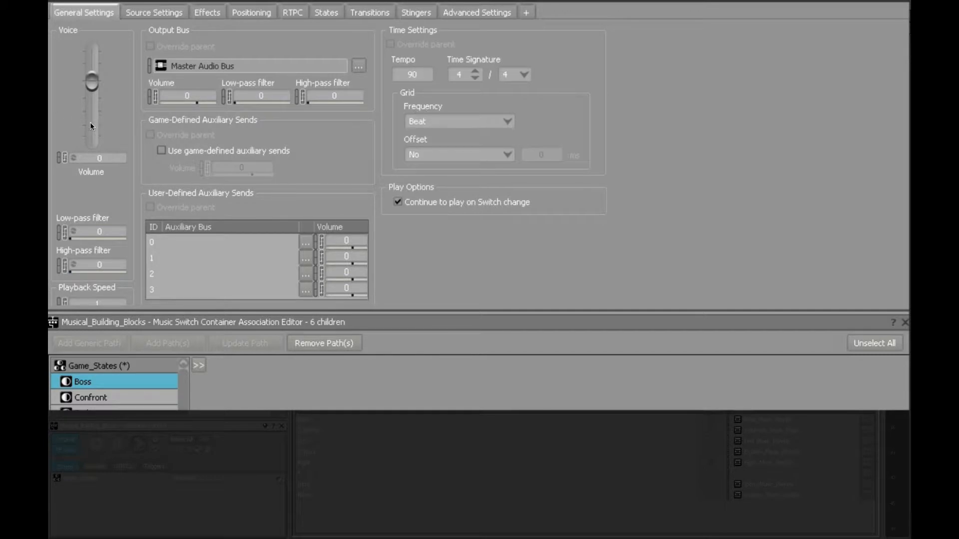
click(369, 13)
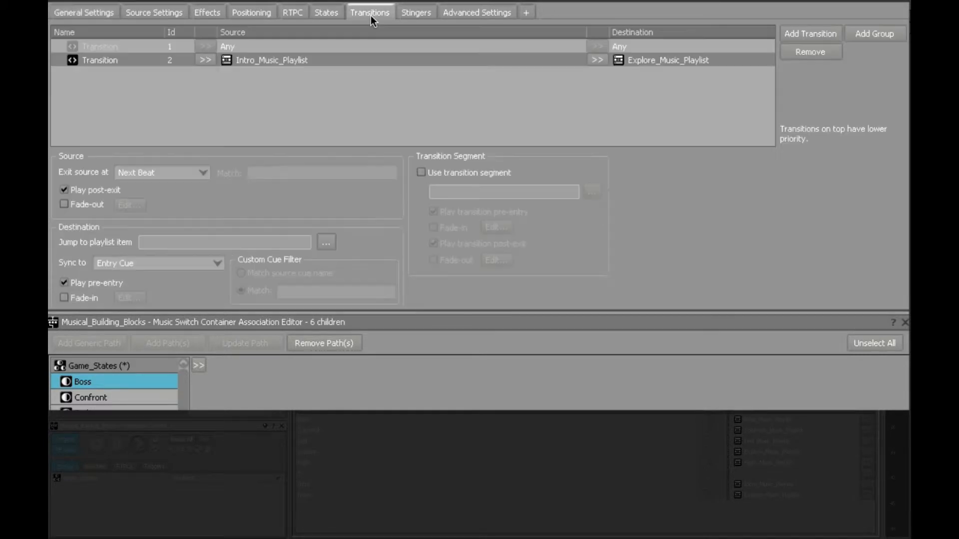
click(277, 61)
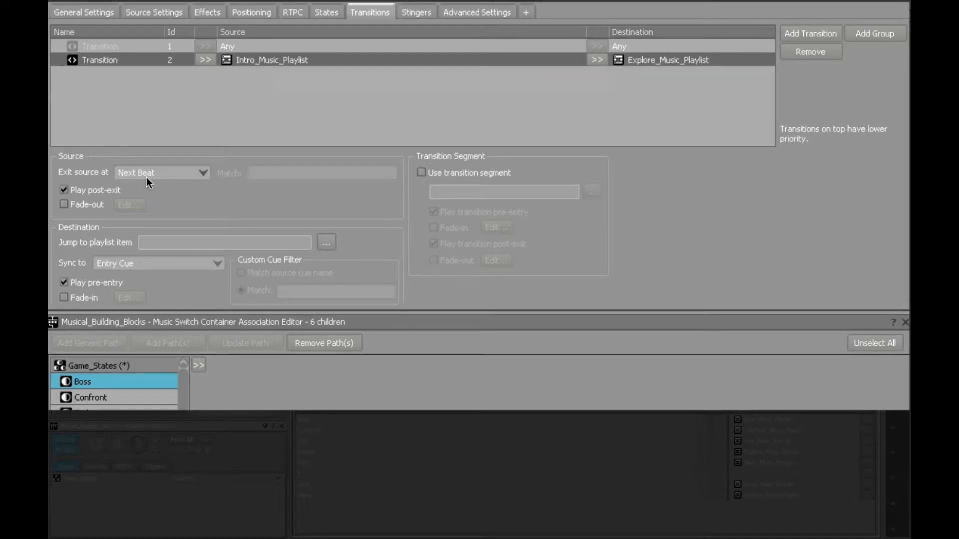
click(90, 189)
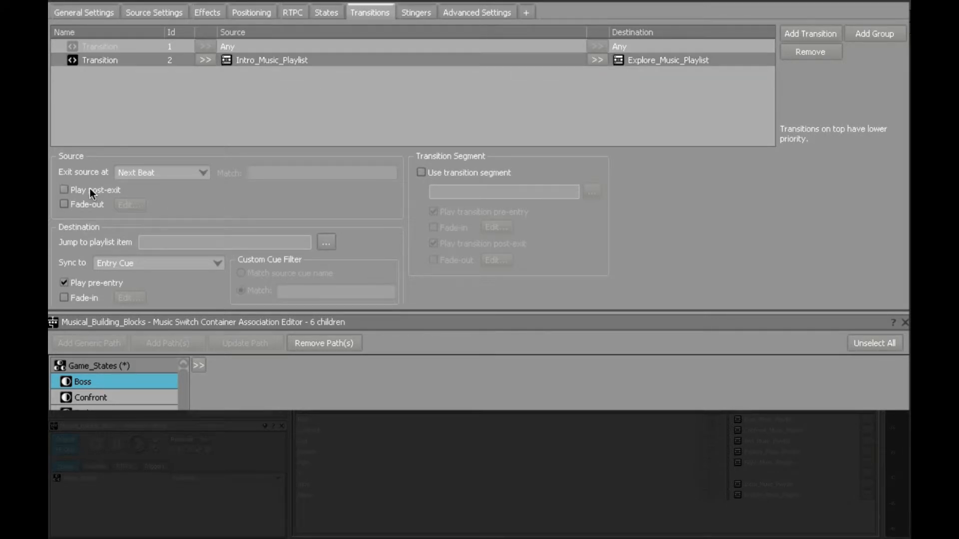
Enable the Intro-to-Explore transition's source fade-out with a fade time of 2 and an offset of 2
click(65, 204)
click(128, 206)
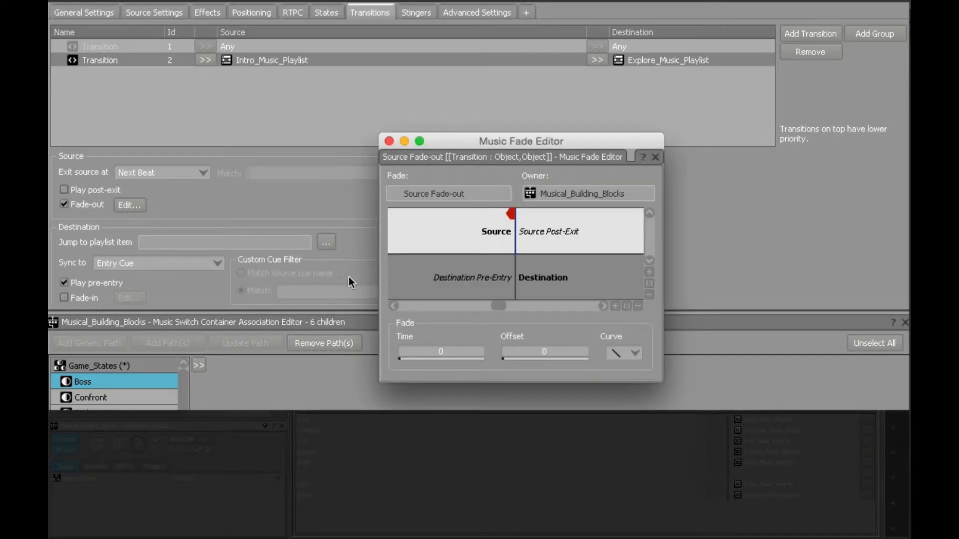
click(452, 353)
text(2)
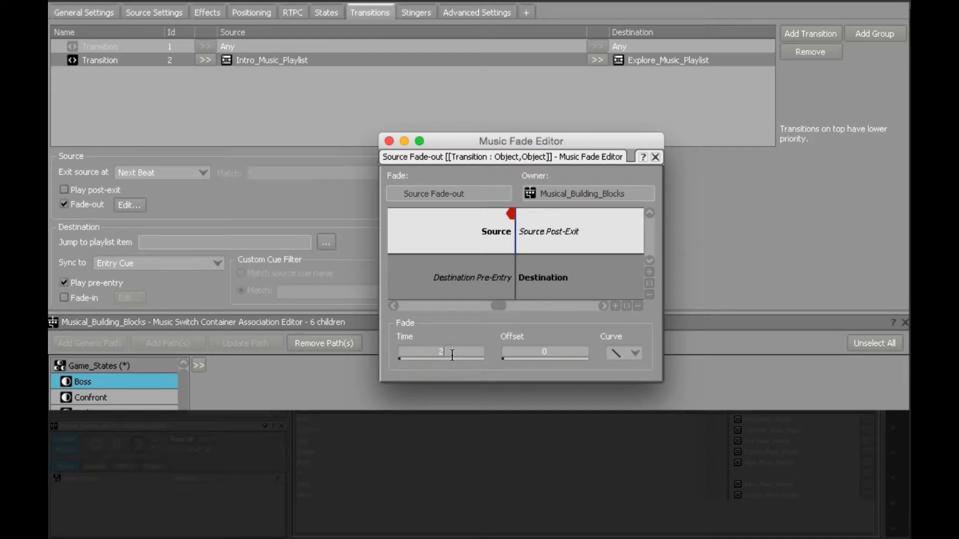
click(559, 351)
double_click(566, 349)
text(2)
key(Return)
click(389, 141)
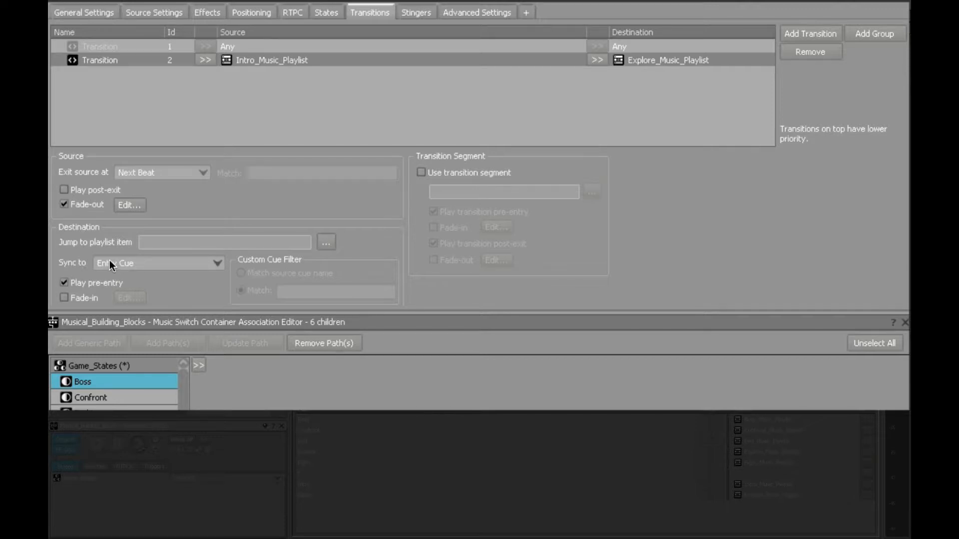
Disable the destination pre-entry of the Intro-to-Explore transition and enable its destination fade-in with a fade time of 2
click(94, 284)
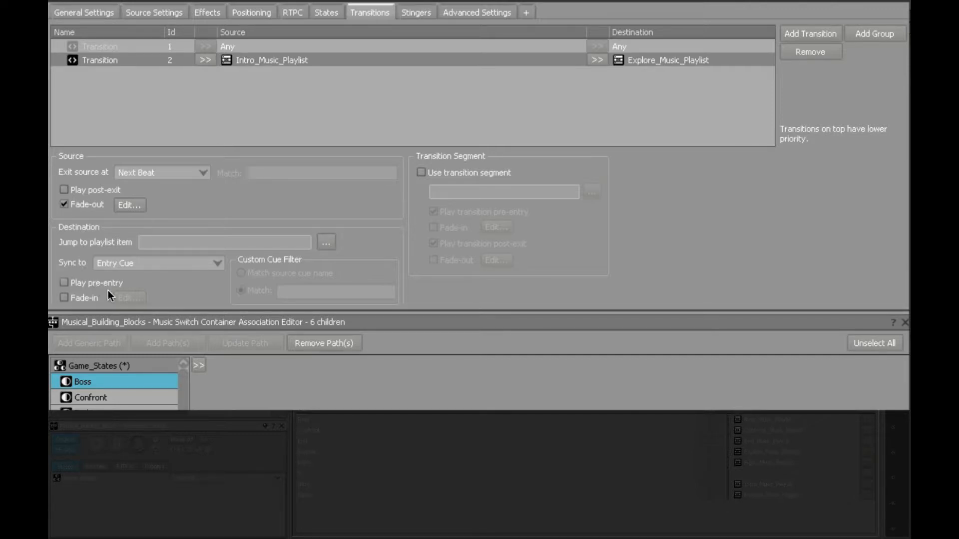
click(91, 297)
click(129, 299)
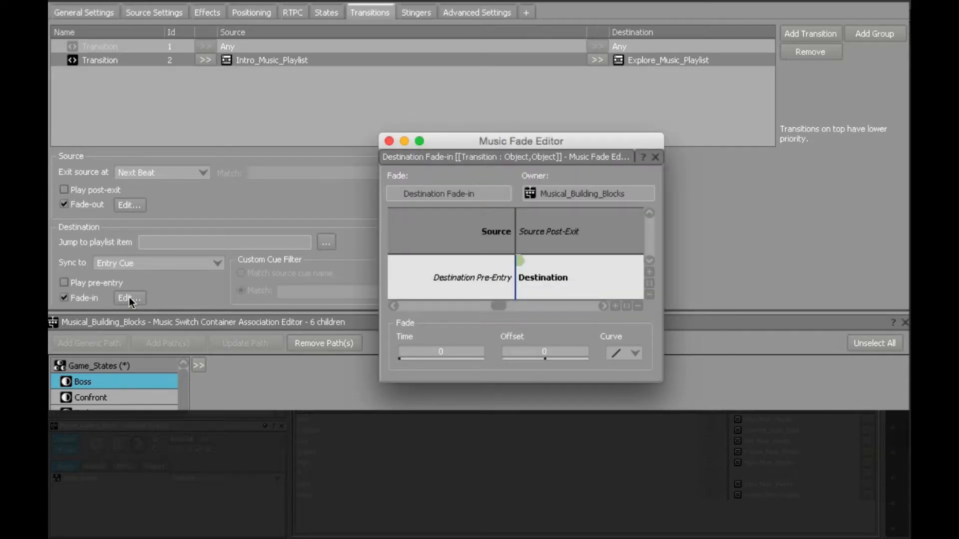
click(445, 347)
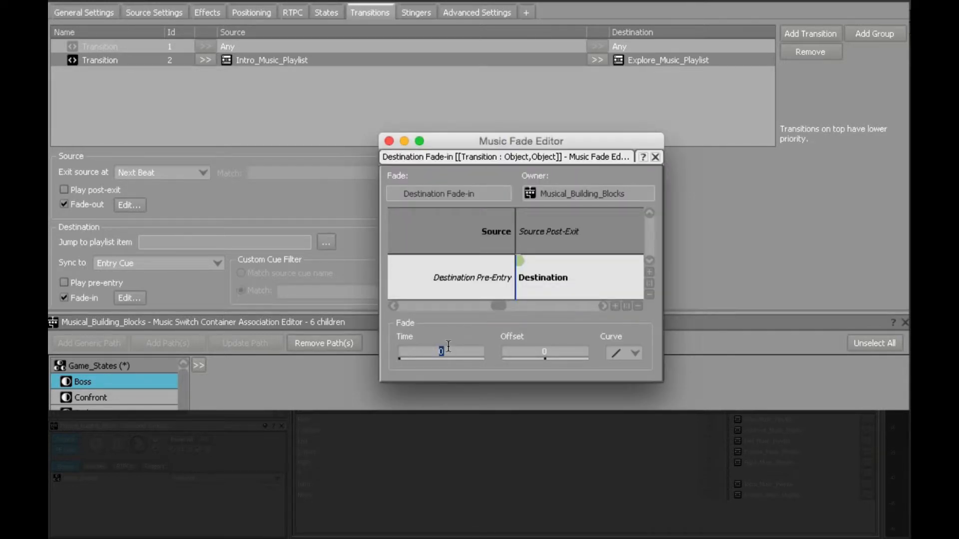
text(2)
Give the Intro-to-Explore destination fade-in a gently convex curve and set its offset to -2
click(634, 354)
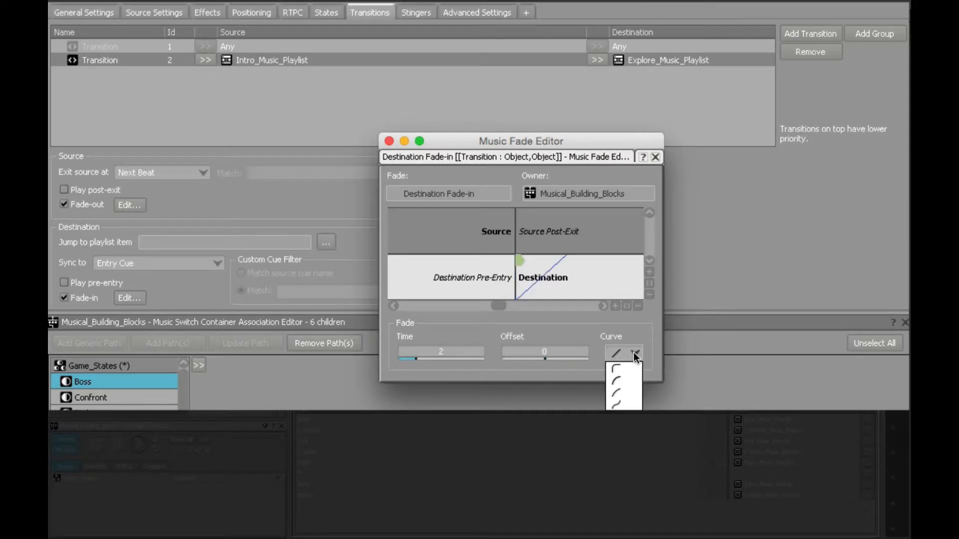
click(633, 393)
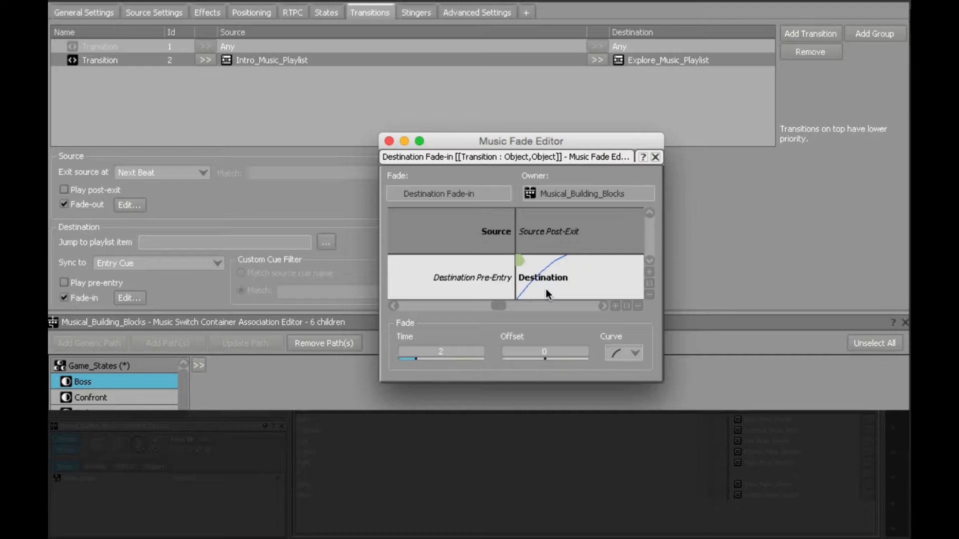
click(555, 352)
text(-2)
key(Return)
click(389, 141)
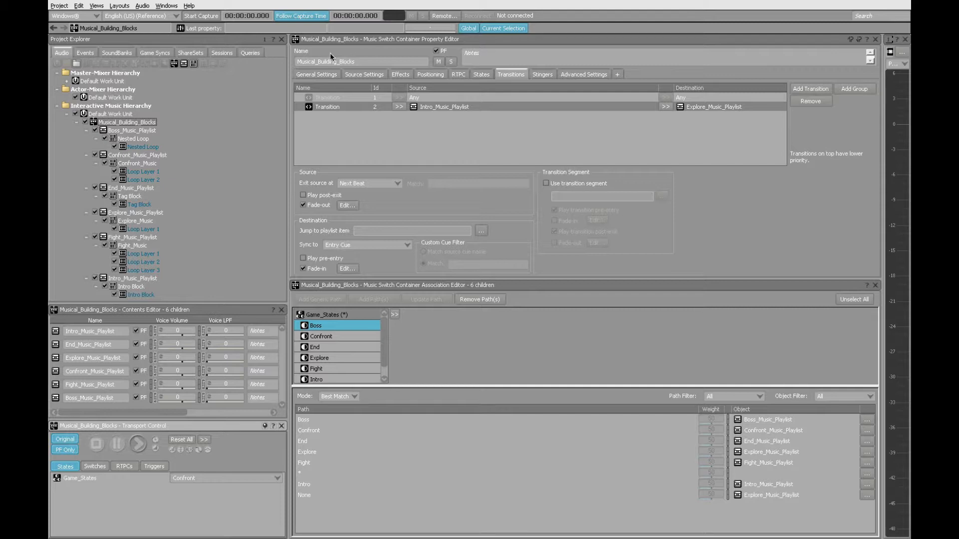
Audition Musical_Building_Blocks from the Intro state, switch Game_States to Explore during playback, and stop
click(445, 107)
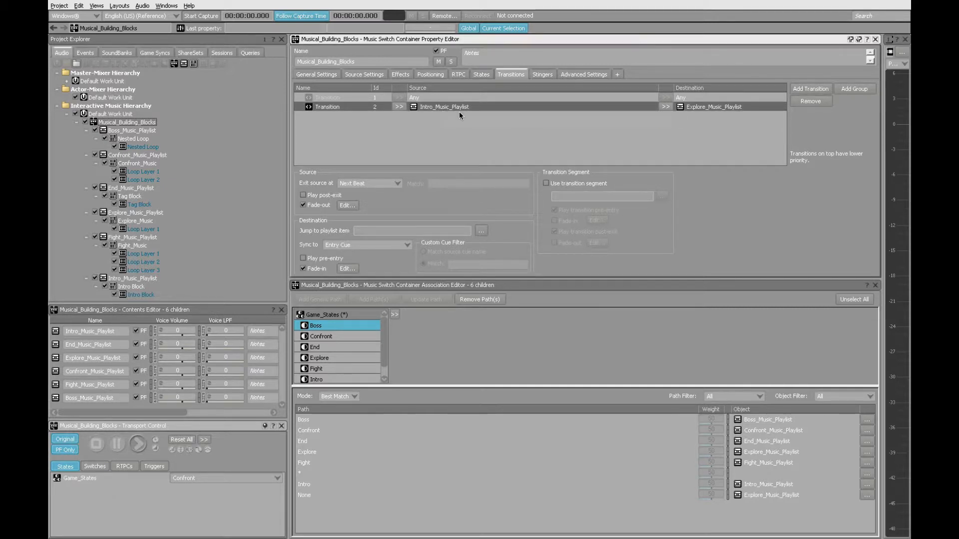
click(198, 480)
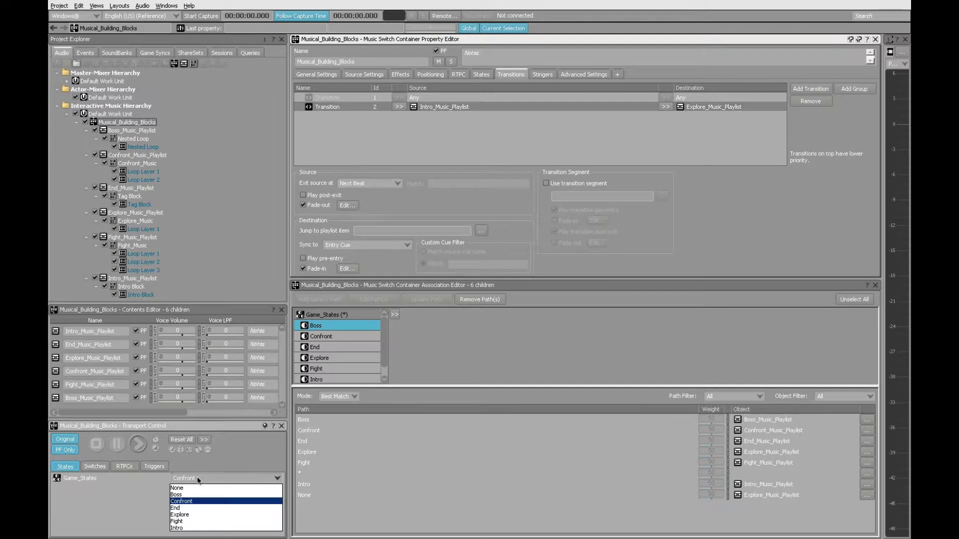
click(188, 527)
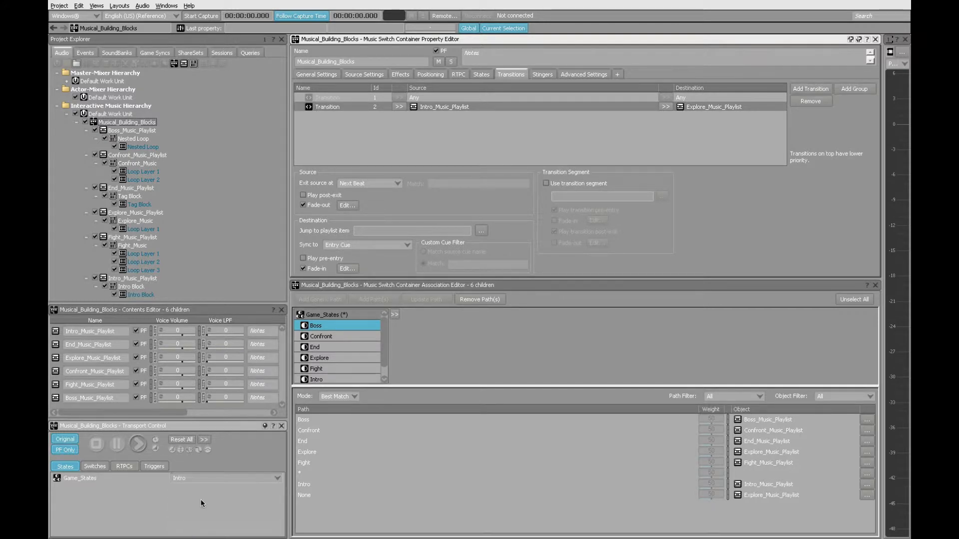
click(138, 445)
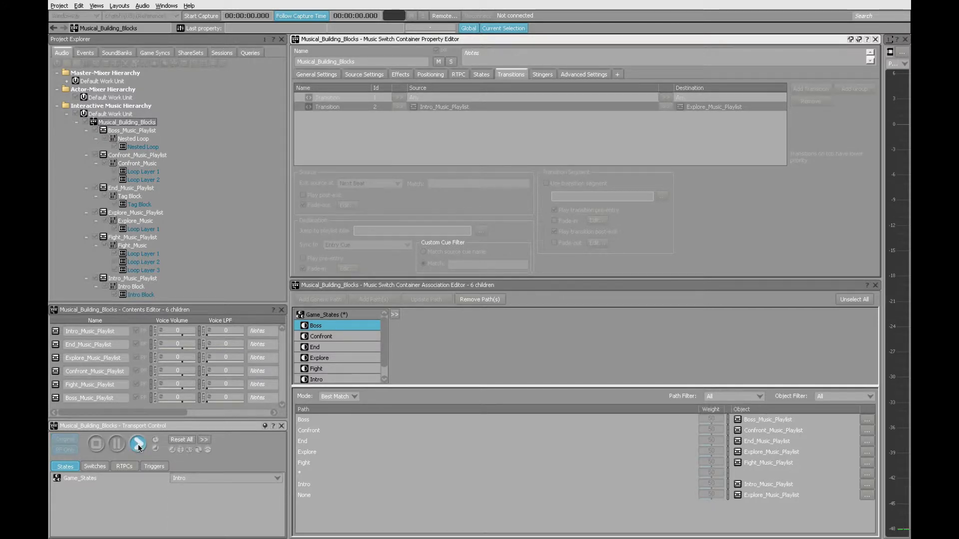
click(204, 481)
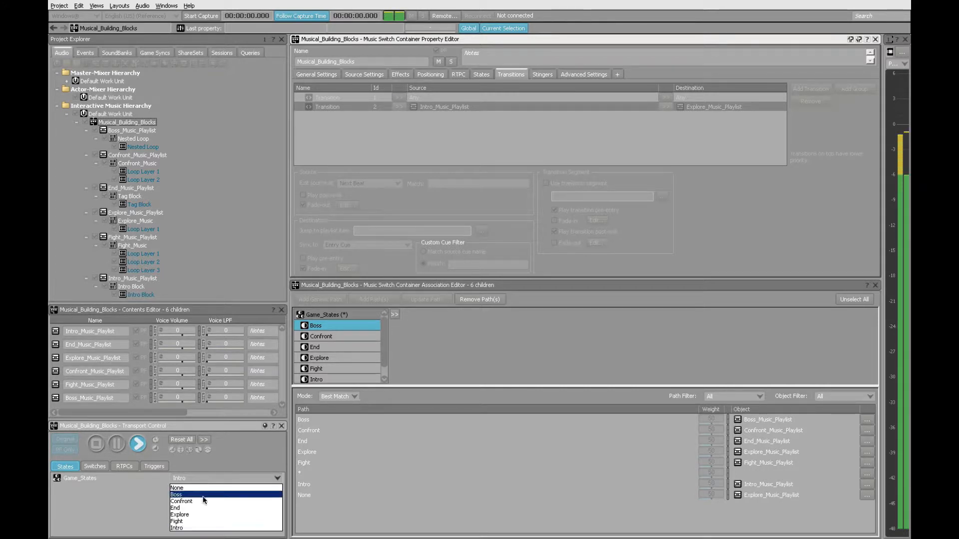
click(201, 514)
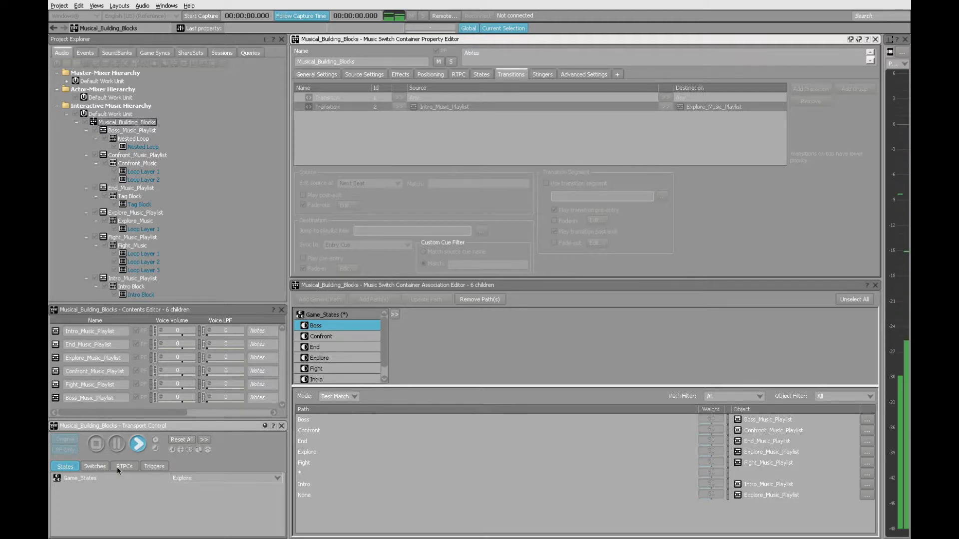
click(91, 445)
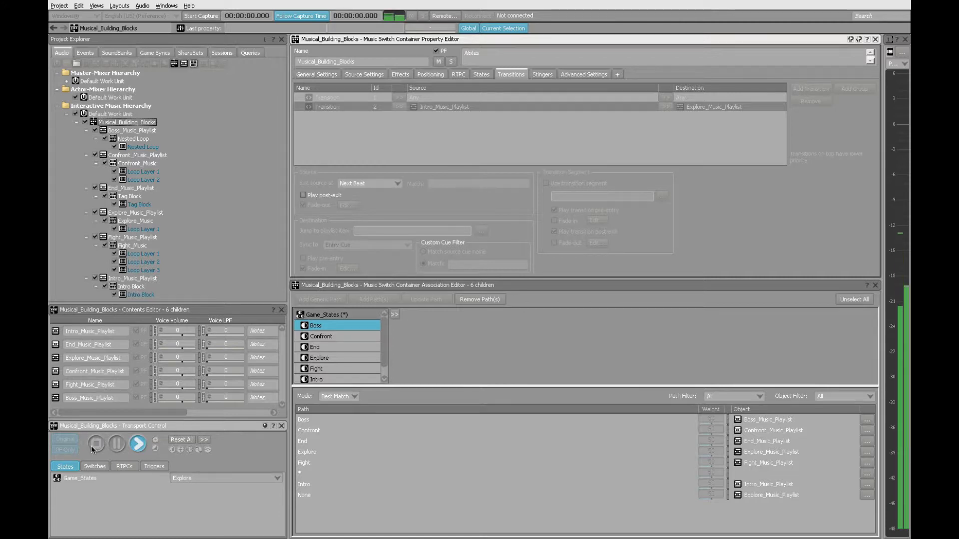
Reset Game_States to Intro, audition the change to Explore a second time, and stop playback
click(215, 478)
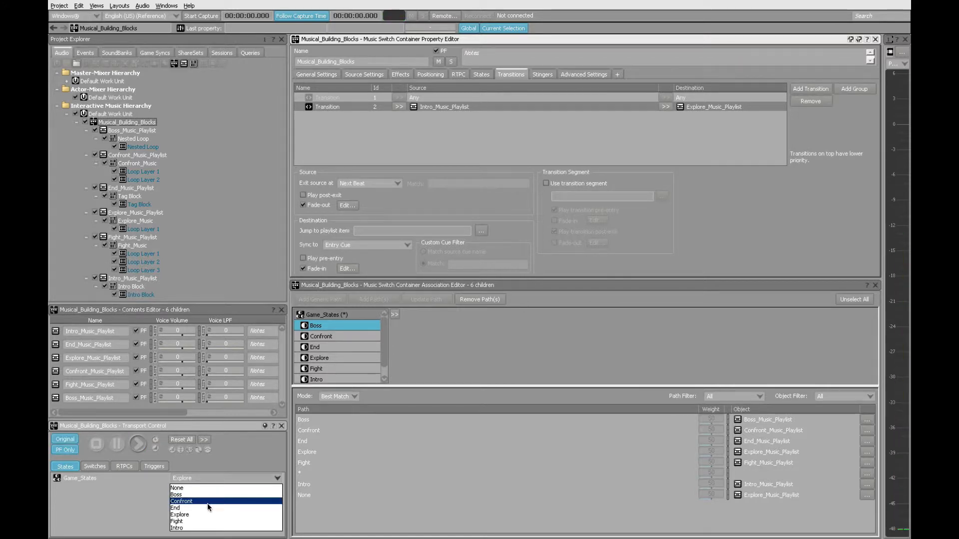
click(206, 527)
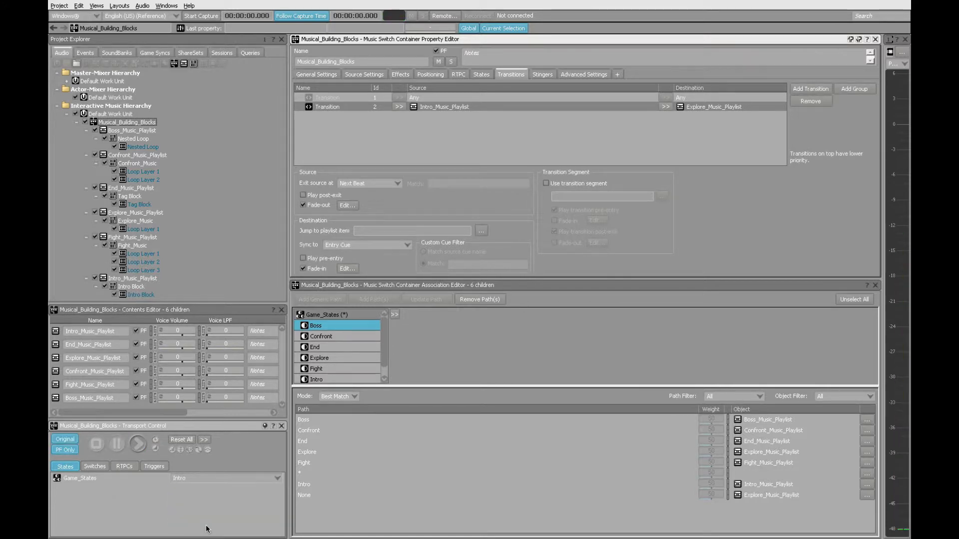
click(140, 444)
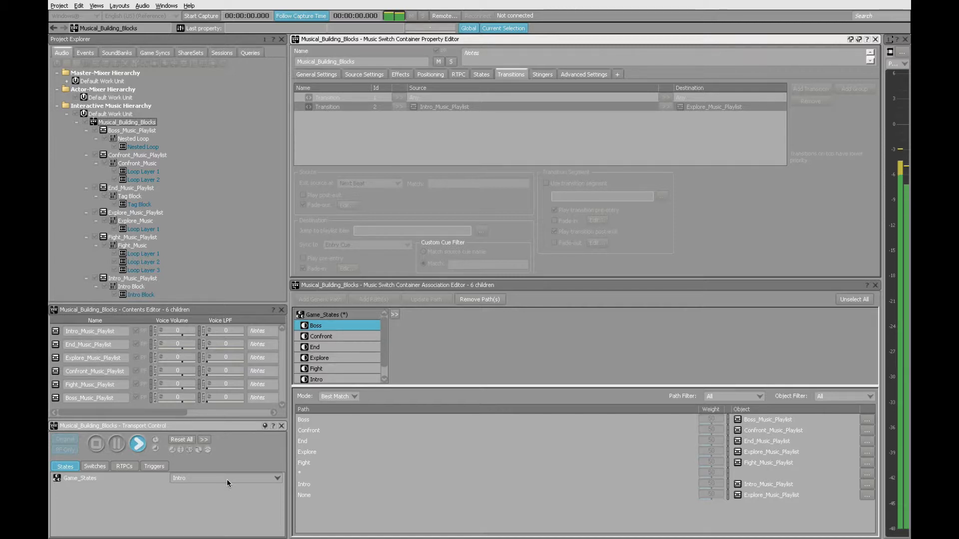
click(226, 478)
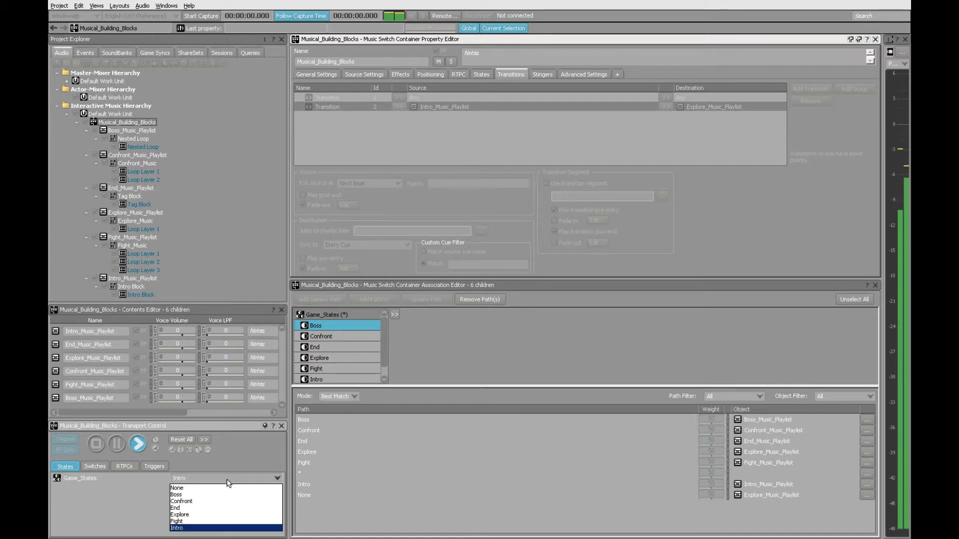
click(221, 515)
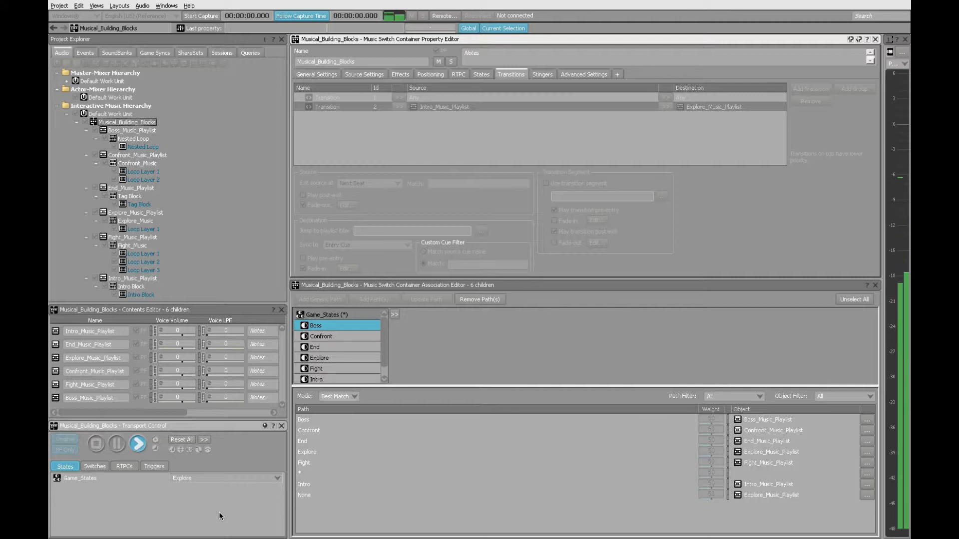
click(97, 445)
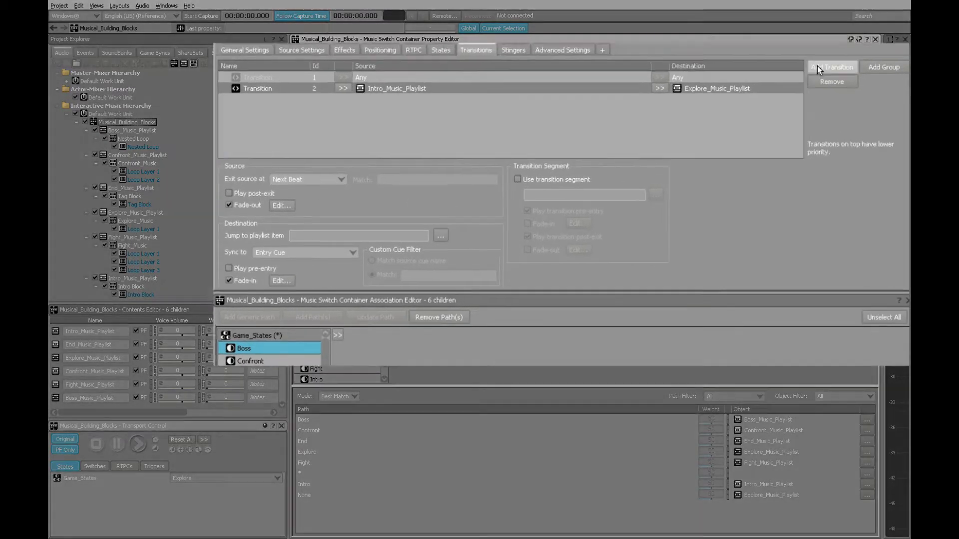
Add a transition to Musical_Building_Blocks with Any as its source and Boss_Music_Playlist as its destination
click(798, 88)
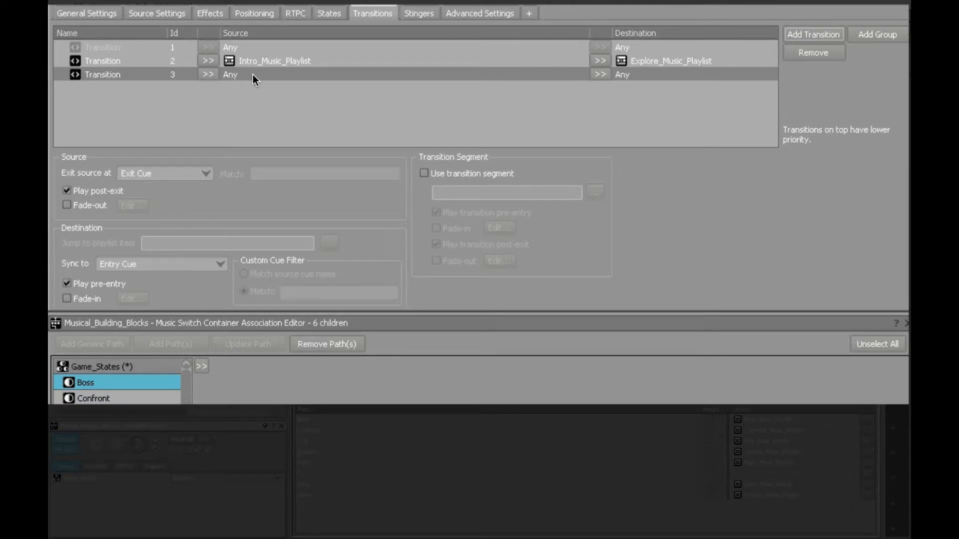
click(599, 75)
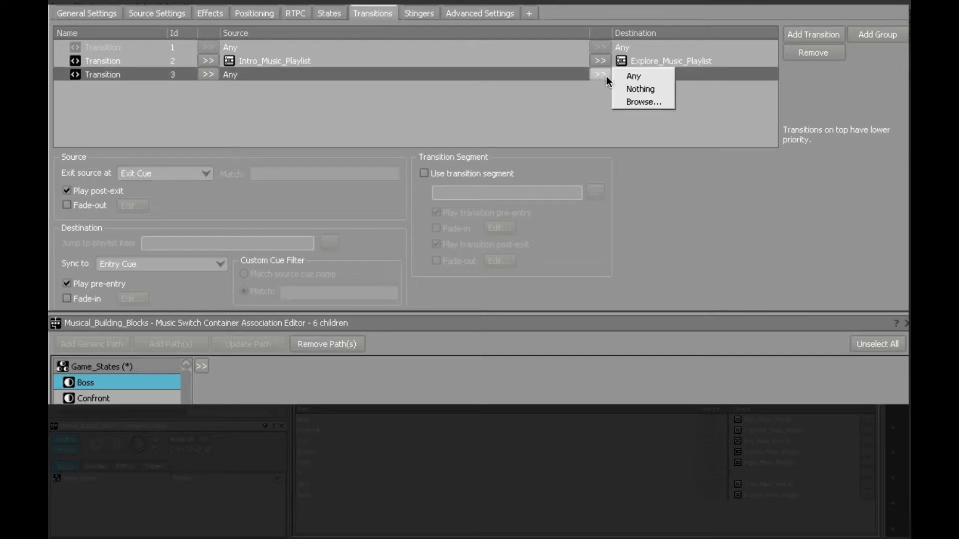
click(657, 98)
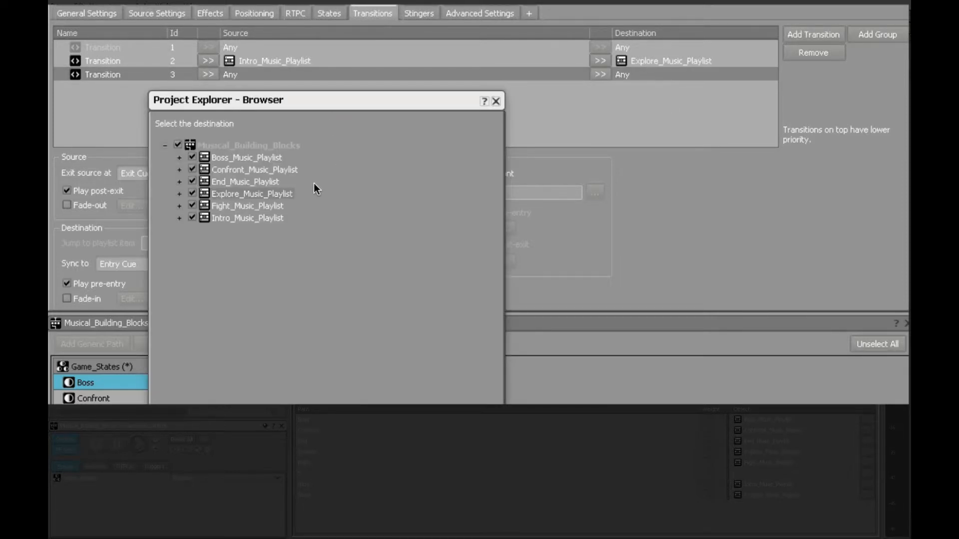
double_click(237, 158)
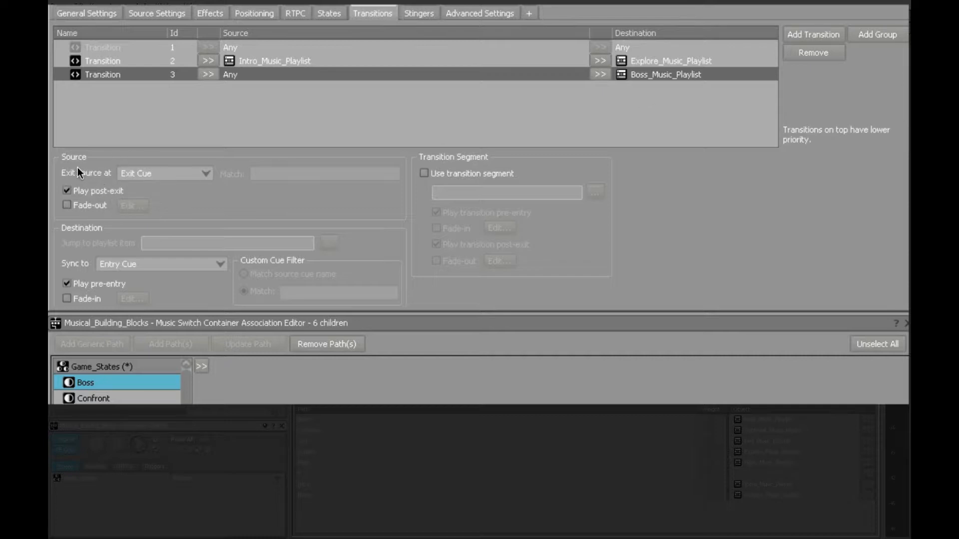
Set the Any-to-Boss transition to exit its source at Next Beat and disable playing the source's post-exit
click(166, 173)
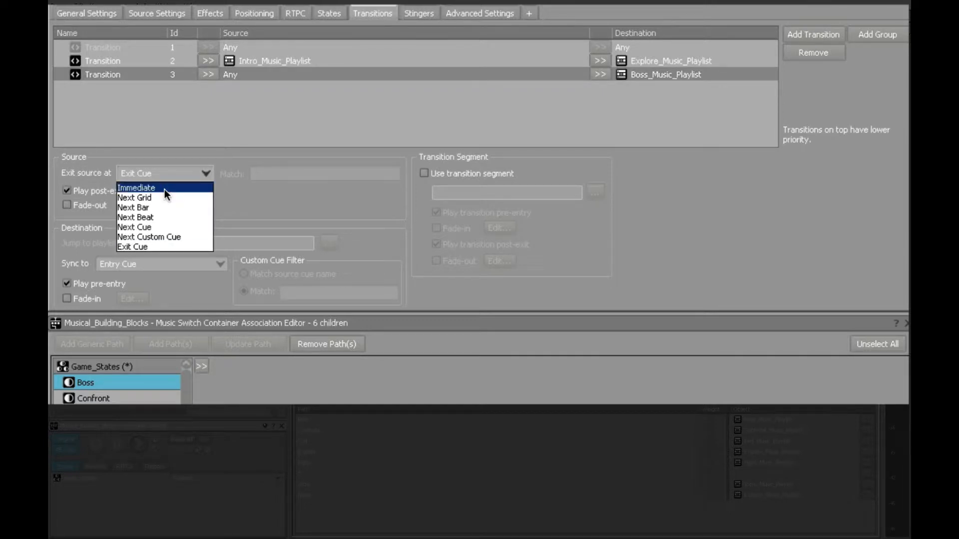
click(165, 219)
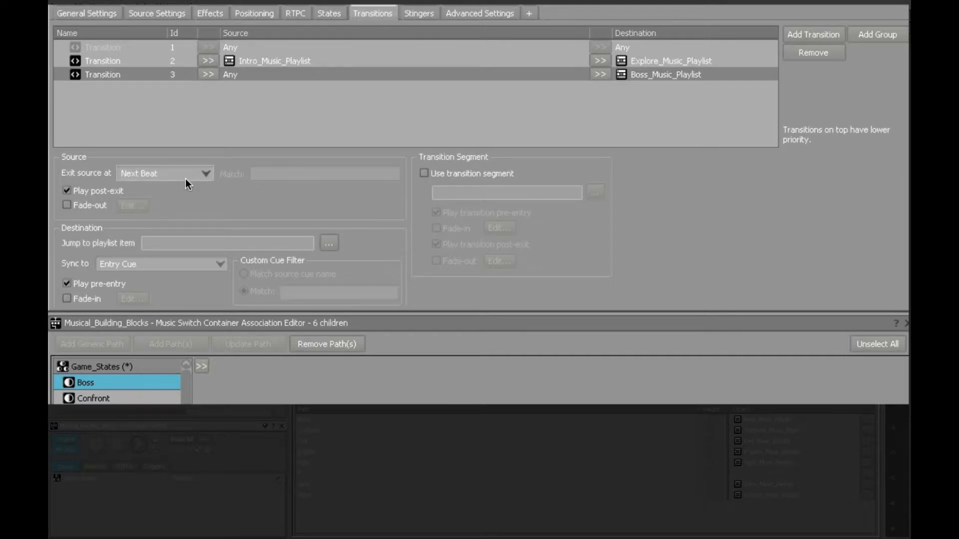
click(97, 191)
Enable the source fade-out on the Any-to-Boss transition with a time of 2 and an offset of 1.9
click(67, 206)
click(131, 206)
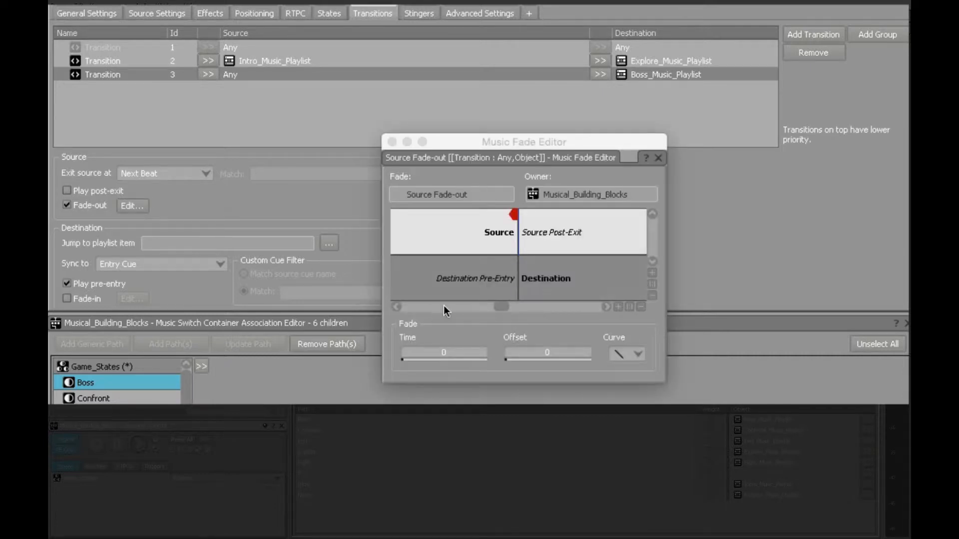
click(455, 353)
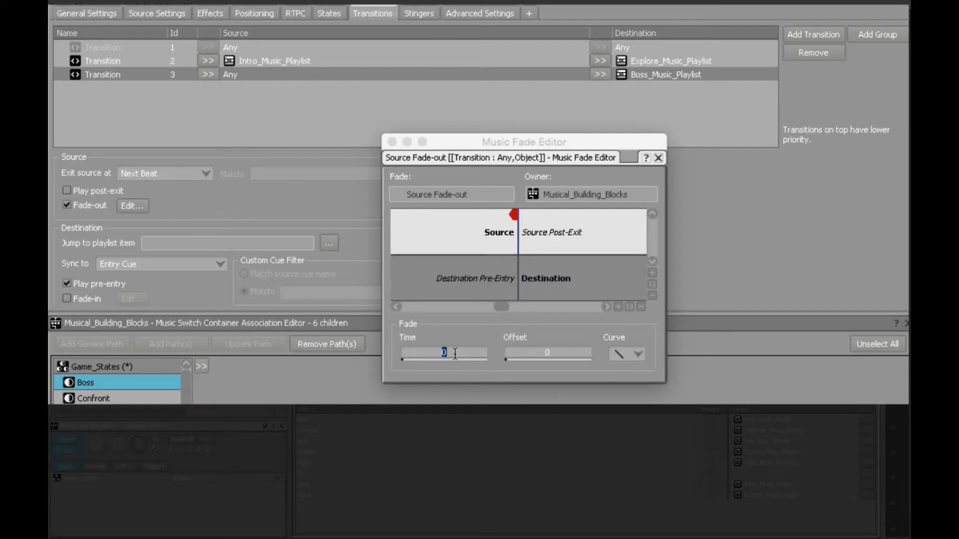
text(2)
click(568, 353)
text(2)
scroll(568, 354, down, 1)
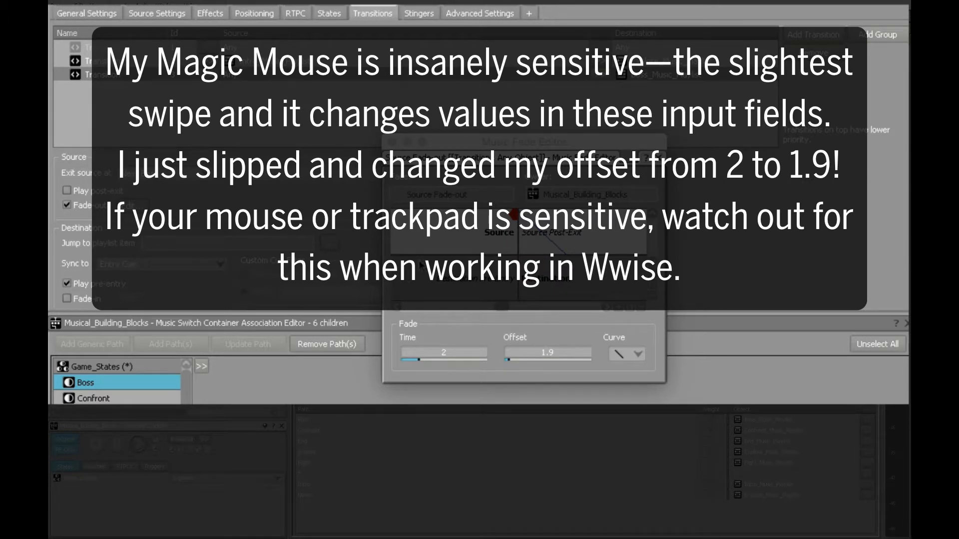
click(392, 142)
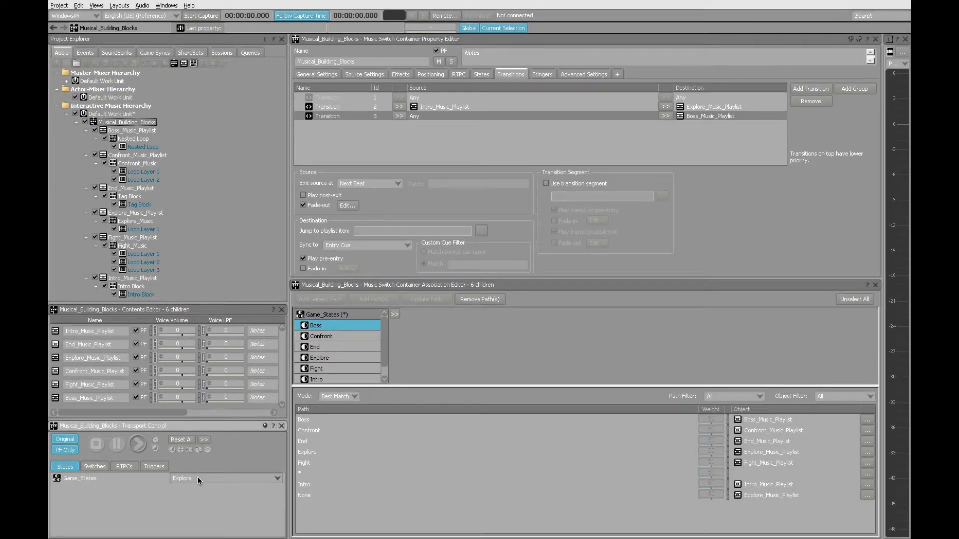
Audition Musical_Building_Blocks from the Explore state, switch Game_States to Boss during playback, and stop
click(138, 444)
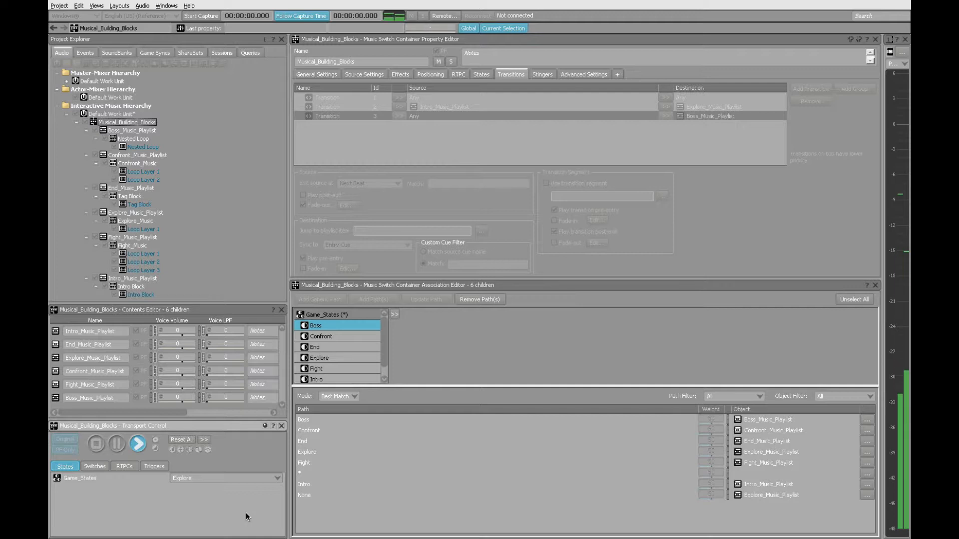
click(218, 477)
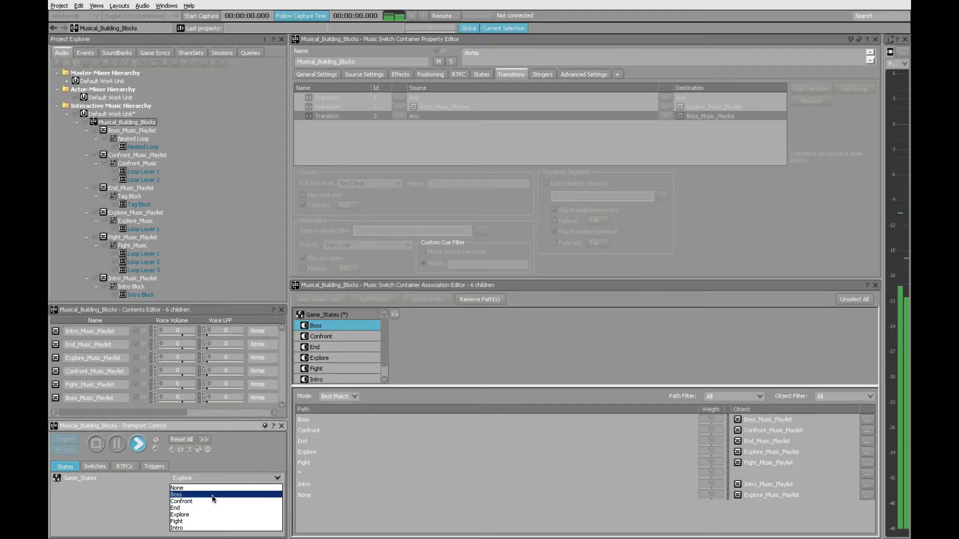
click(211, 495)
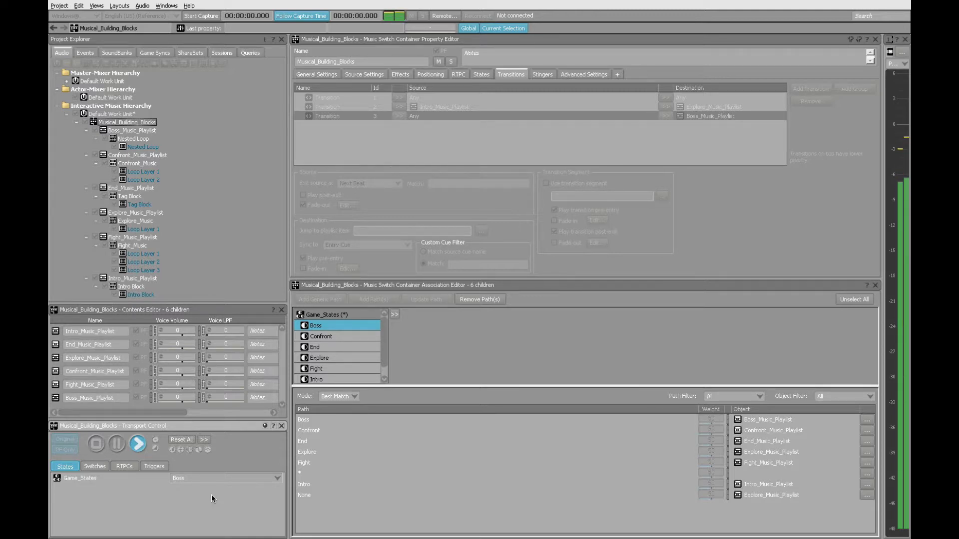
click(97, 444)
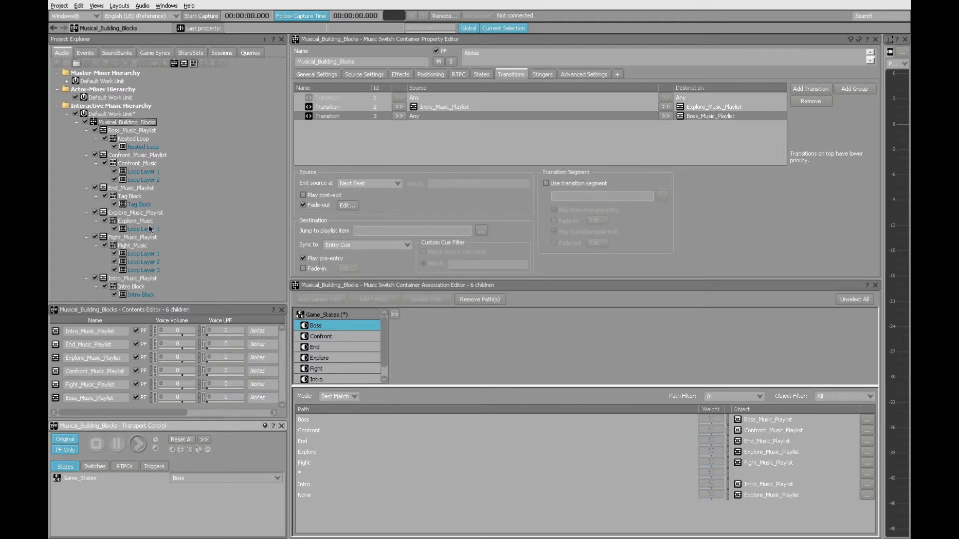
Inspect the Nested Loop segment of Boss_Music_Playlist and disable playing the destination's pre-entry on the Any-to-Boss transition
click(114, 138)
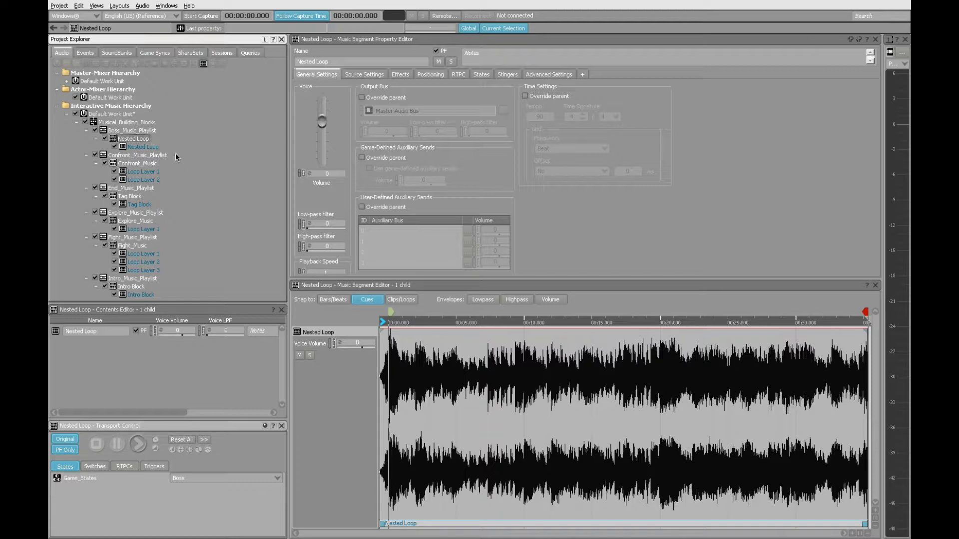
click(94, 122)
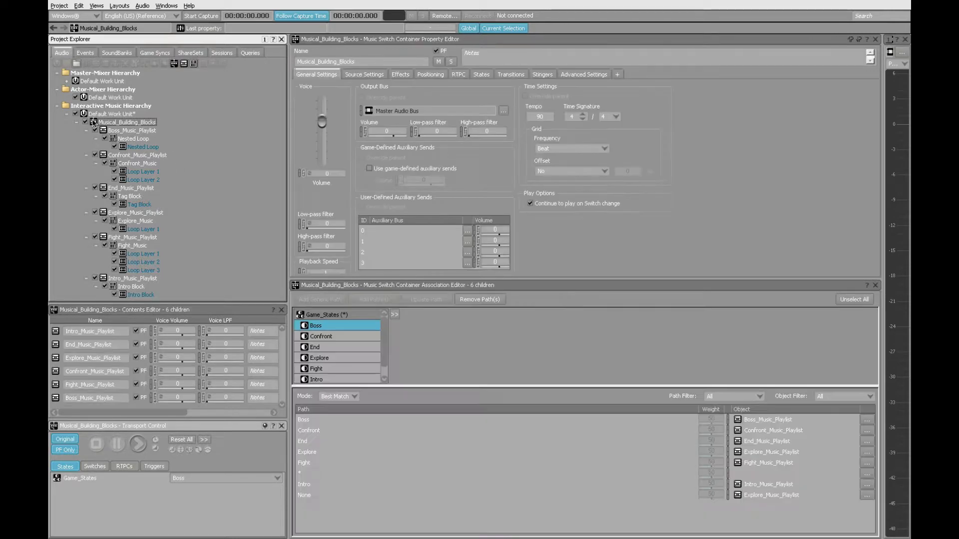
click(512, 74)
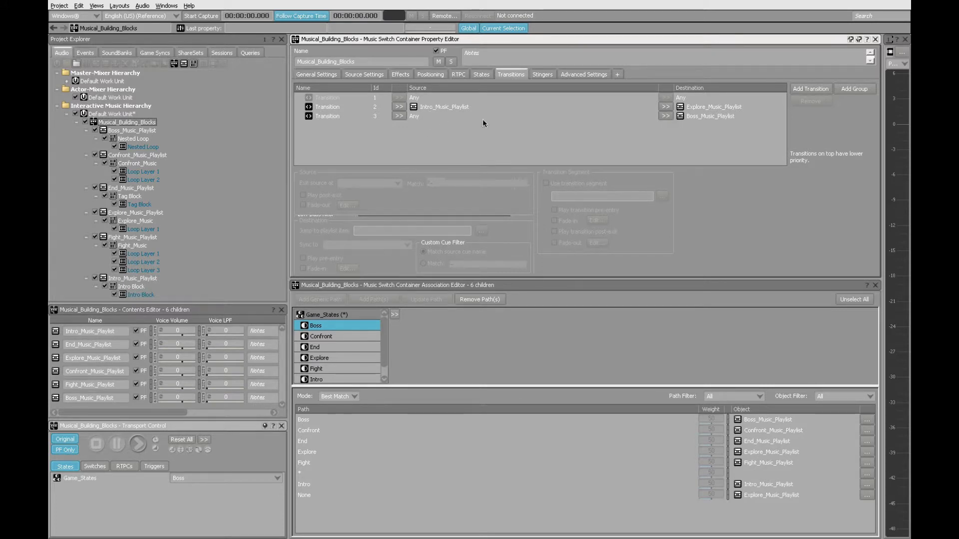
click(424, 118)
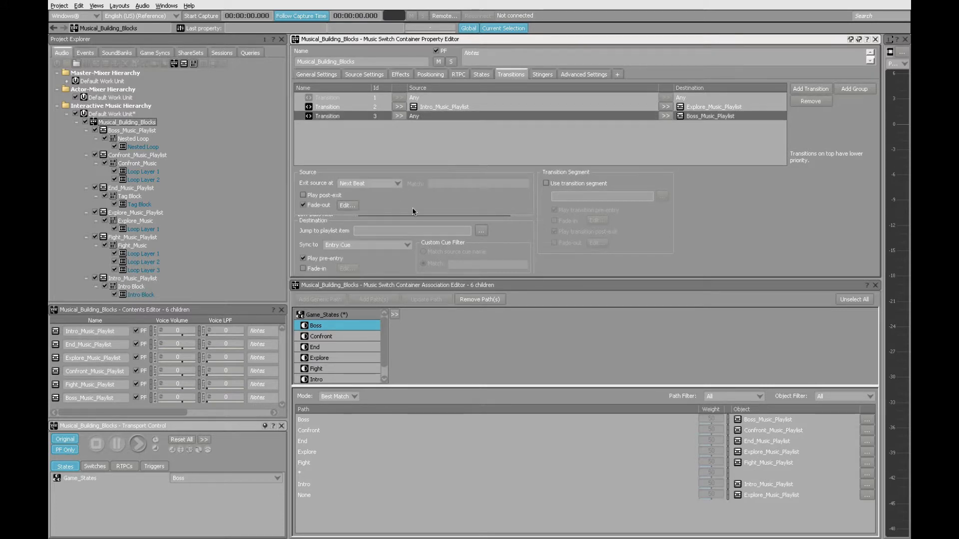
click(302, 258)
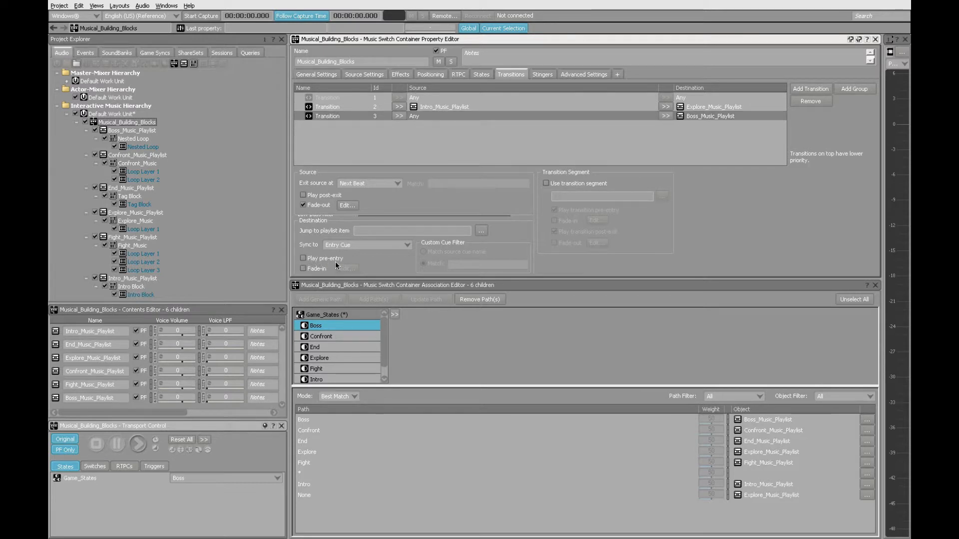
Reset Game_States to Explore, audition the change to Boss with the pre-entry disabled, and stop playback
click(203, 478)
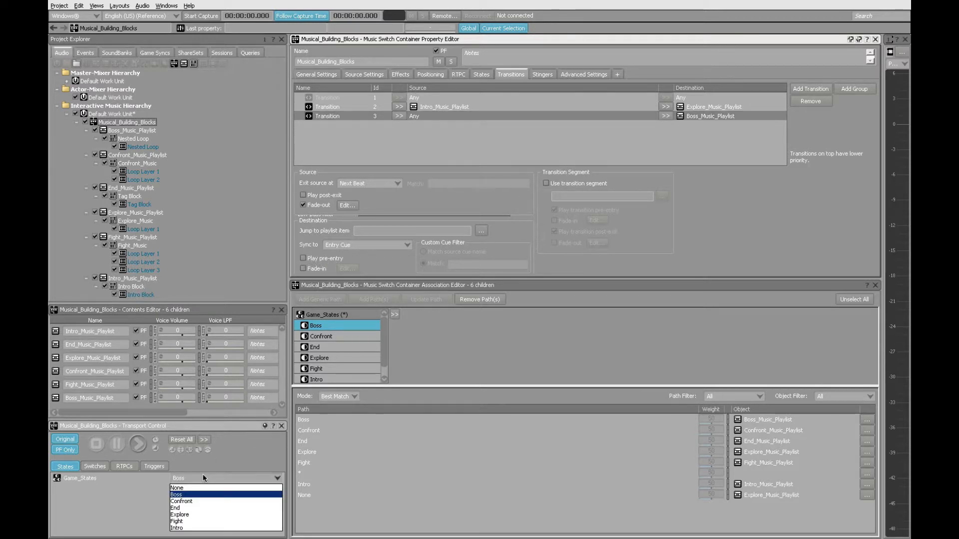
click(202, 516)
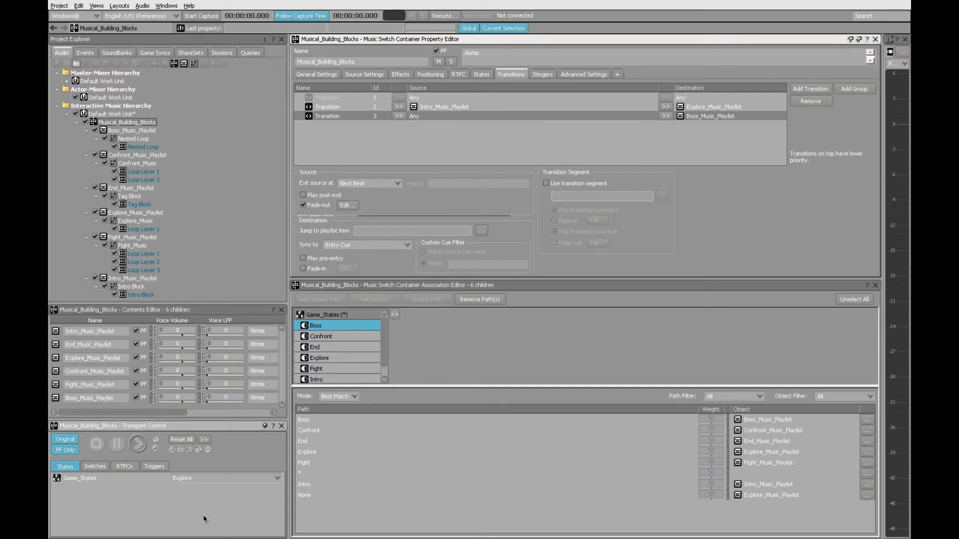
click(141, 443)
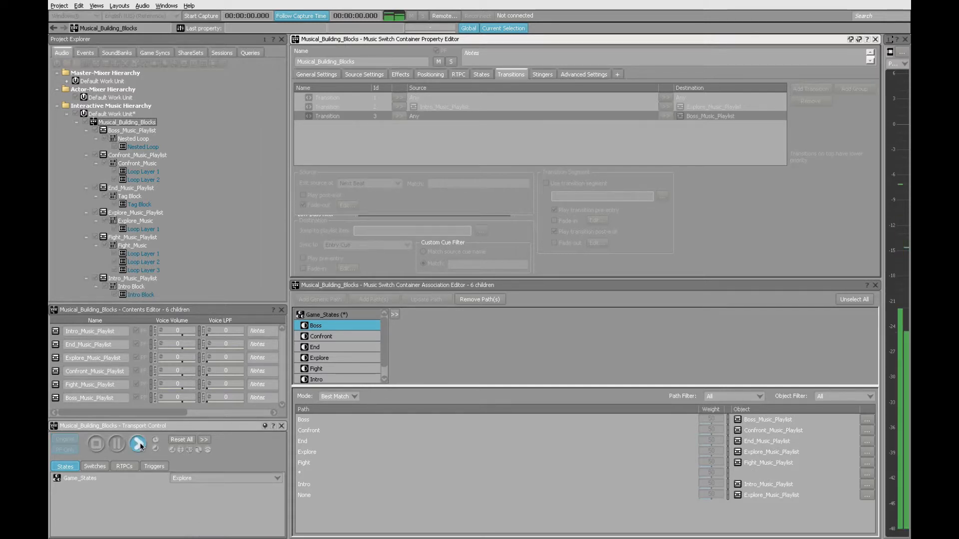
click(221, 480)
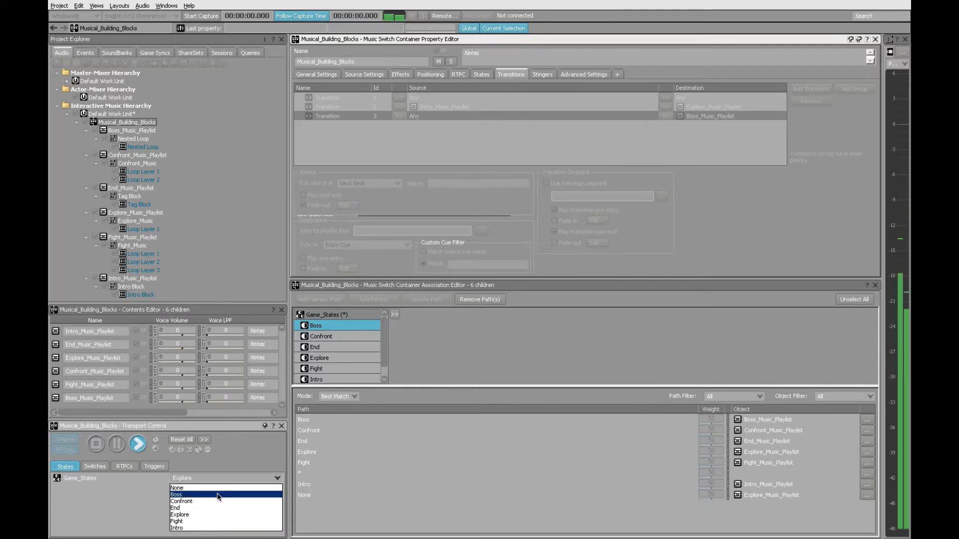
click(216, 495)
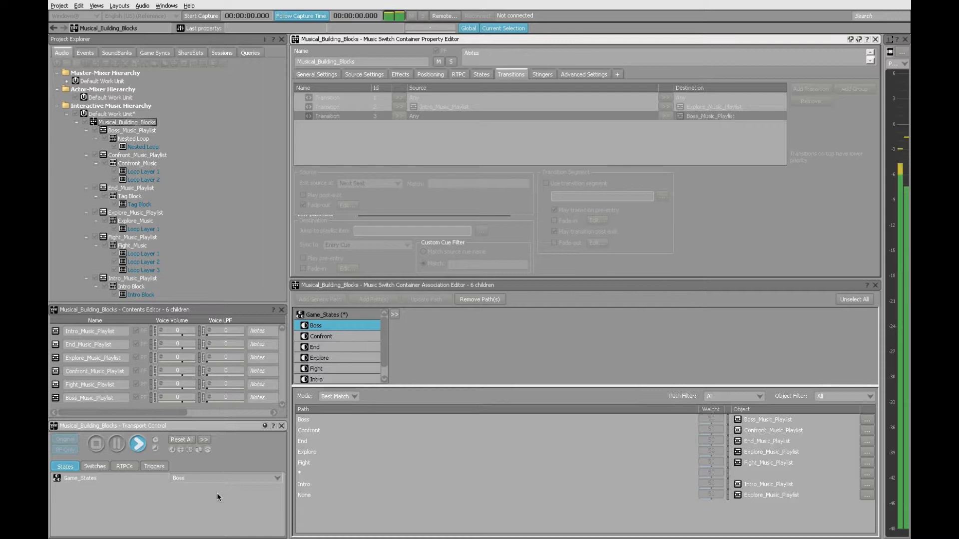
click(96, 445)
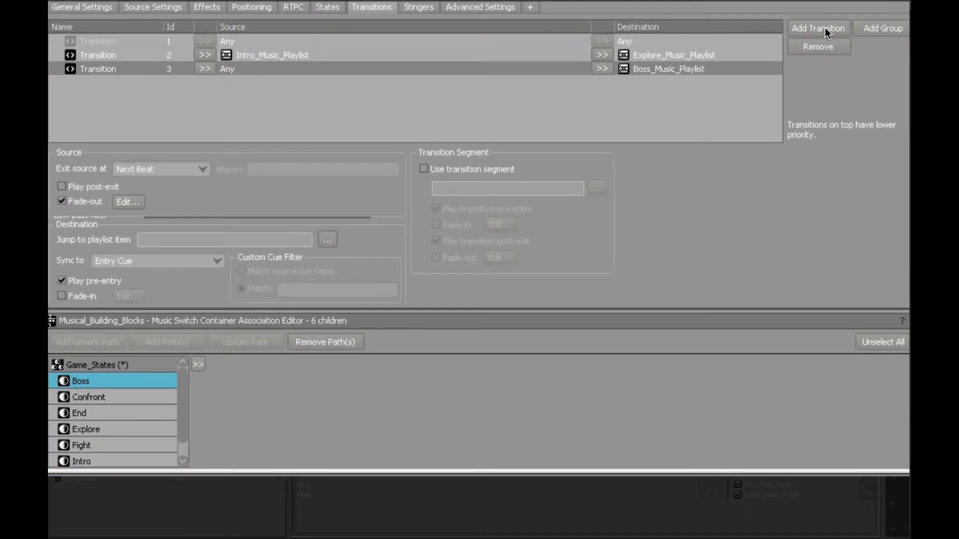
Add a transition to Musical_Building_Blocks with Boss_Music_Playlist as its source and End_Music_Playlist as its destination
click(825, 28)
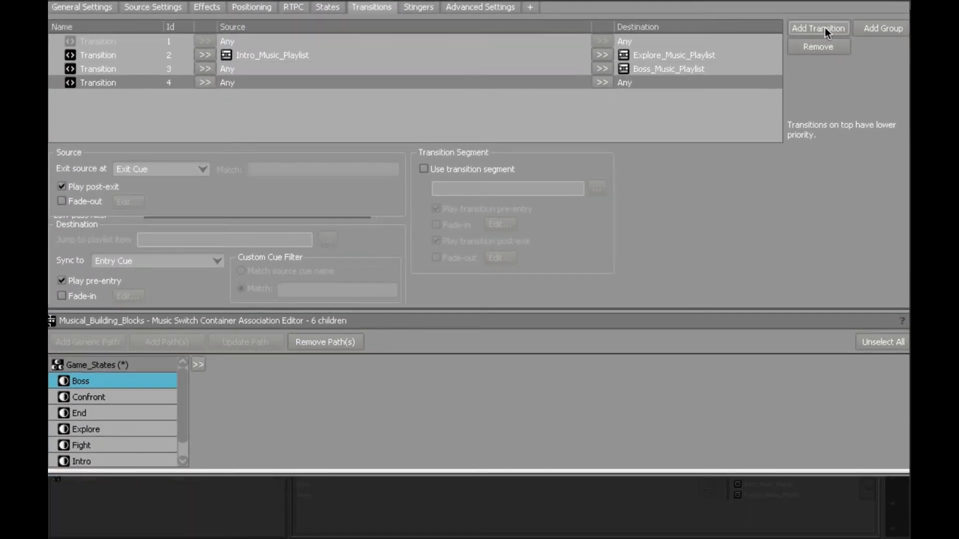
click(206, 82)
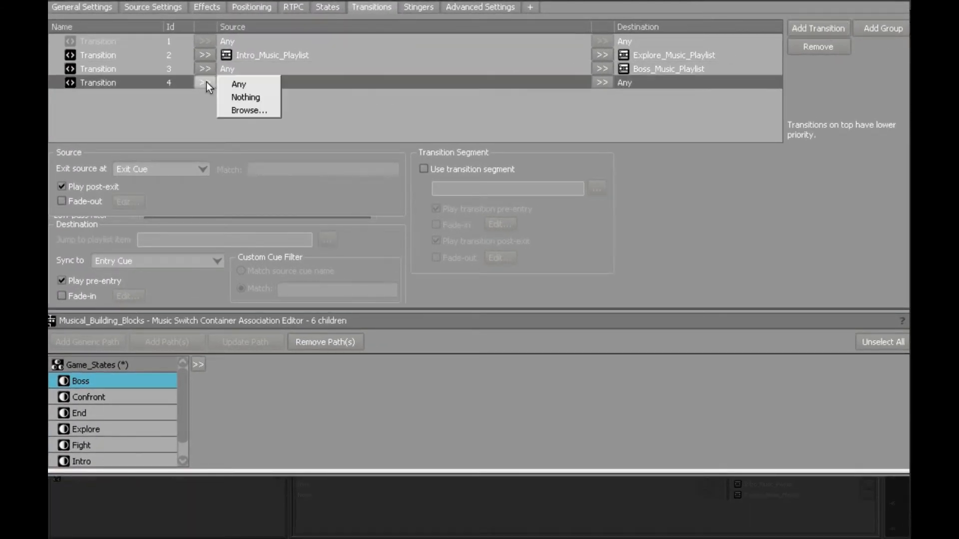
click(247, 104)
double_click(257, 153)
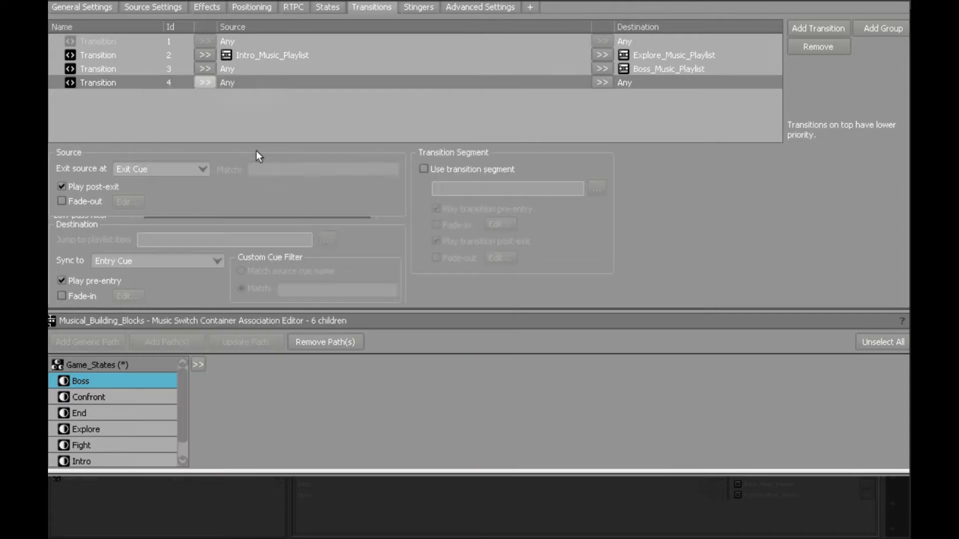
click(596, 83)
click(633, 107)
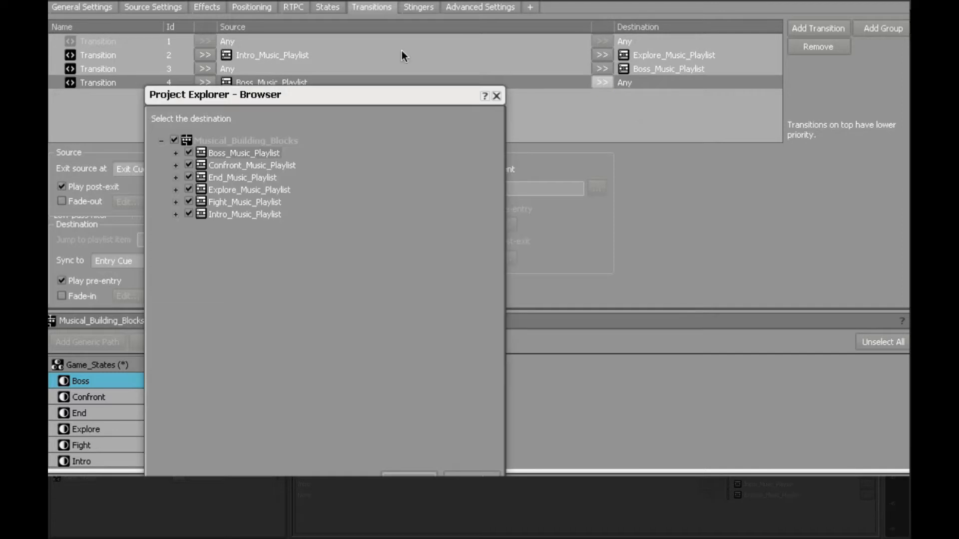
double_click(245, 177)
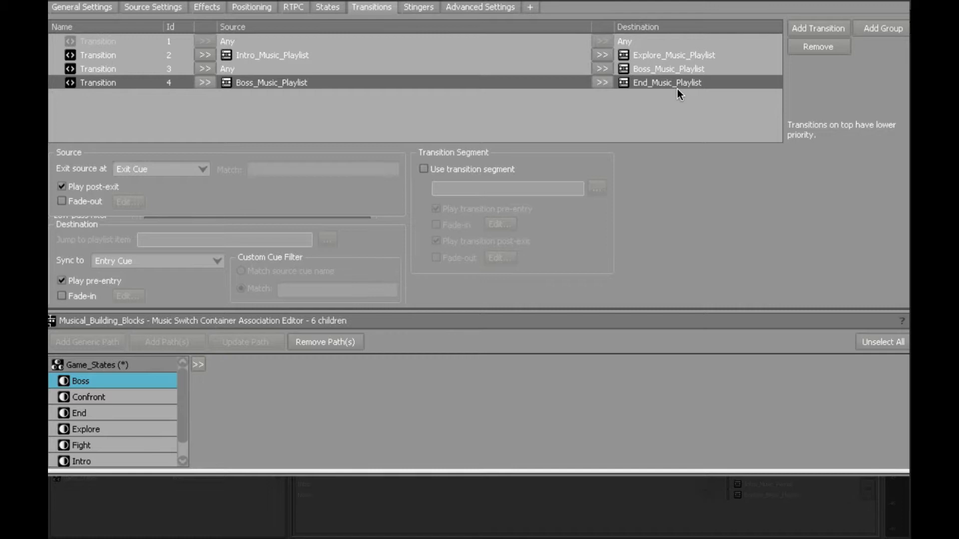
Set the Boss-to-End transition to exit its source at Next Beat and disable playing the source's post-exit
click(164, 171)
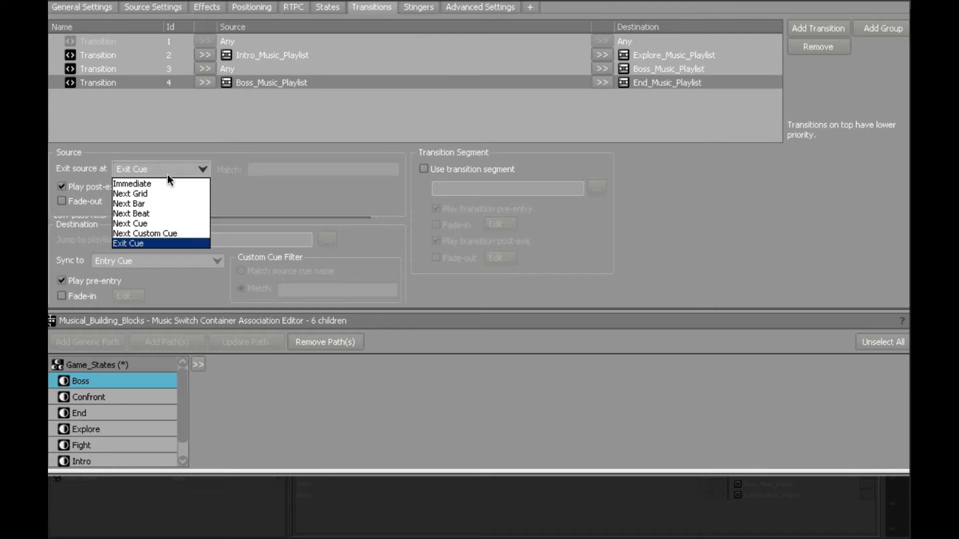
click(162, 215)
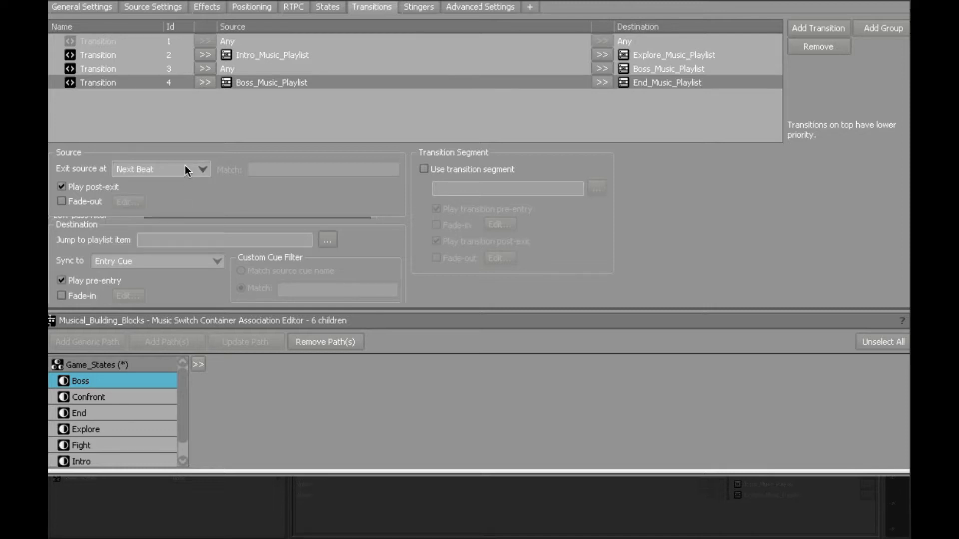
click(84, 188)
Give the Boss-to-End transition a source fade-out with time 1, offset 1 and a gently convex curve, and disable playing the destination's pre-entry
click(61, 202)
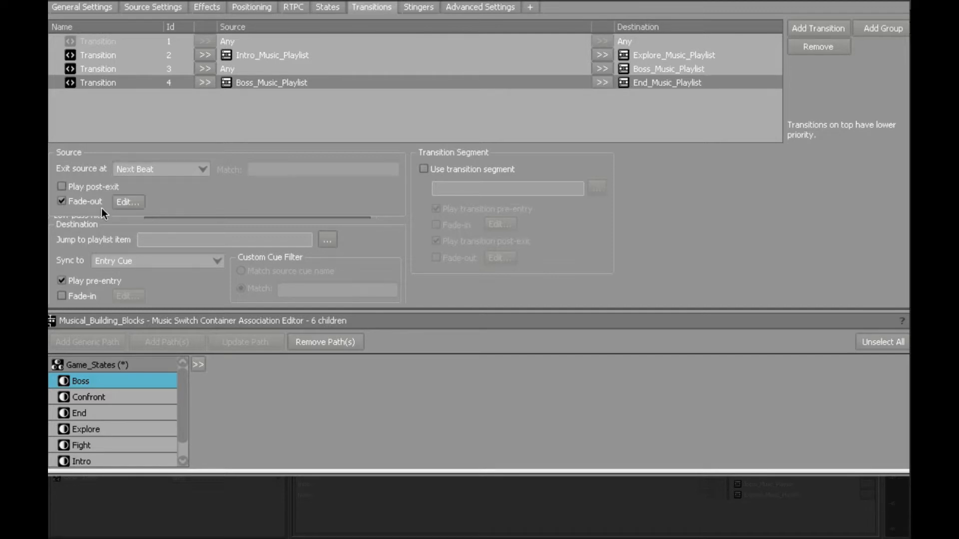
click(127, 202)
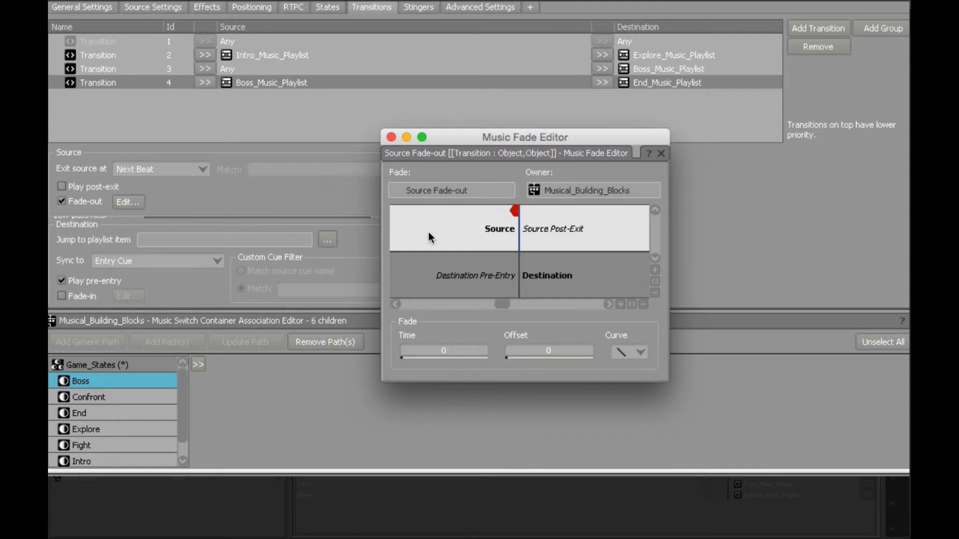
click(449, 346)
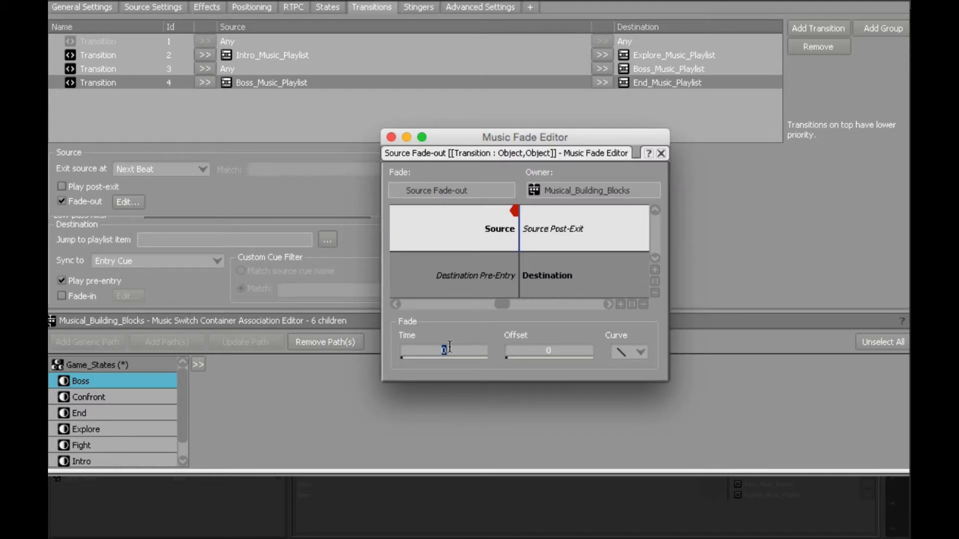
text(1)
click(574, 352)
text(1)
click(642, 351)
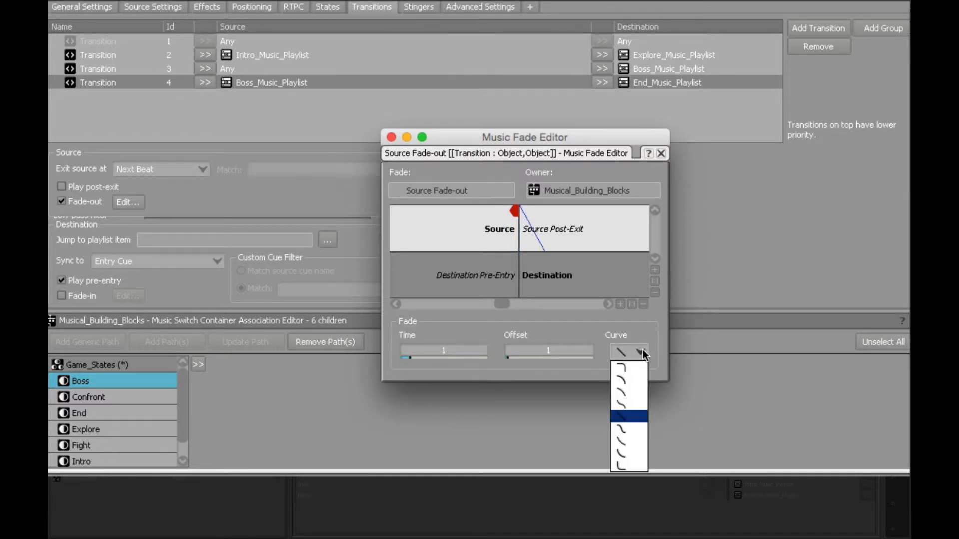
click(636, 392)
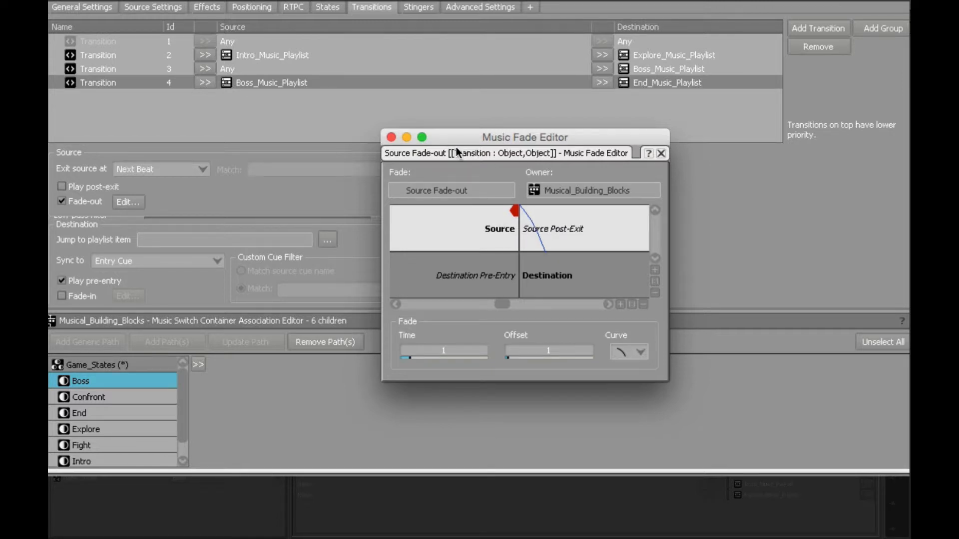
click(391, 137)
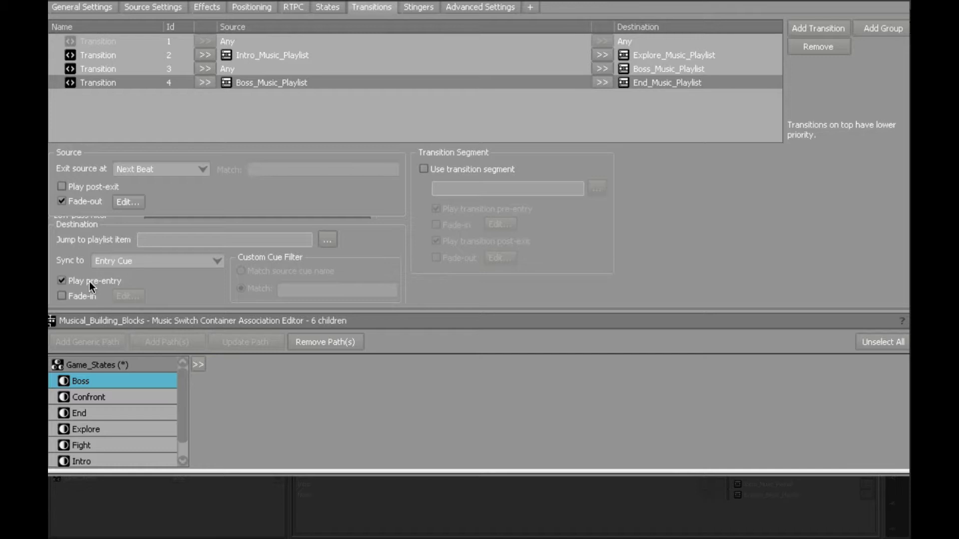
click(62, 281)
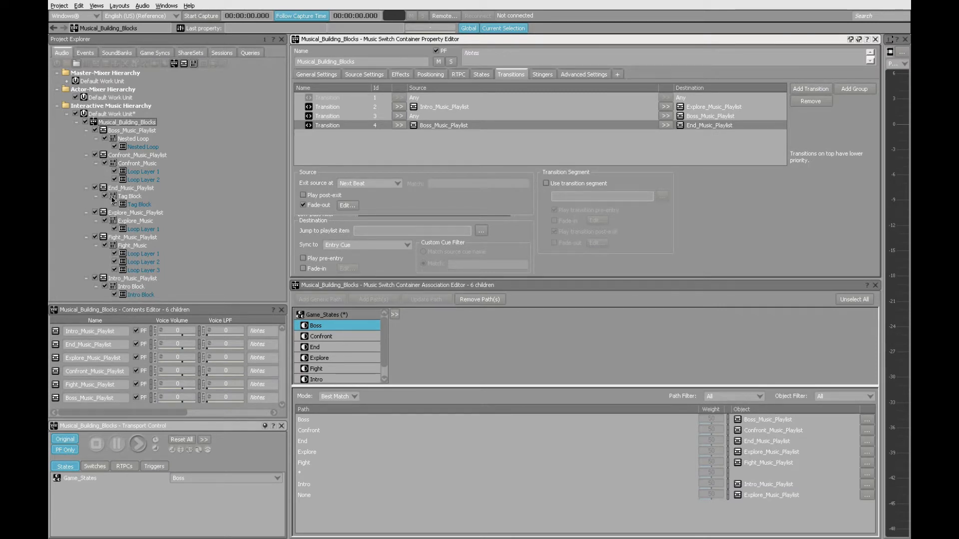
Audition the Tag Block segment of End_Music_Playlist on its own
click(113, 197)
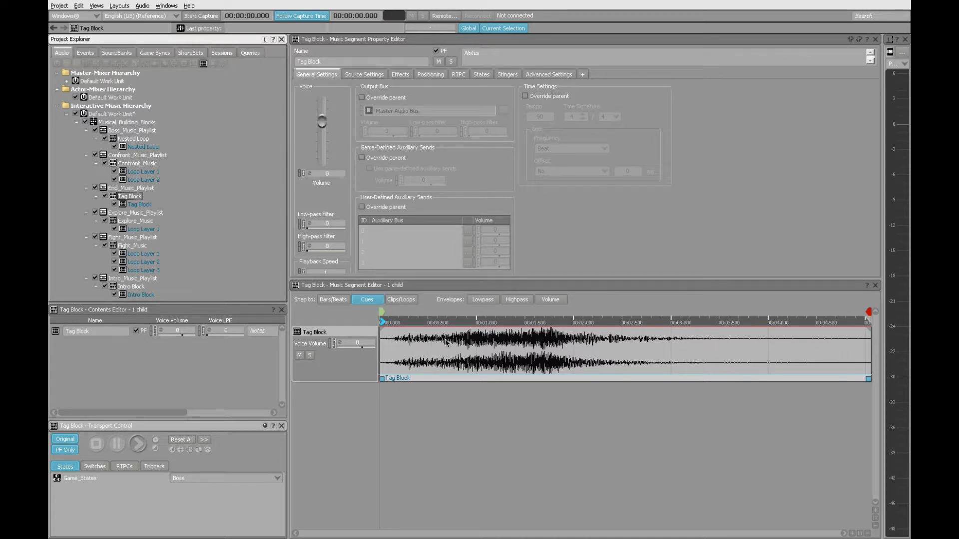
click(138, 444)
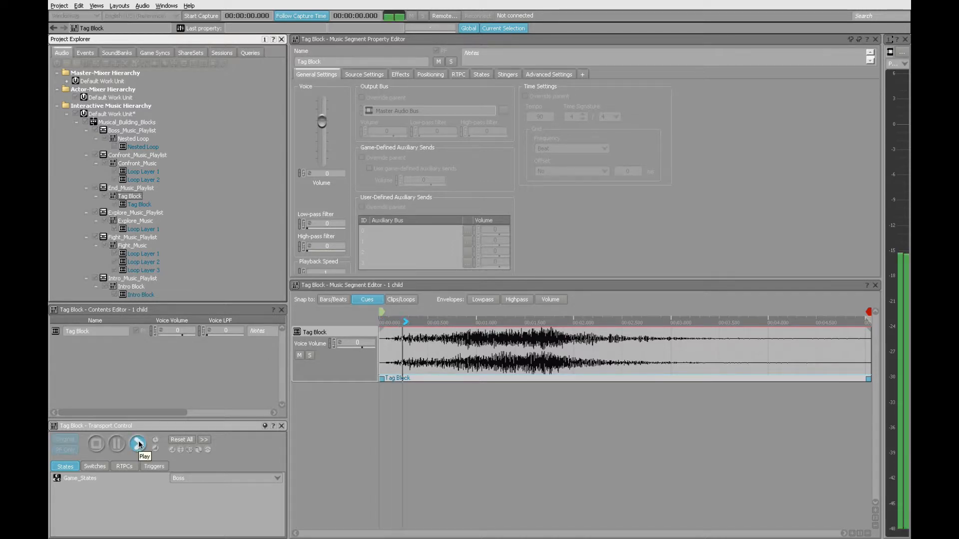
Stop the Tag Block audition, and play Musical_Building_Blocks from the Boss state, switching Game_States to End during playback
click(97, 444)
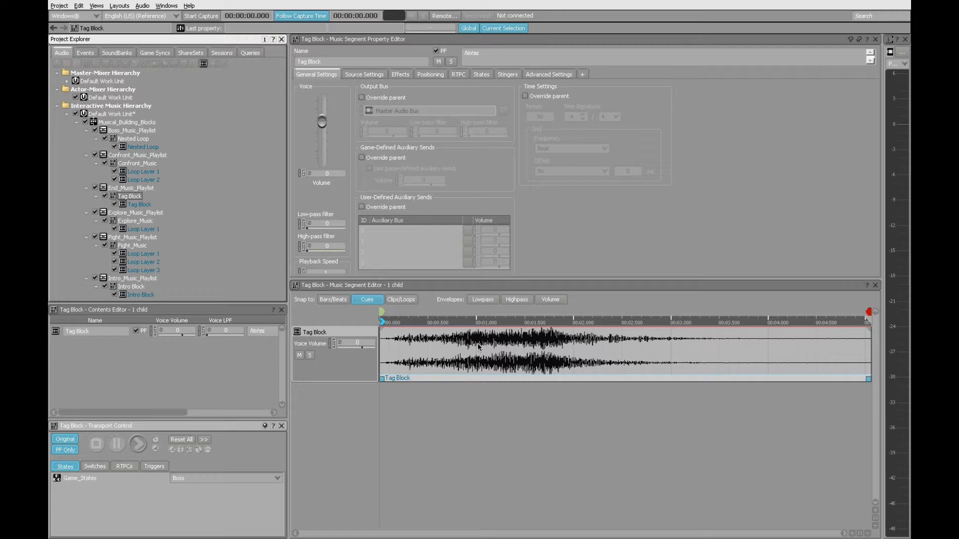
click(94, 124)
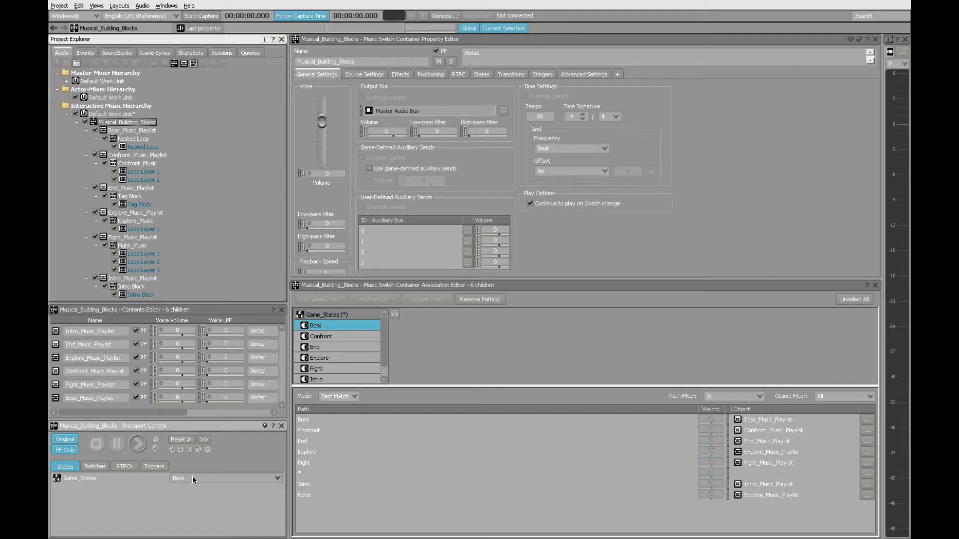
click(137, 444)
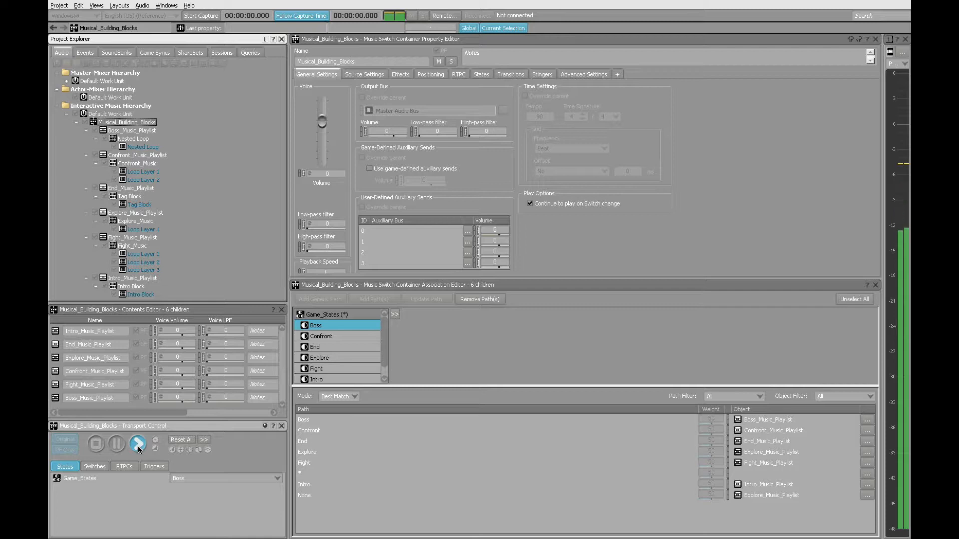
click(190, 478)
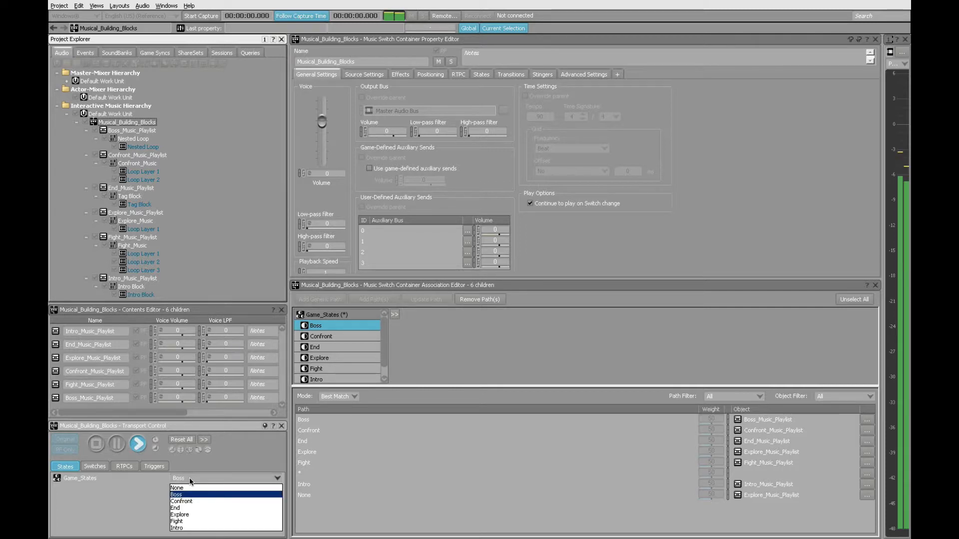
click(194, 508)
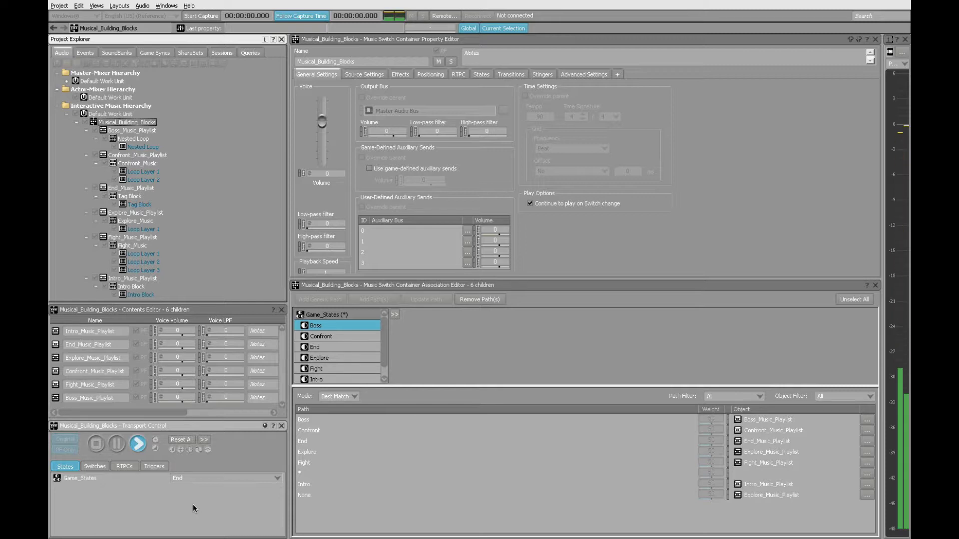
Audition the Boss-to-End change of Musical_Building_Blocks two more times by returning Game_States to Boss and switching to End, and stop playback
click(203, 480)
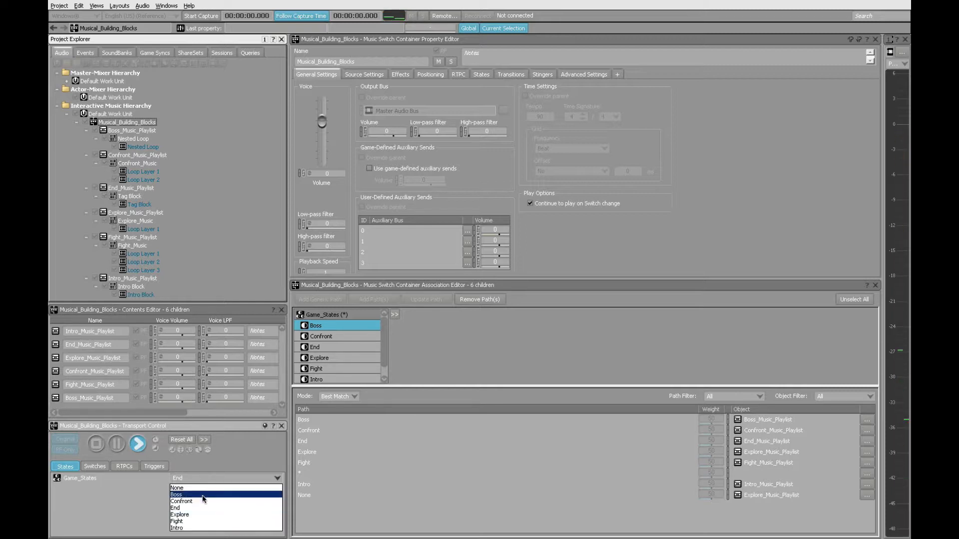
click(201, 494)
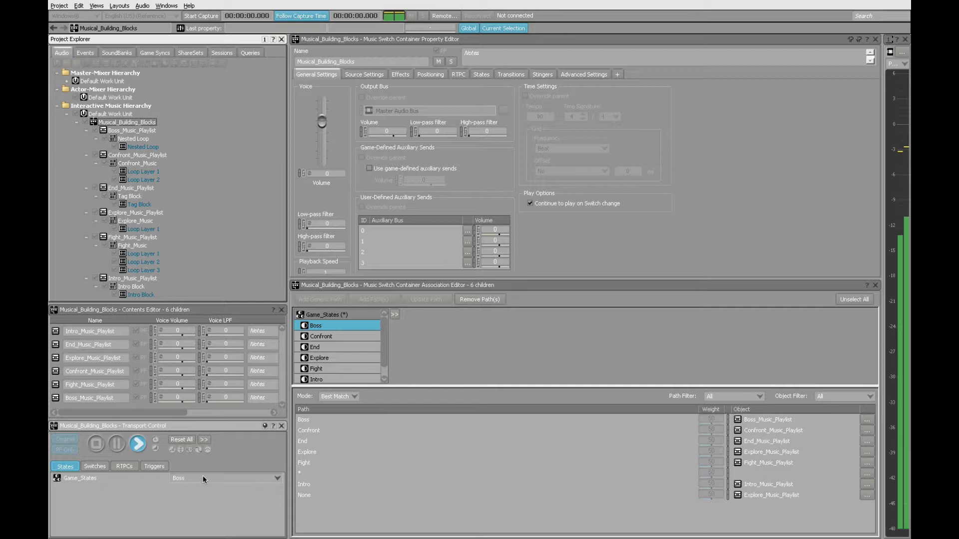
click(203, 480)
click(204, 507)
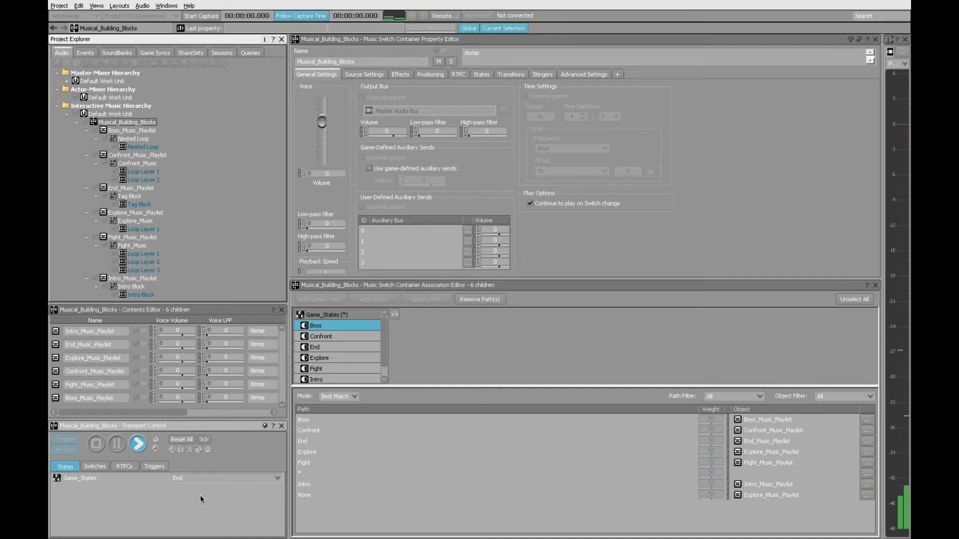
click(188, 478)
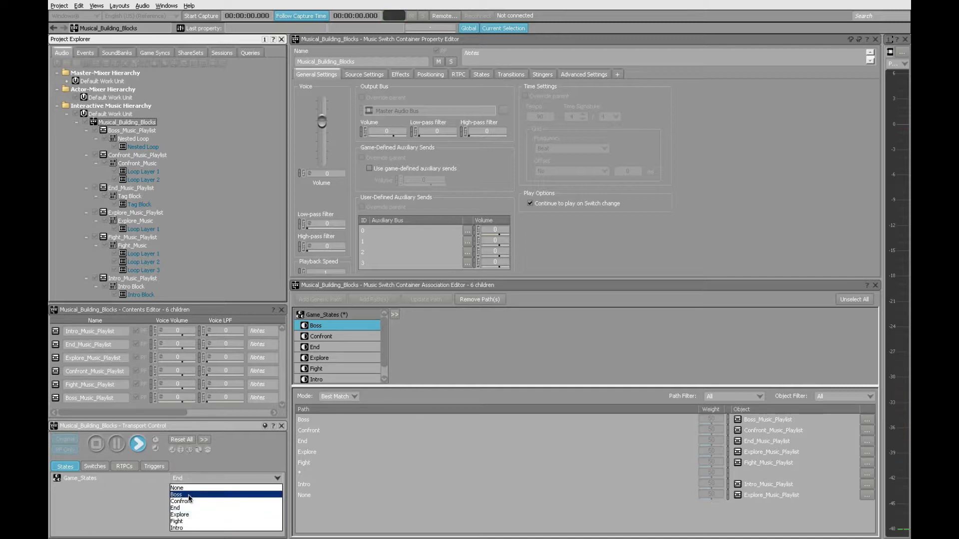
click(189, 496)
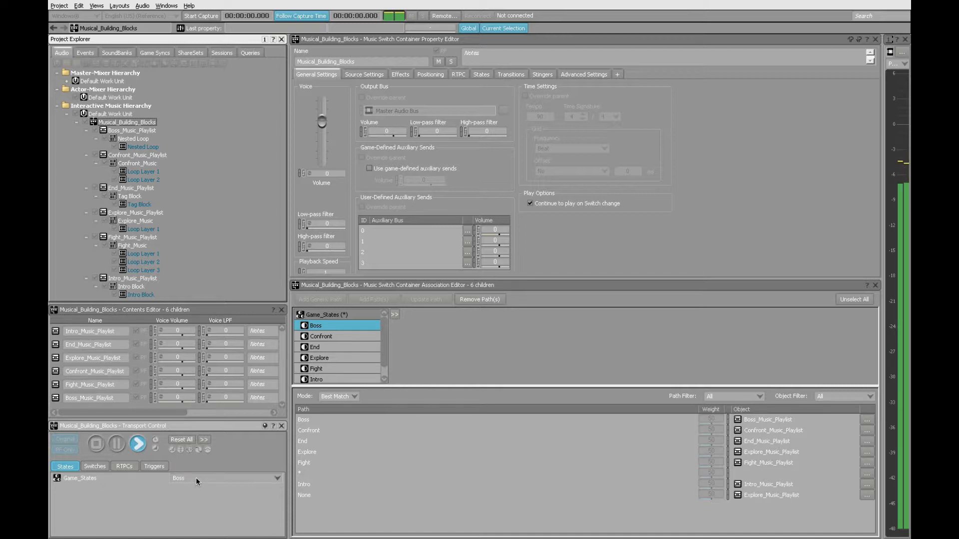
click(195, 477)
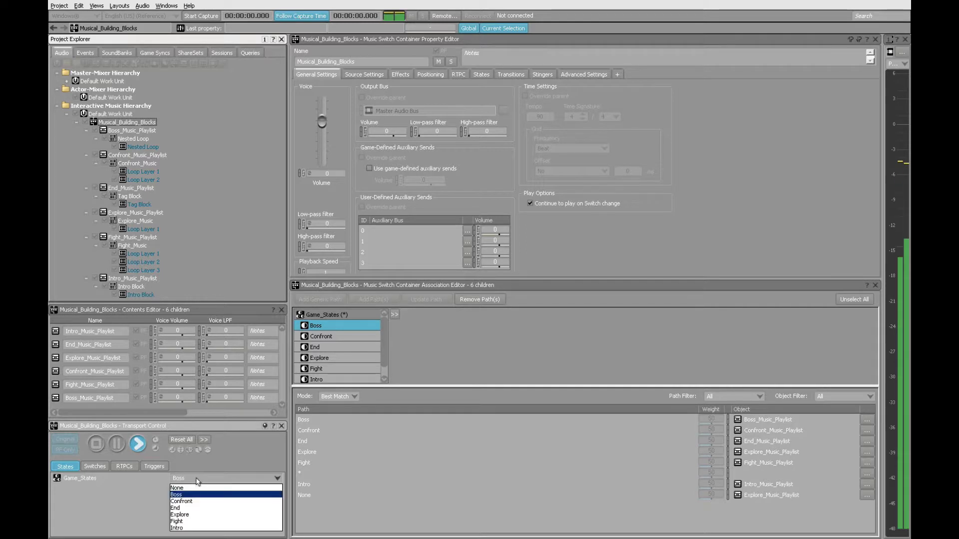
click(200, 508)
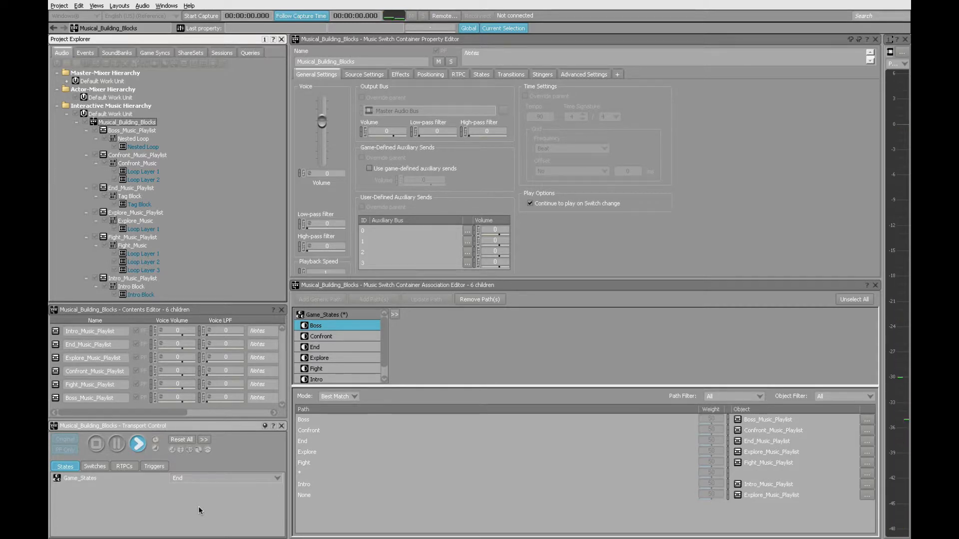
click(97, 444)
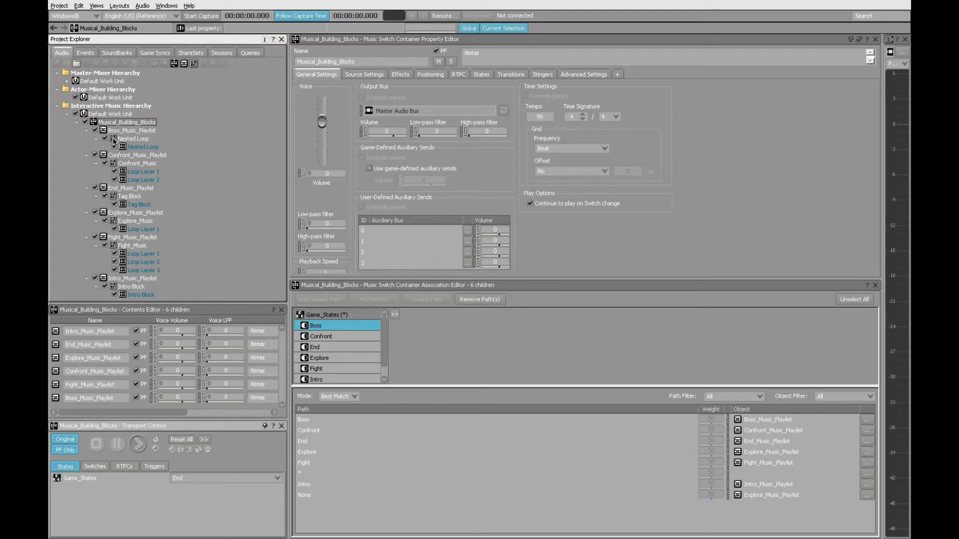
Set the voice volume of the Nested Loop track in Boss_Music_Playlist to -3
click(114, 139)
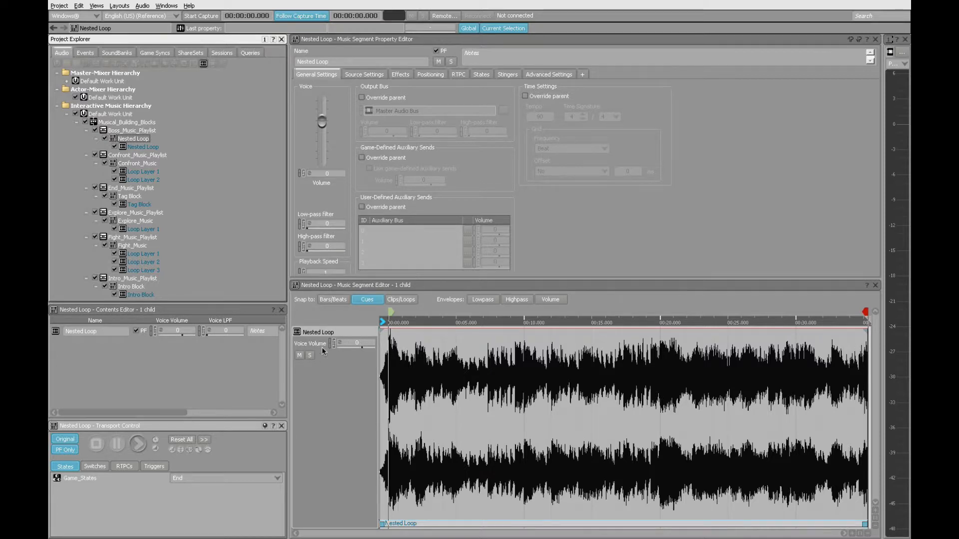
click(365, 343)
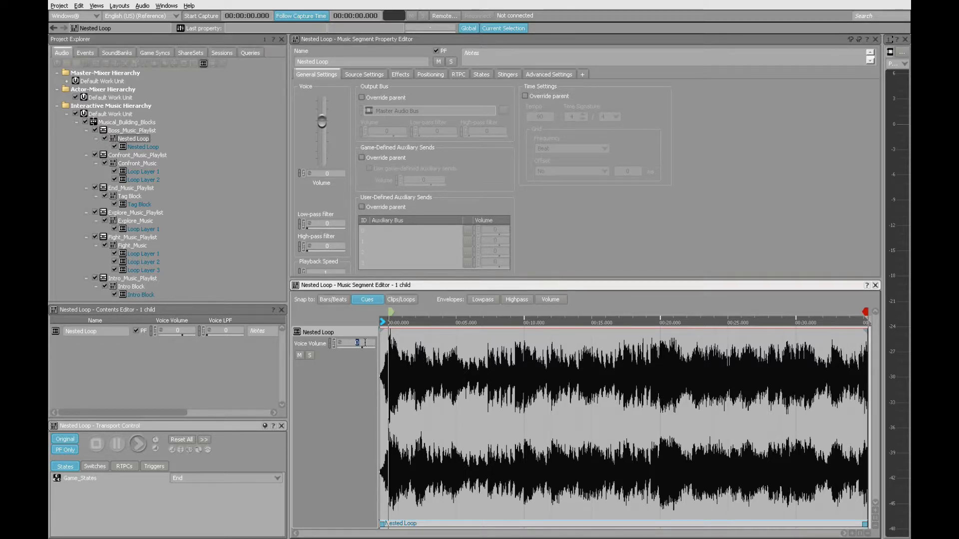
text(-3)
key(Return)
click(400, 346)
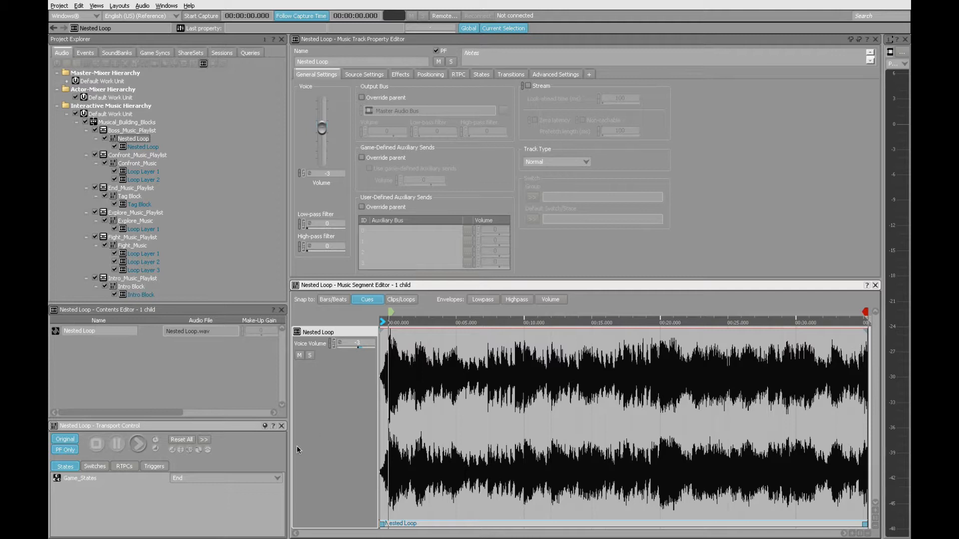
Set Game_States to Confront and briefly audition the Nested Loop segment on its own
click(202, 480)
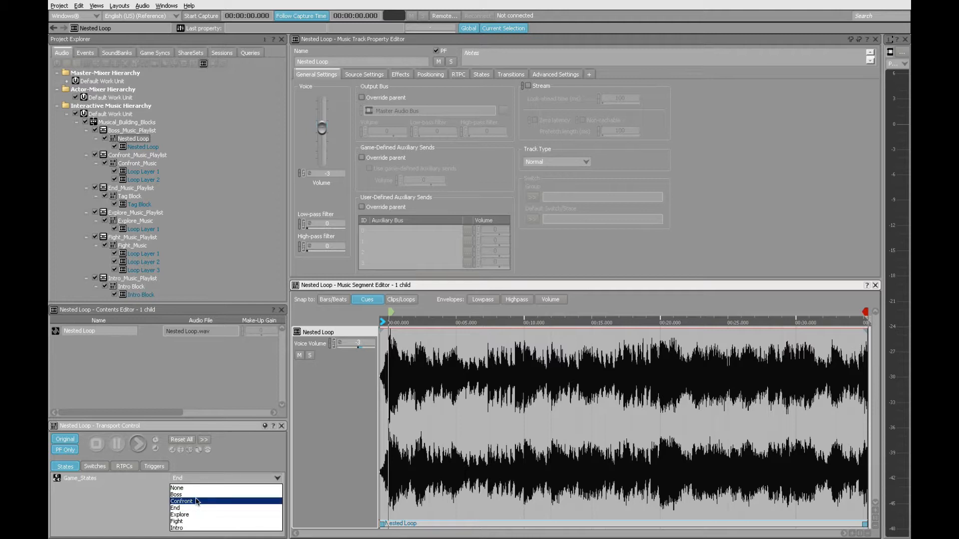
click(195, 500)
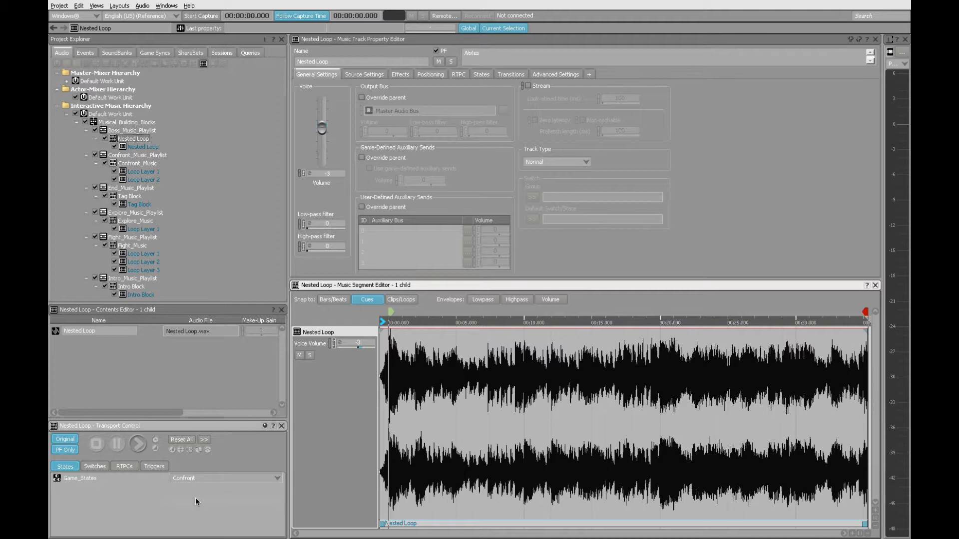
click(138, 444)
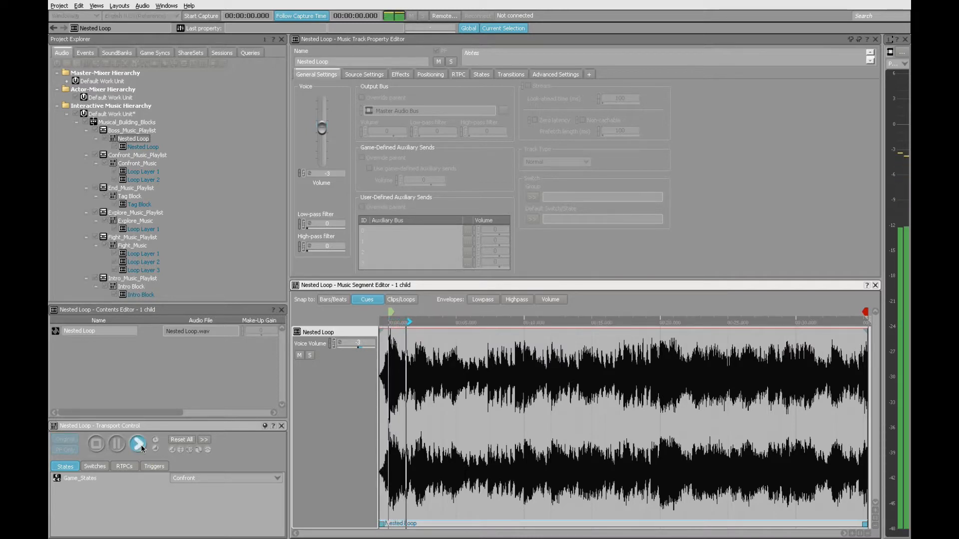
click(102, 443)
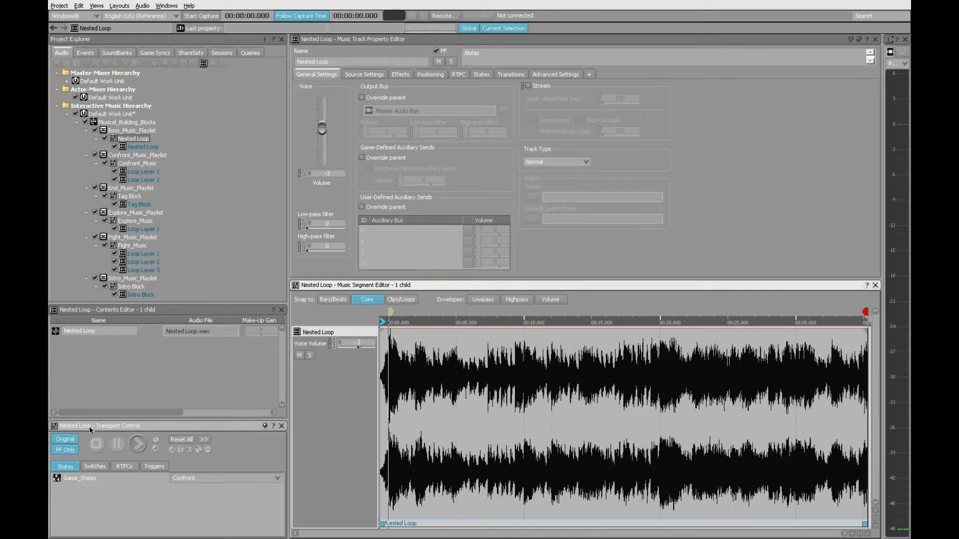
Audition Musical_Building_Blocks from Confront through Boss to End by changing Game_States during playback, and stop it
click(95, 122)
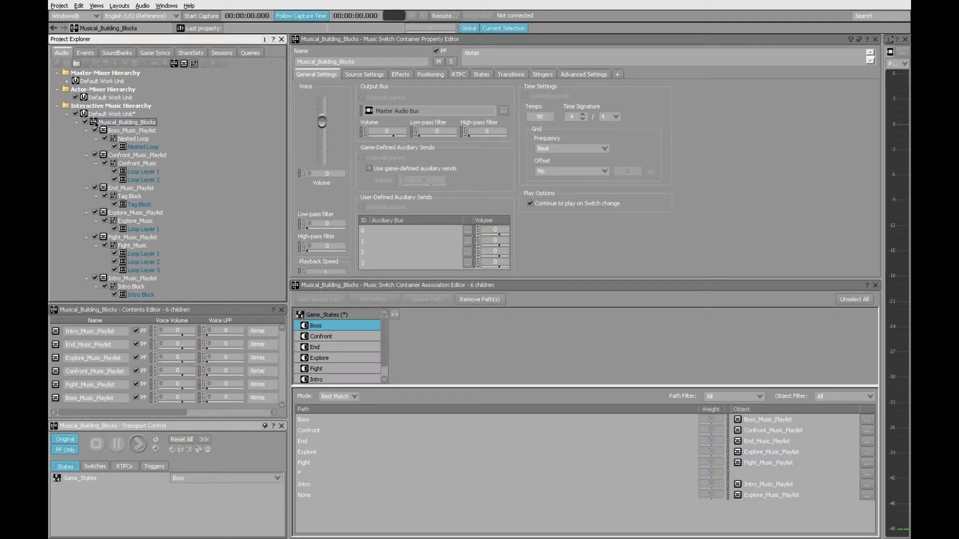
click(187, 478)
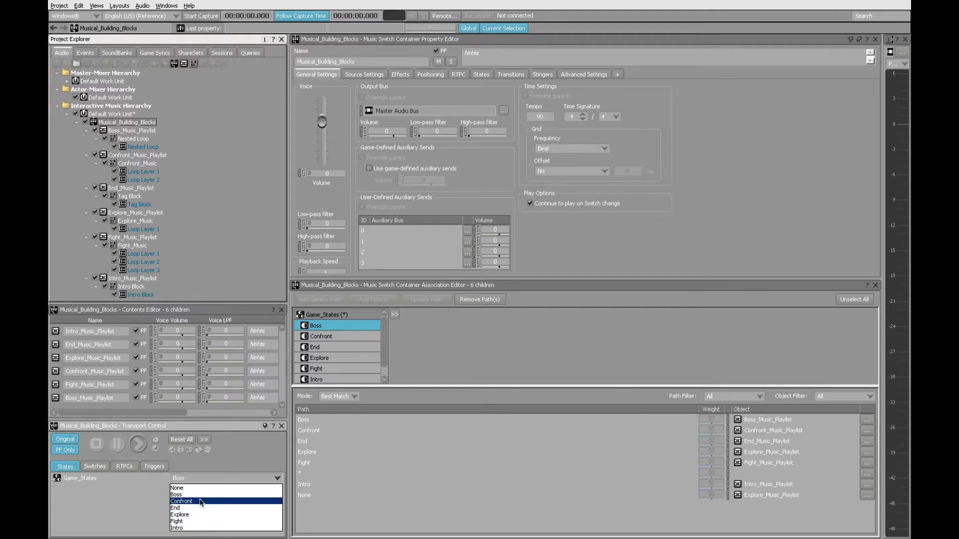
click(201, 501)
click(141, 442)
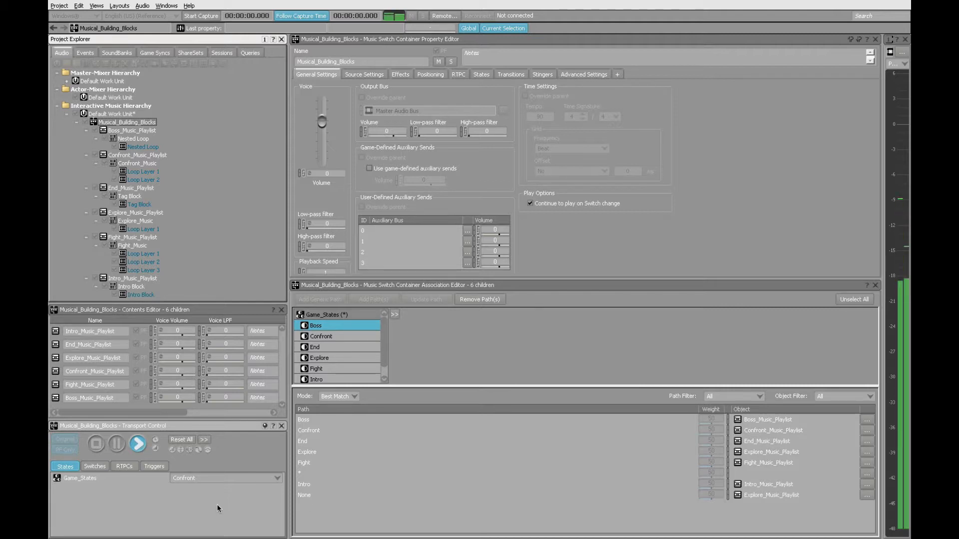
click(223, 479)
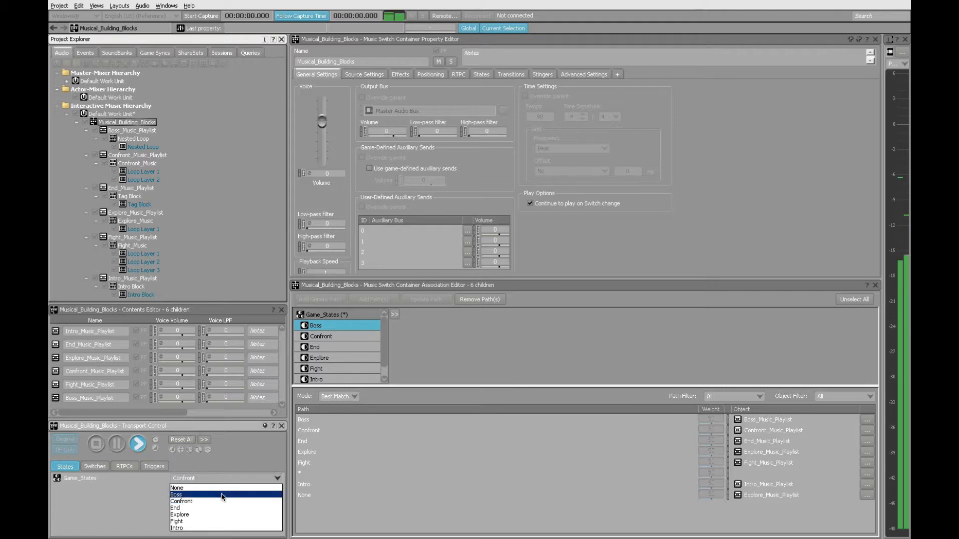
click(222, 495)
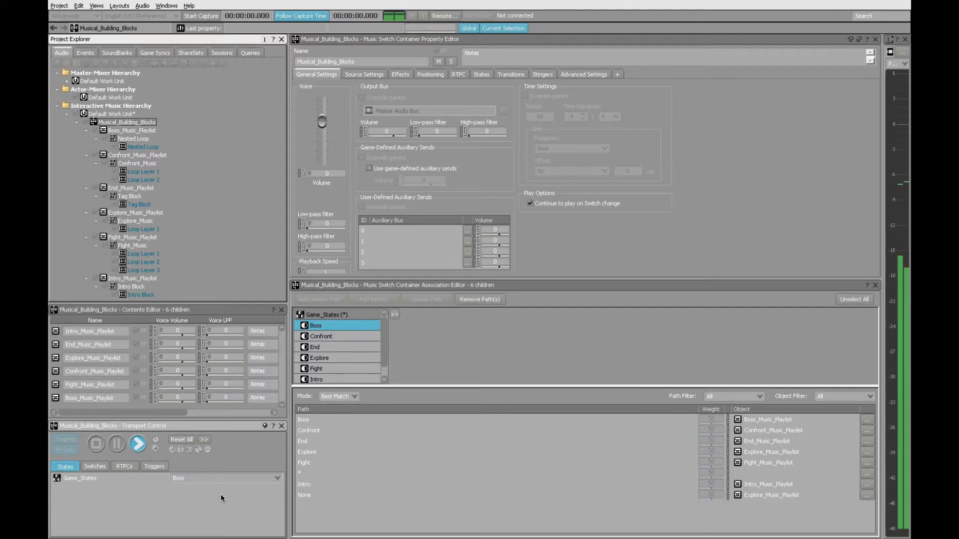
click(224, 480)
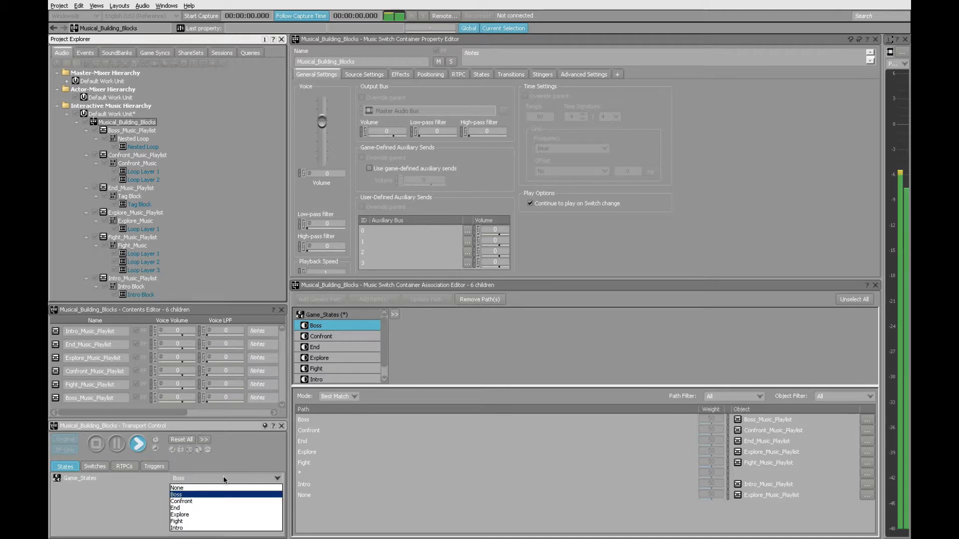
click(220, 508)
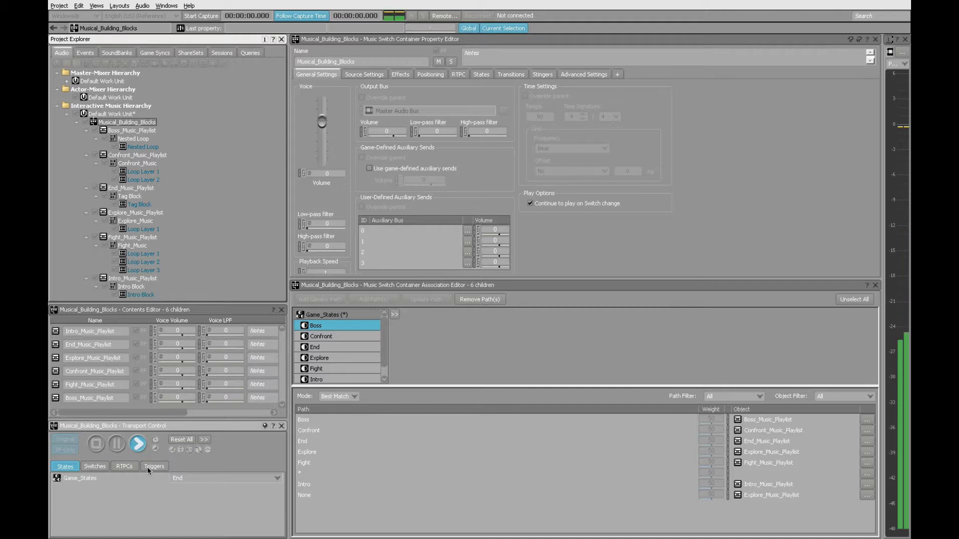
click(96, 448)
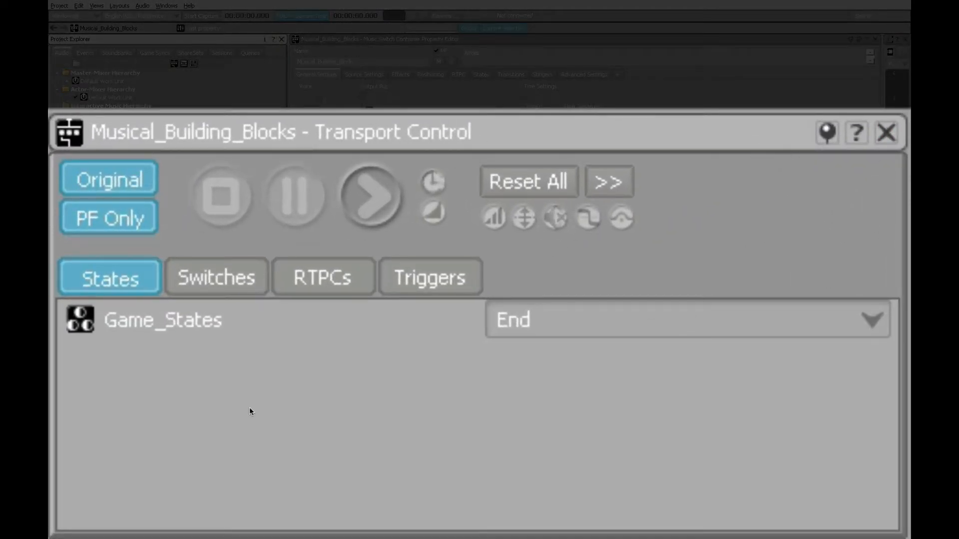
Pin the Transport Control to Musical_Building_Blocks and briefly audition it with Game_States set to None
click(828, 132)
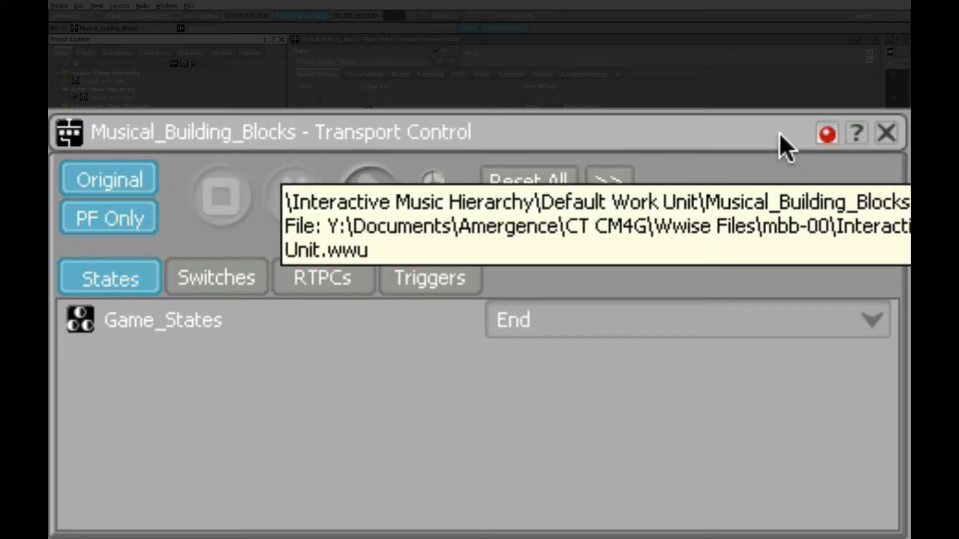
click(569, 325)
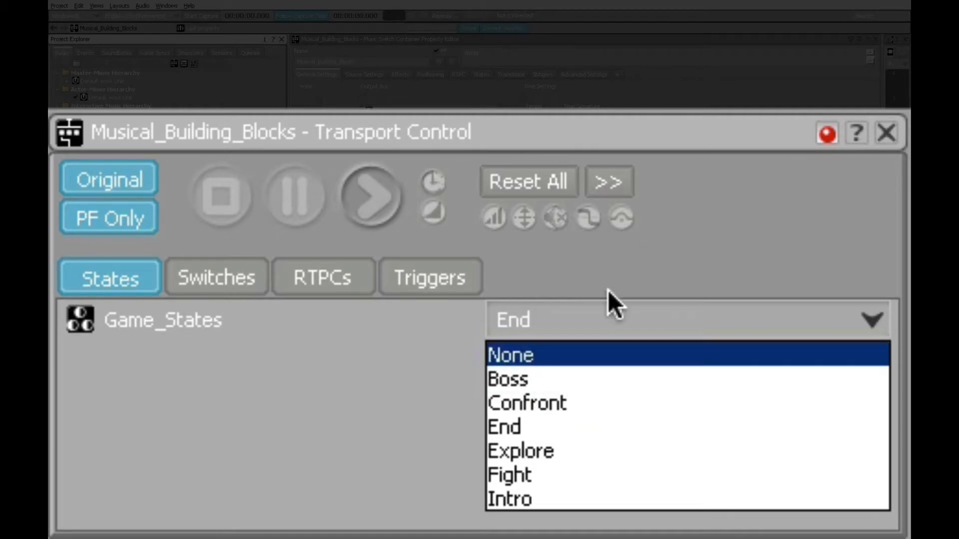
click(564, 356)
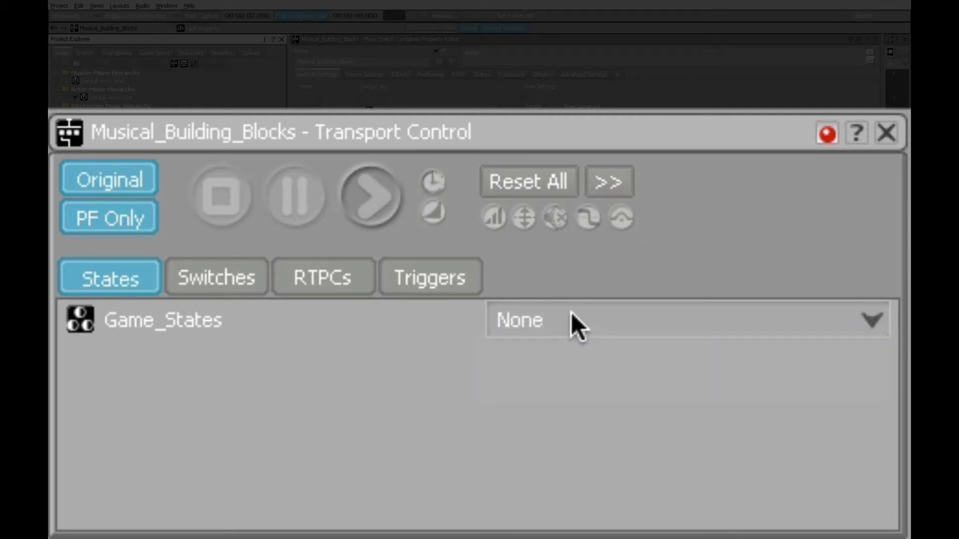
click(369, 196)
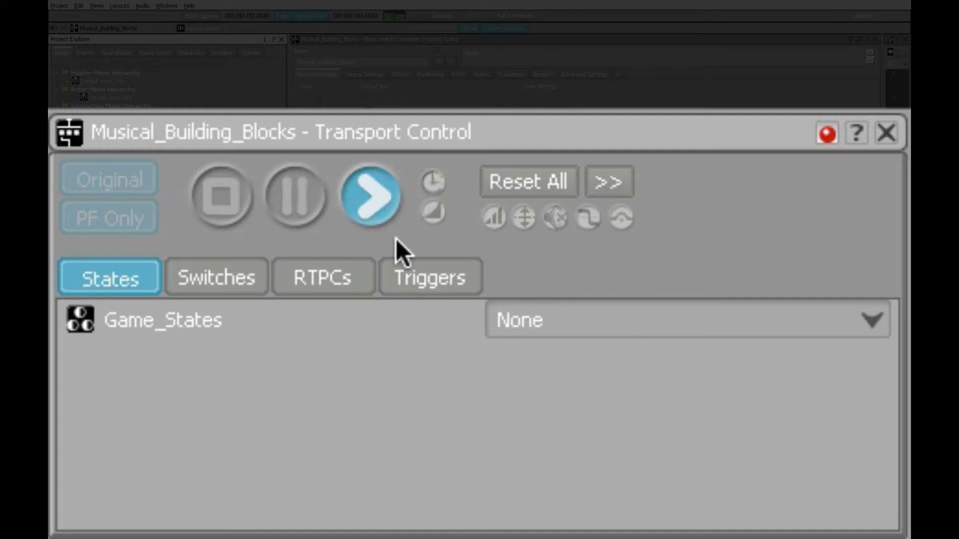
click(224, 196)
Set Game_States to Intro and start playing Musical_Building_Blocks
click(628, 315)
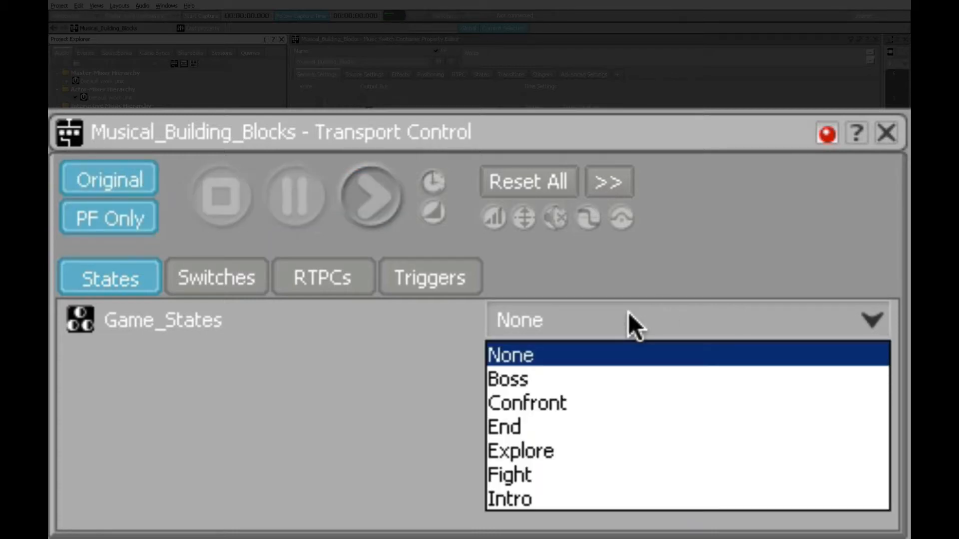
click(624, 494)
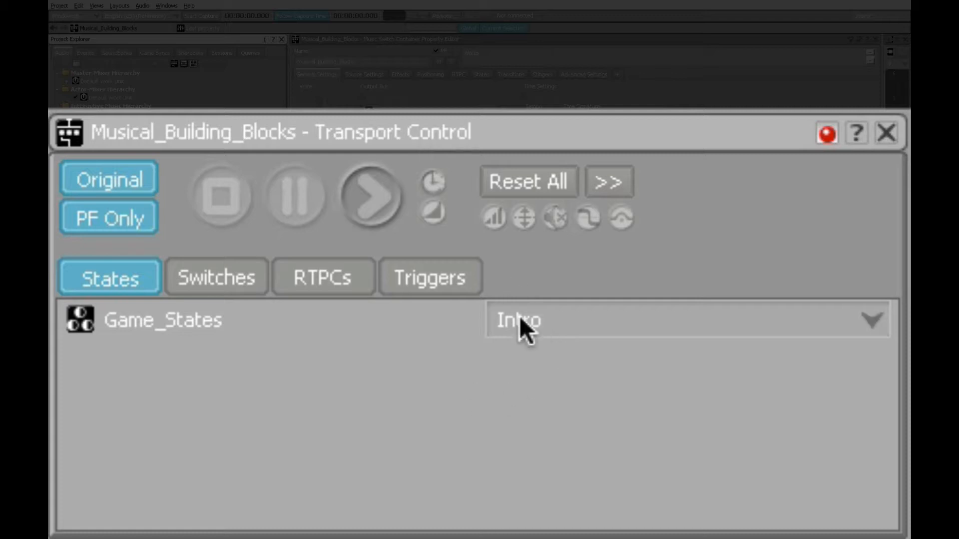
click(383, 202)
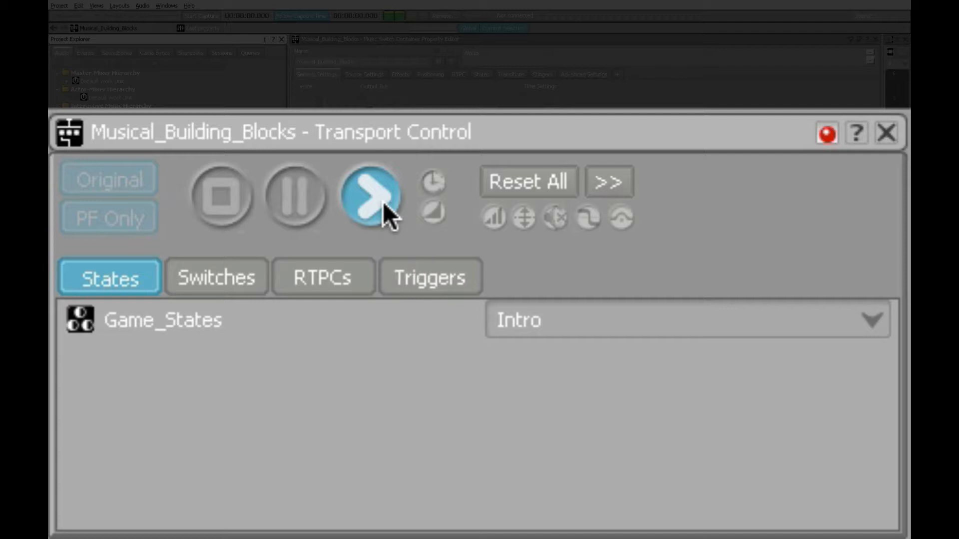
During playback, audition the rising intensity by switching Game_States from Intro through Explore and Confront to Fight
click(625, 319)
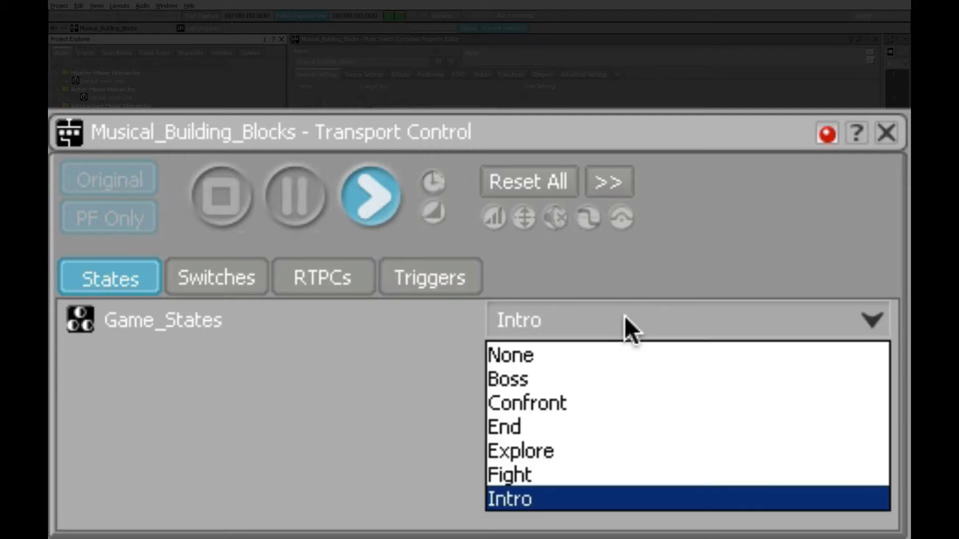
click(619, 448)
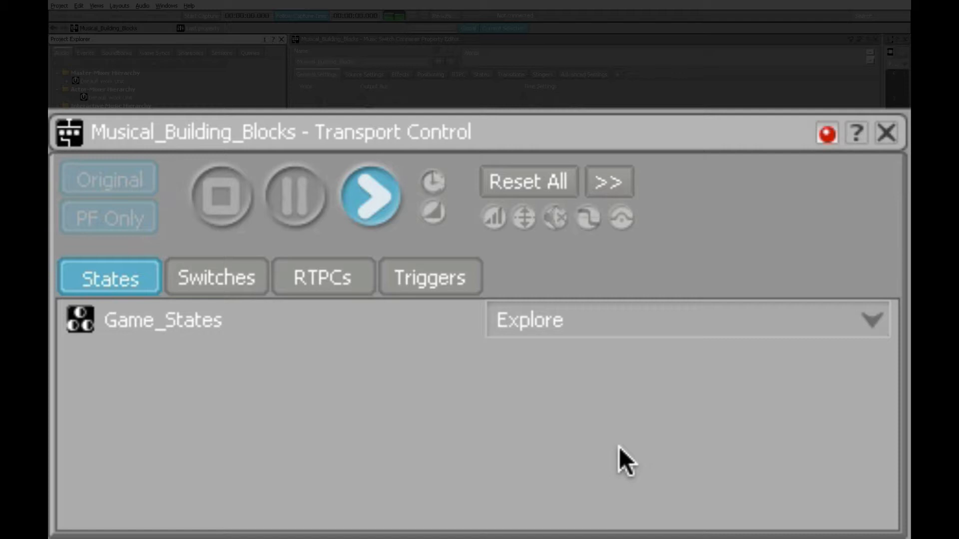
click(678, 324)
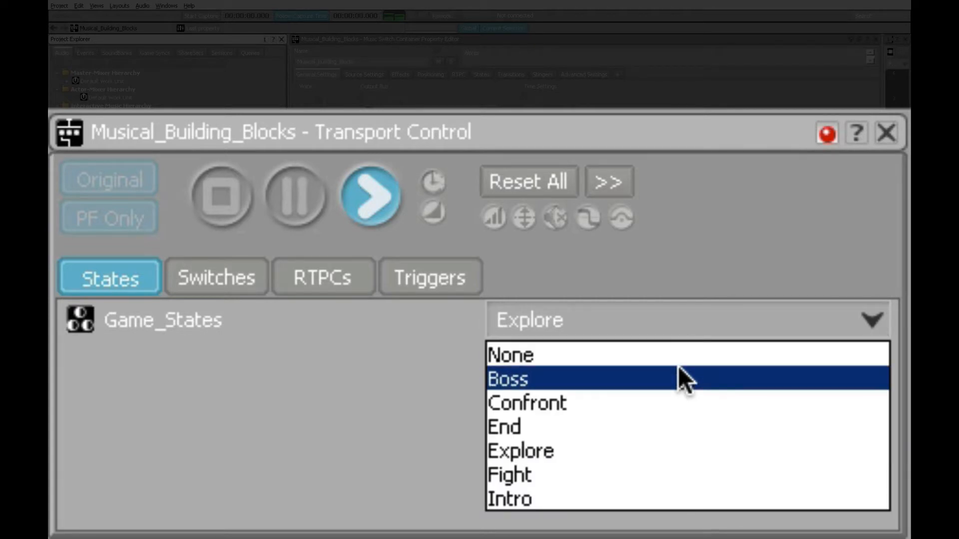
click(674, 402)
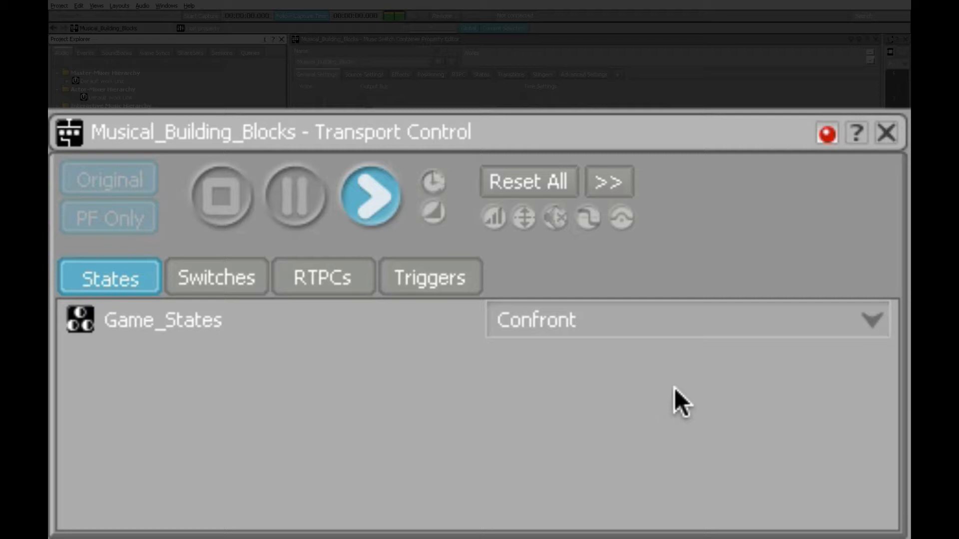
click(594, 319)
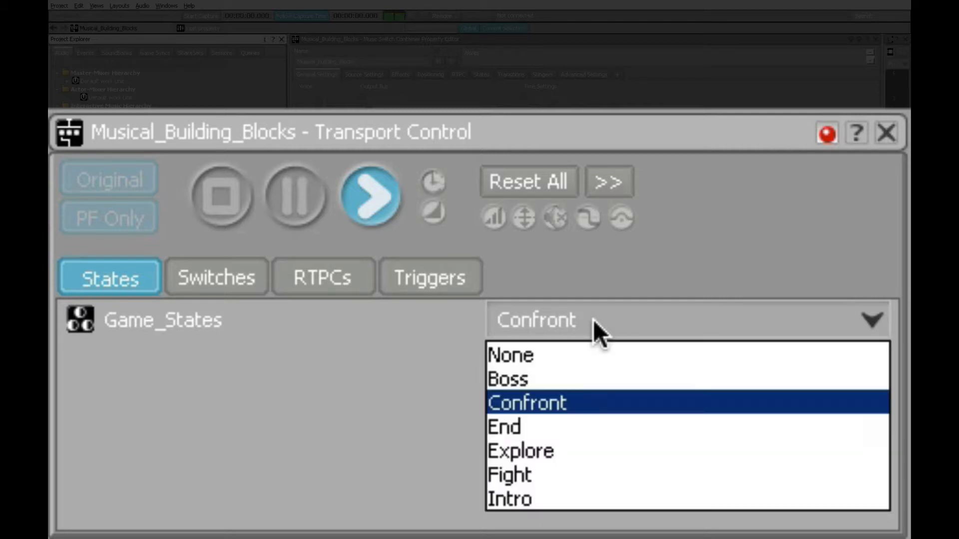
click(601, 469)
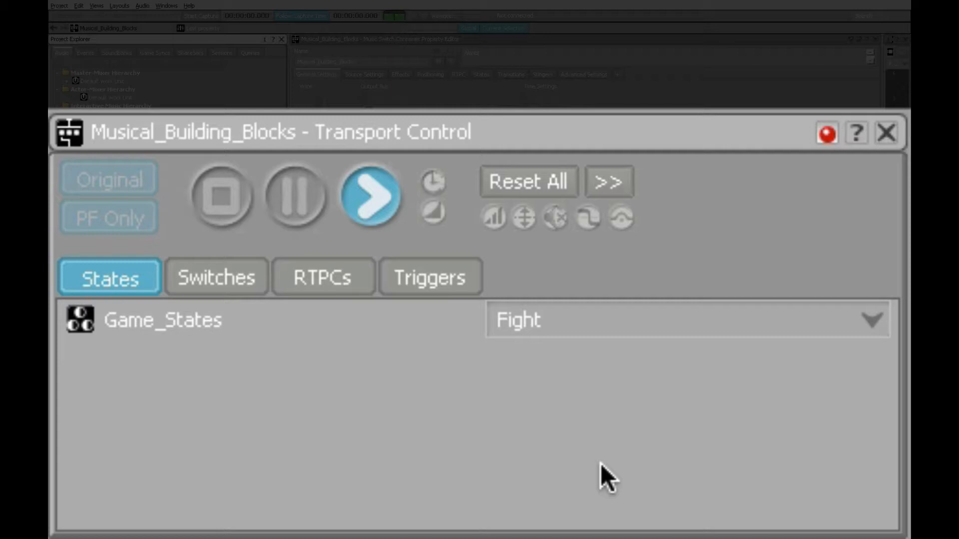
Audition the de-escalation by switching Game_States from Fight back through Confront to Explore while the music plays
click(595, 318)
click(593, 399)
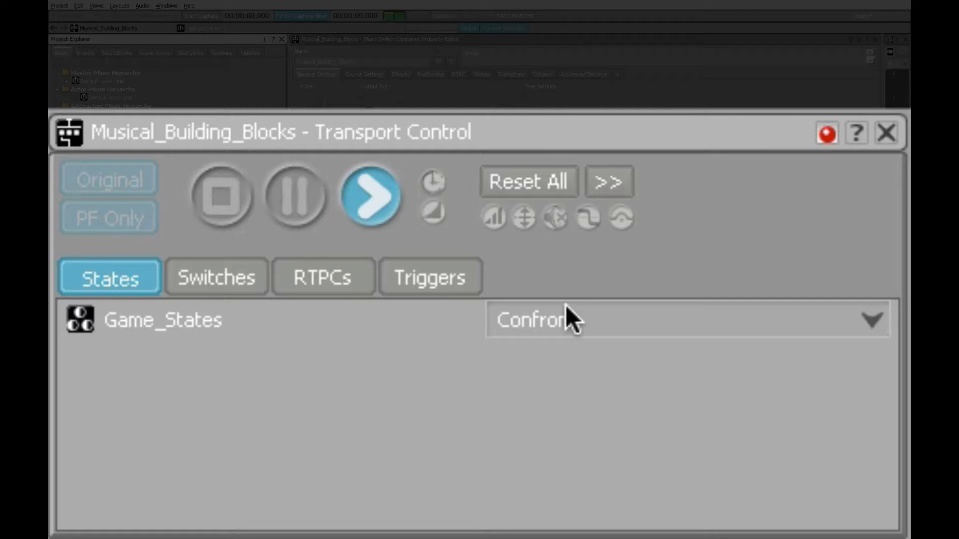
click(546, 322)
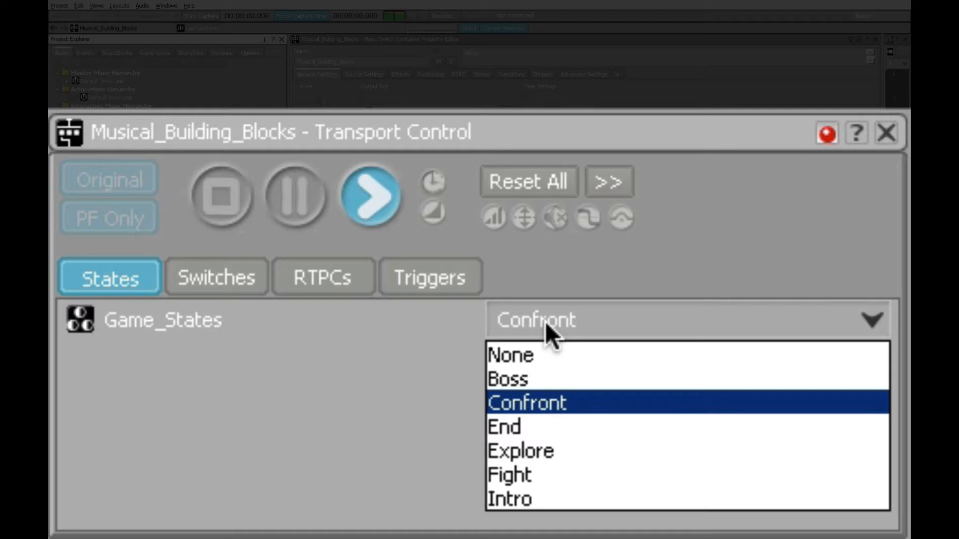
click(561, 451)
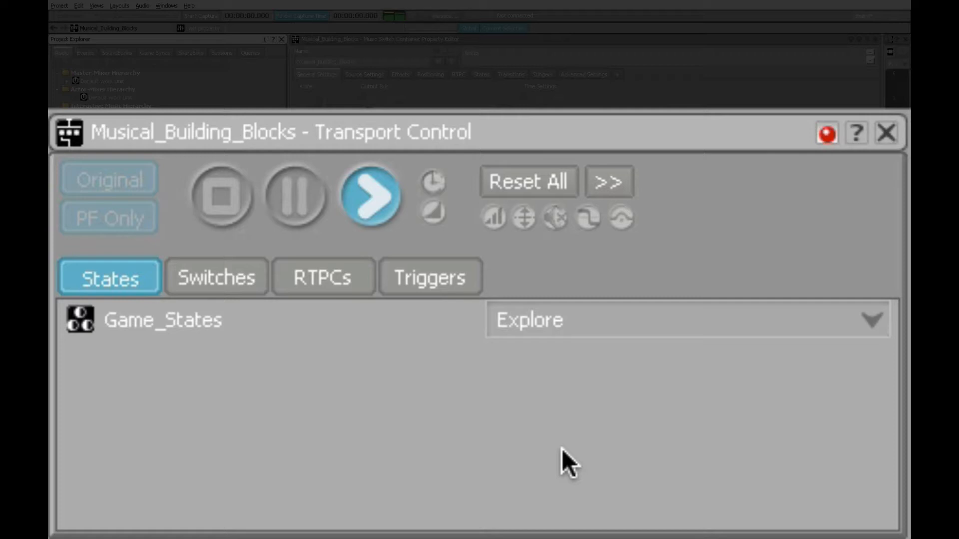
Audition the jump from Explore directly to Boss, followed by the End state, without stopping playback
click(560, 322)
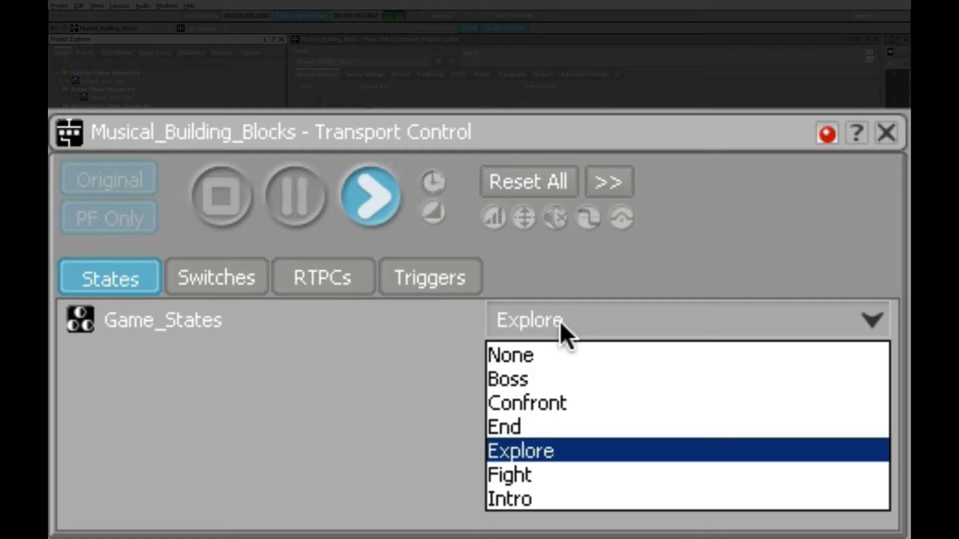
click(574, 380)
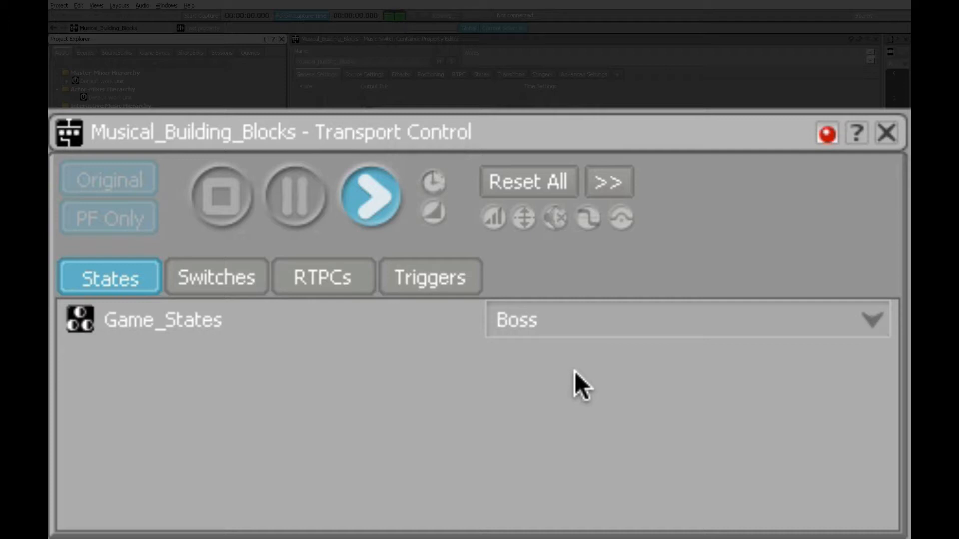
click(595, 319)
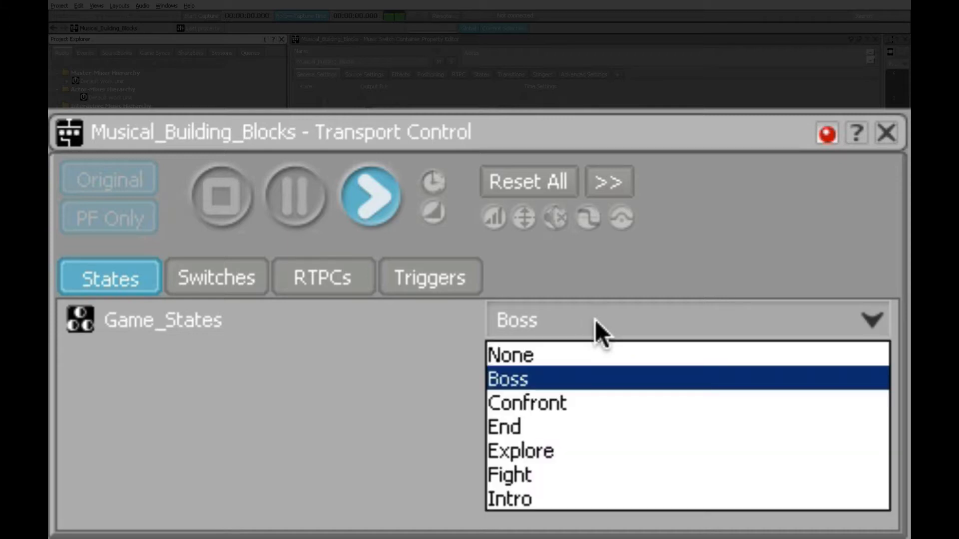
click(578, 428)
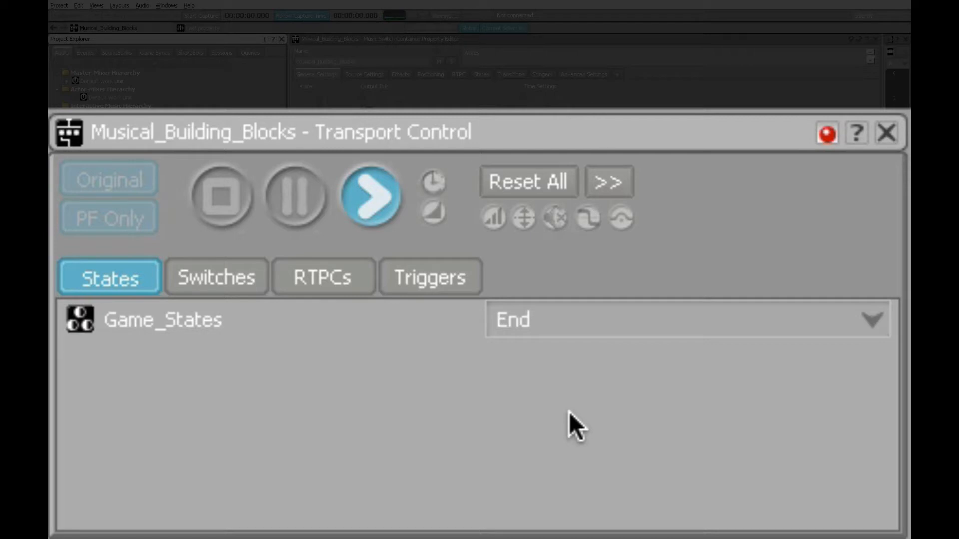
Restart the music by setting Game_States to Intro and audition the progression through Explore and Confront to Fight
click(628, 319)
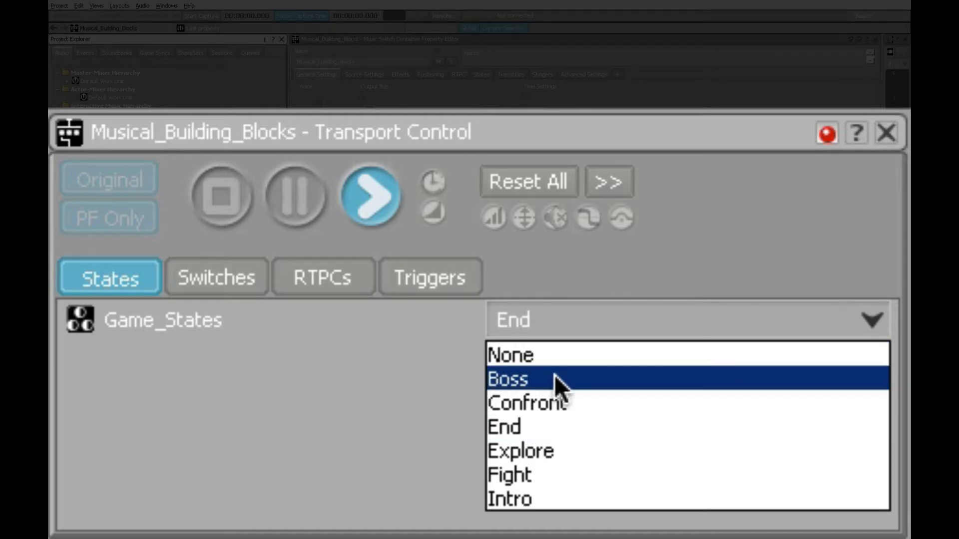
click(570, 500)
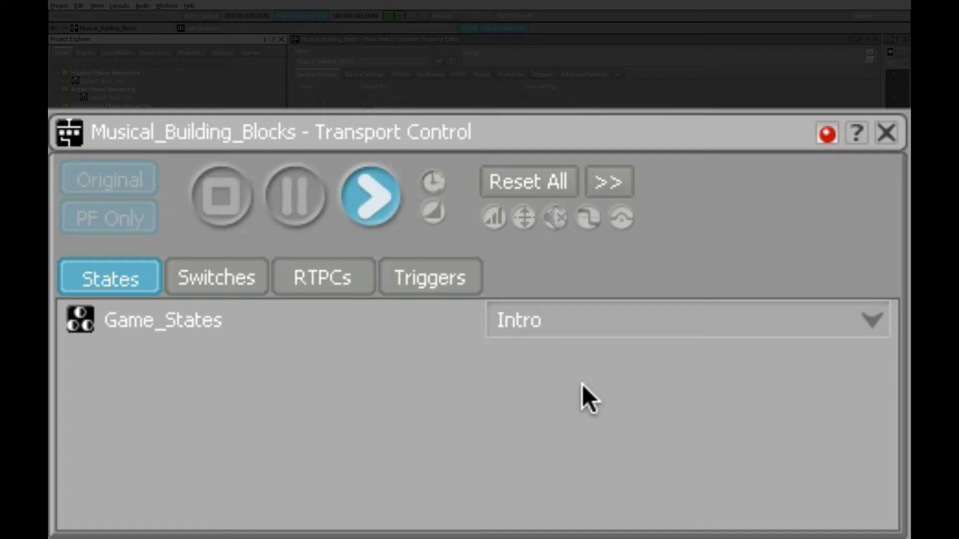
click(548, 319)
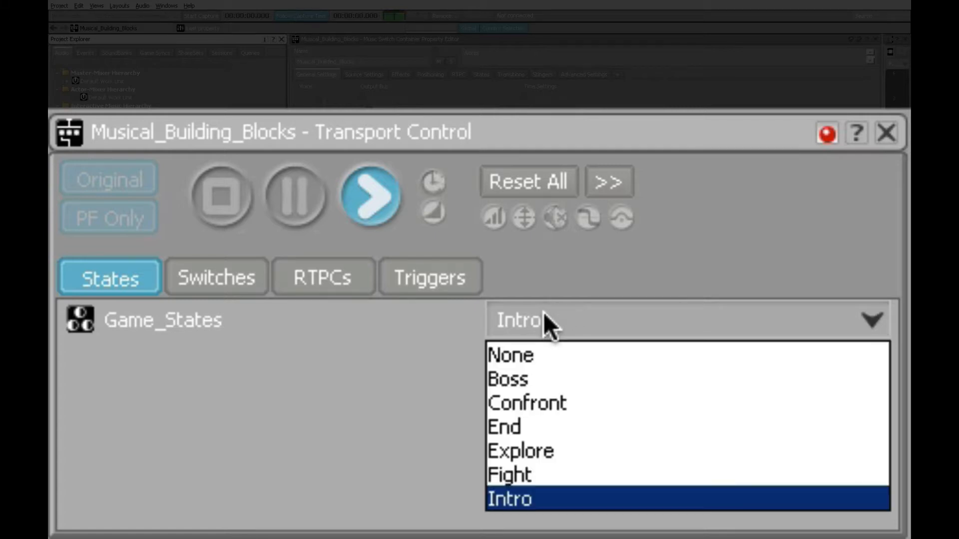
click(577, 452)
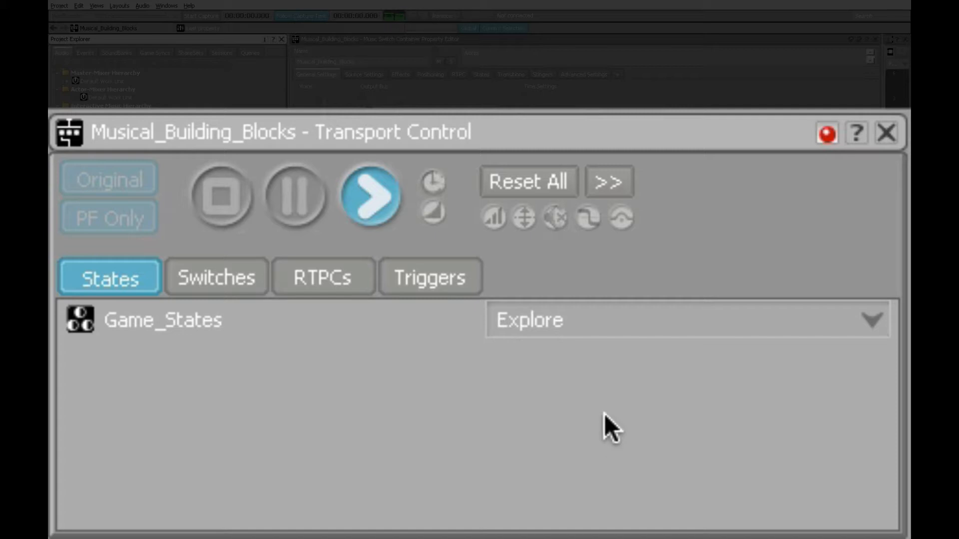
click(559, 322)
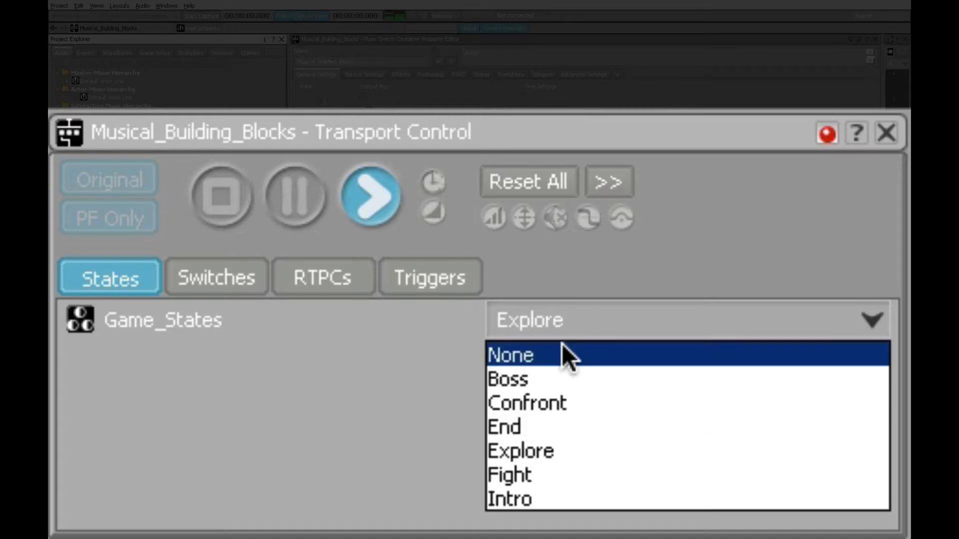
click(565, 403)
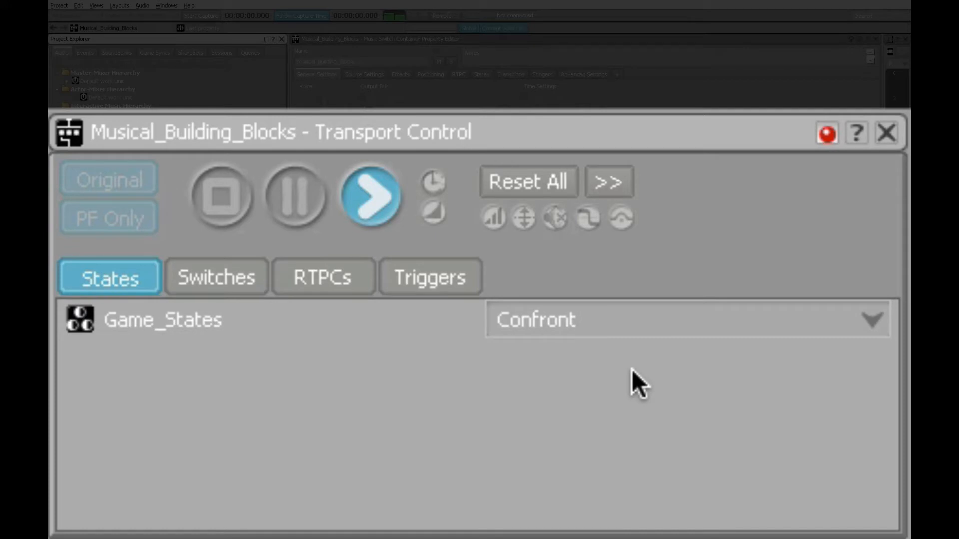
click(619, 320)
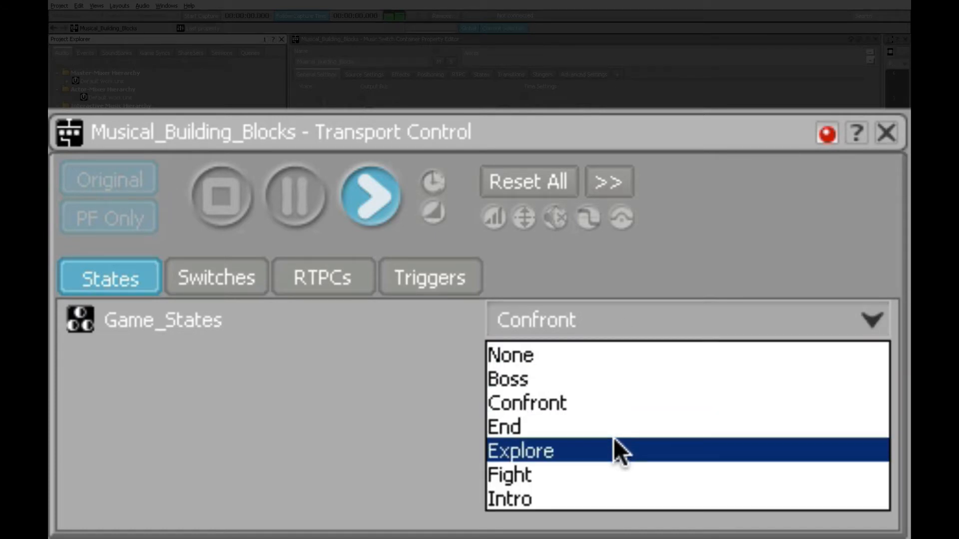
click(614, 465)
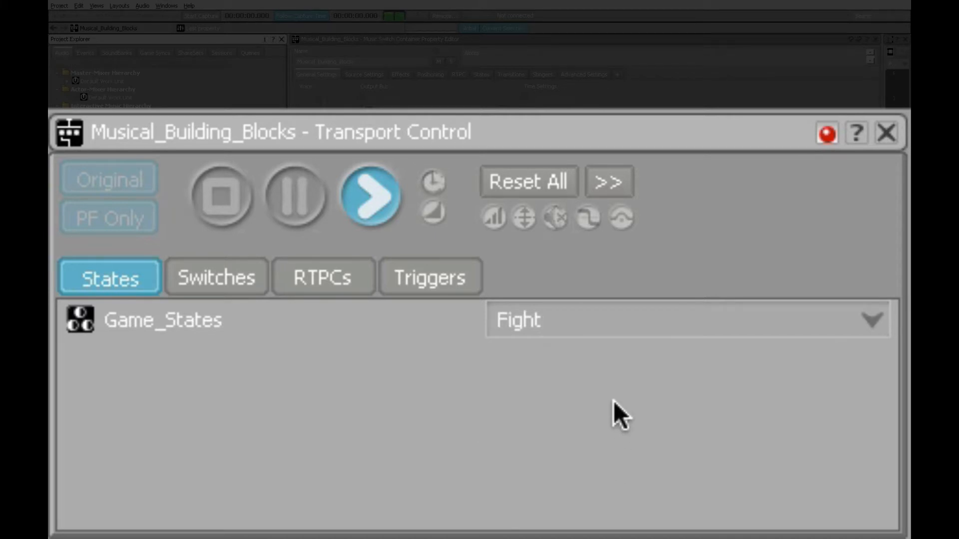
Audition the transition from Fight directly to Boss and finish the sequence with Game_States set to End
click(576, 320)
click(578, 372)
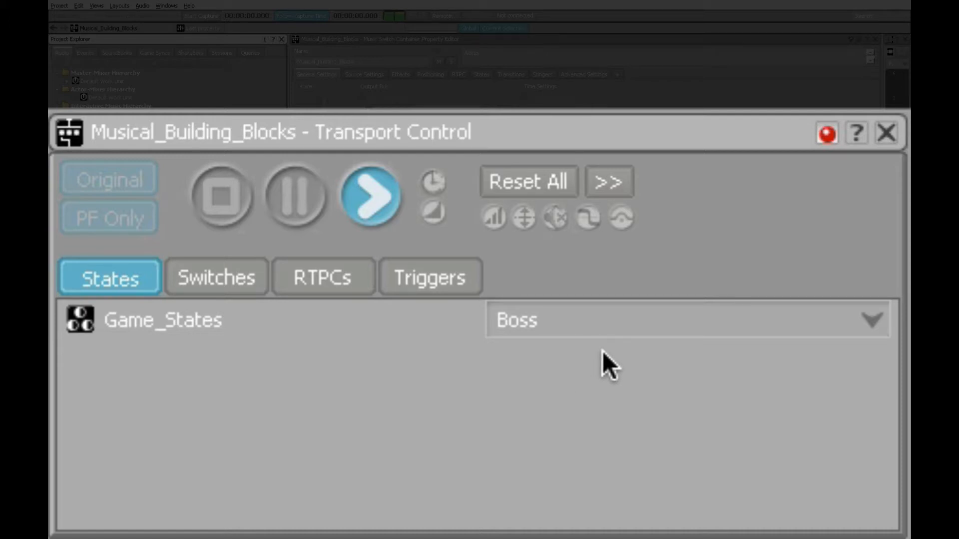
click(597, 312)
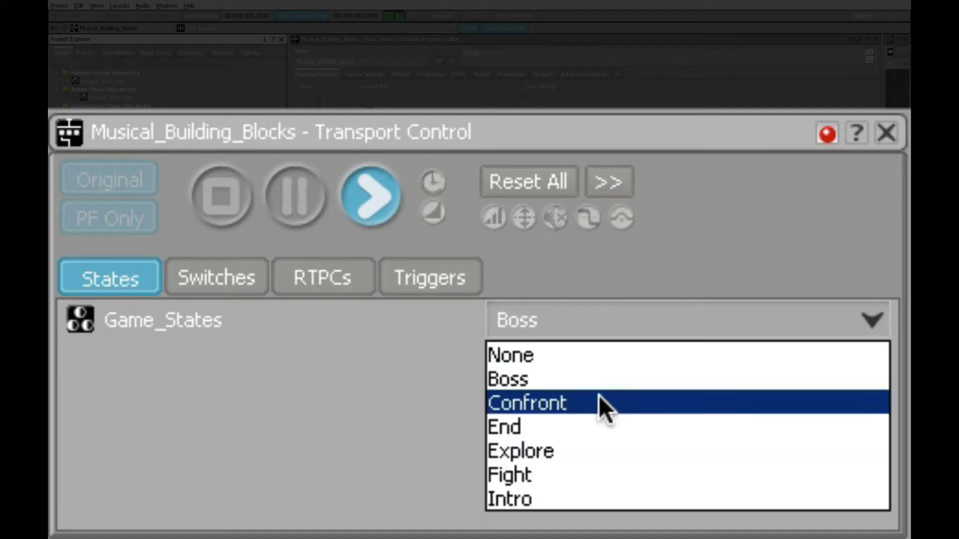
click(595, 426)
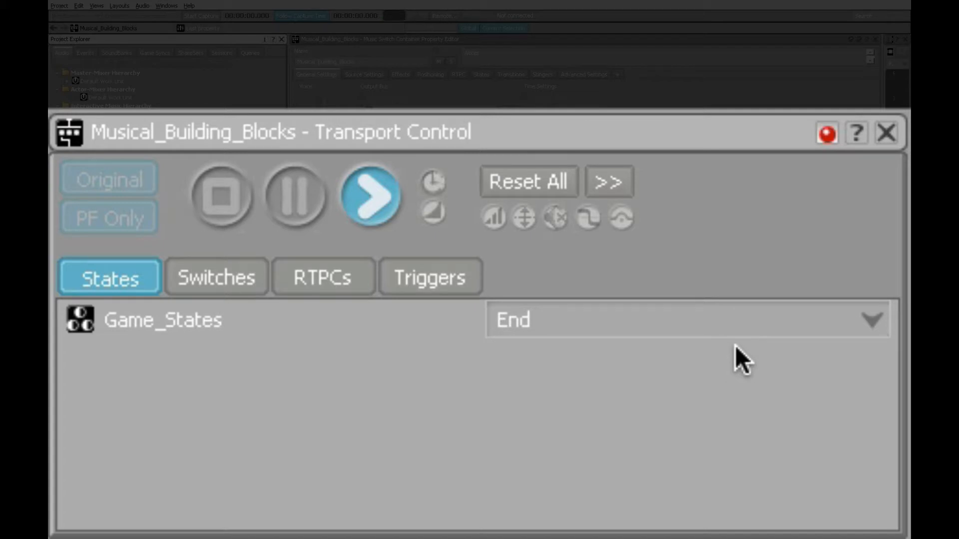
Return Game_States to Intro and audition Explore, Confront and Fight again, letting each state play for longer
click(637, 316)
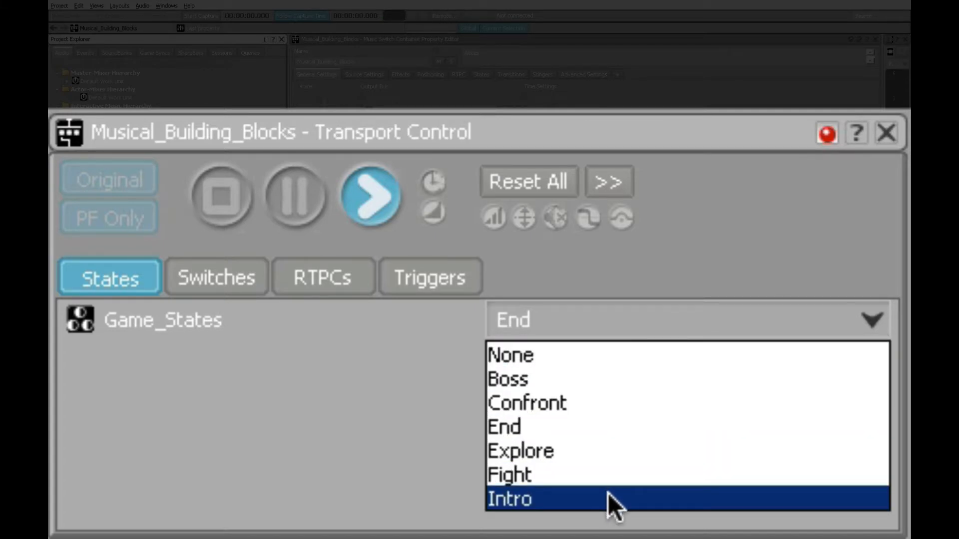
click(608, 493)
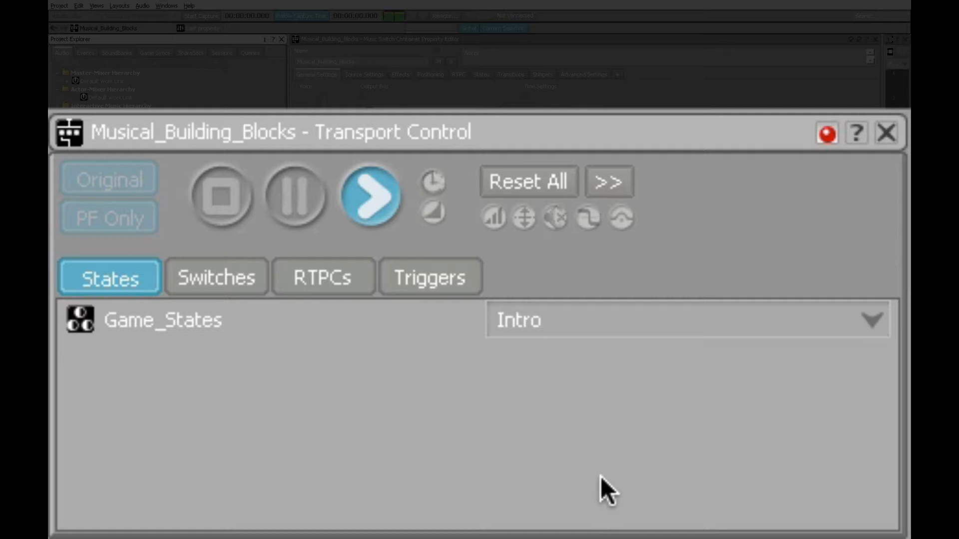
click(574, 325)
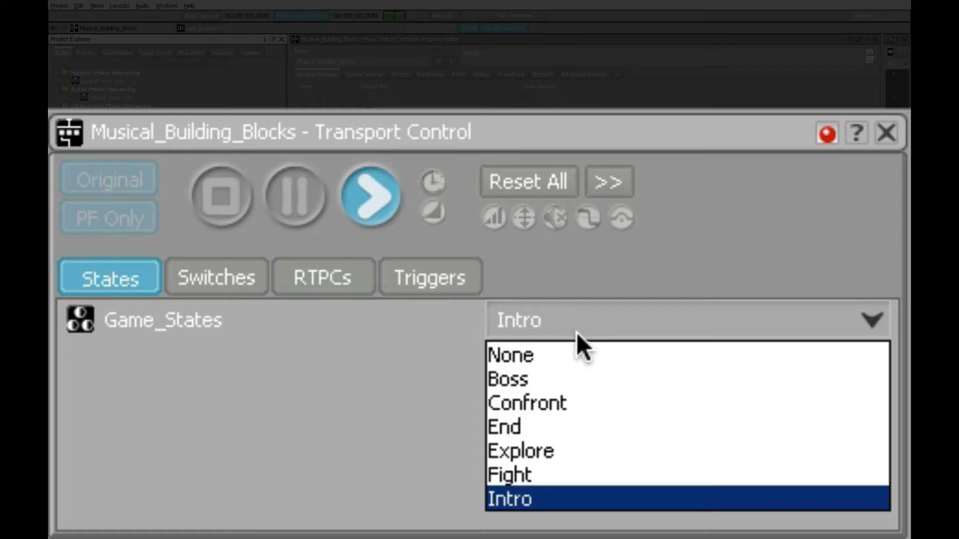
click(582, 451)
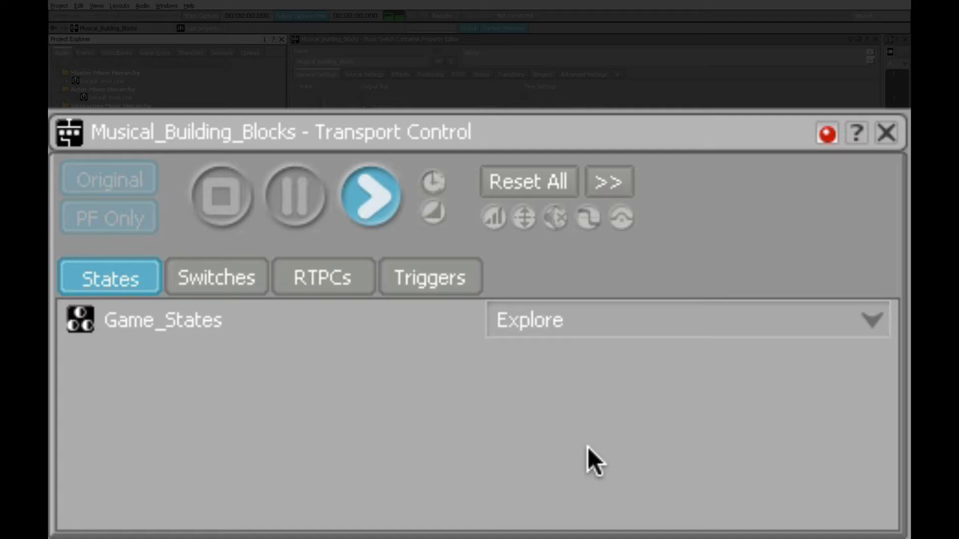
click(590, 320)
click(592, 402)
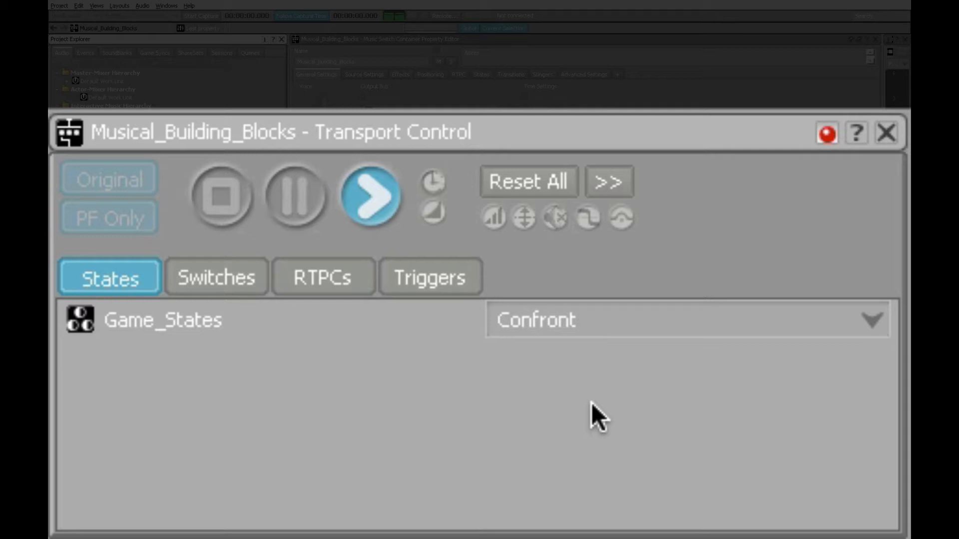
click(588, 321)
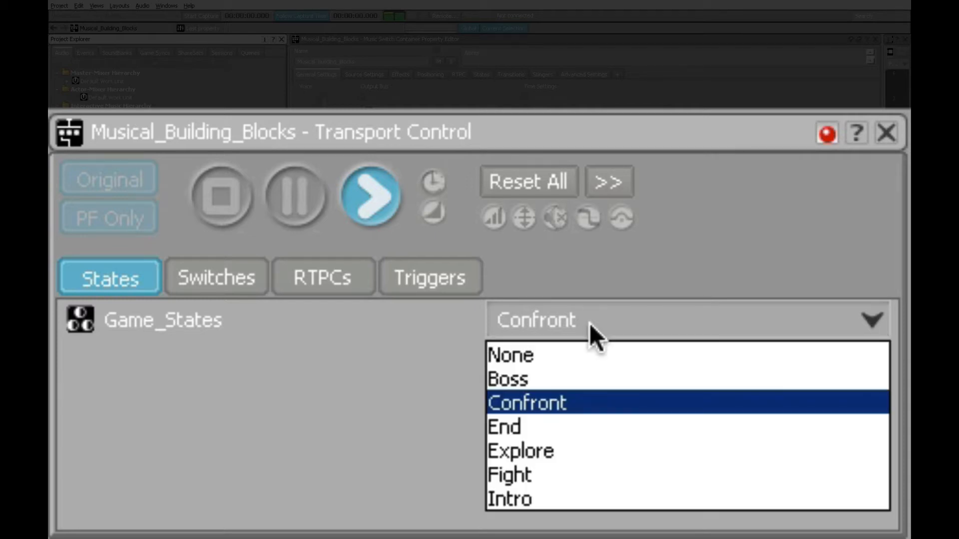
click(569, 465)
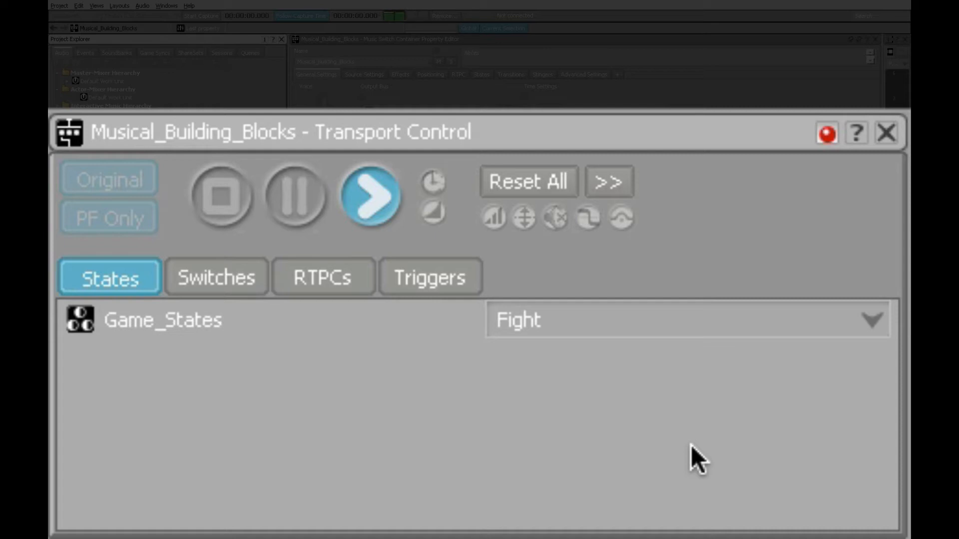
Bring the playing music down from Fight by setting Game_States to Confront and back to Explore
click(641, 321)
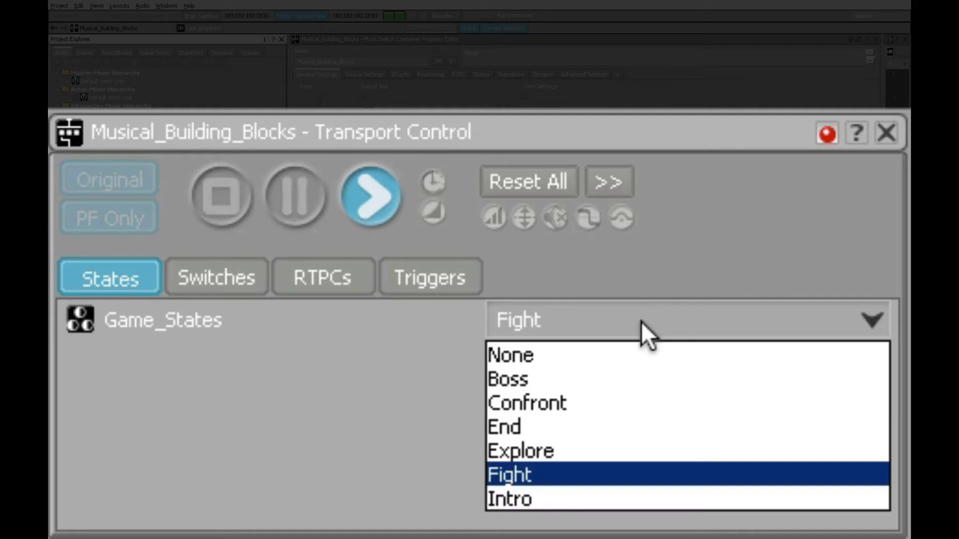
click(645, 403)
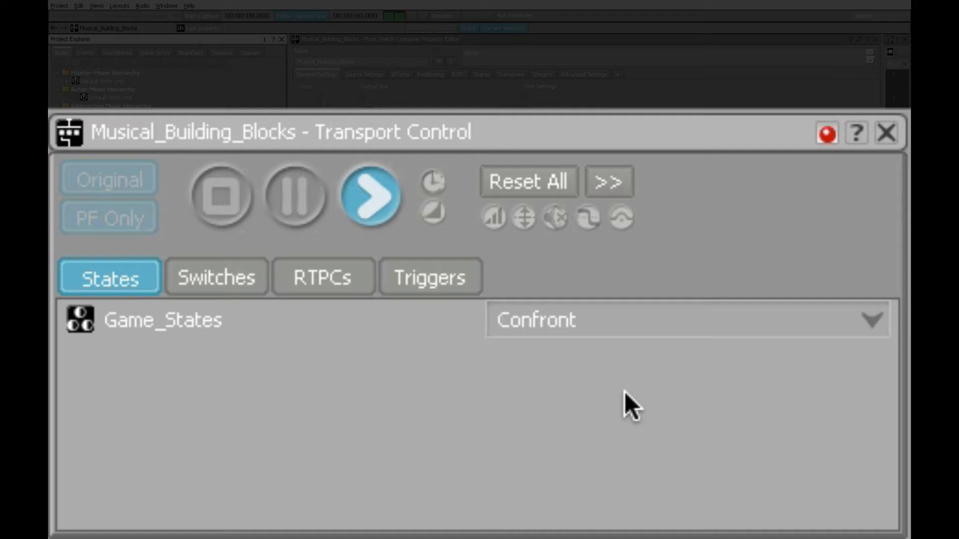
click(554, 325)
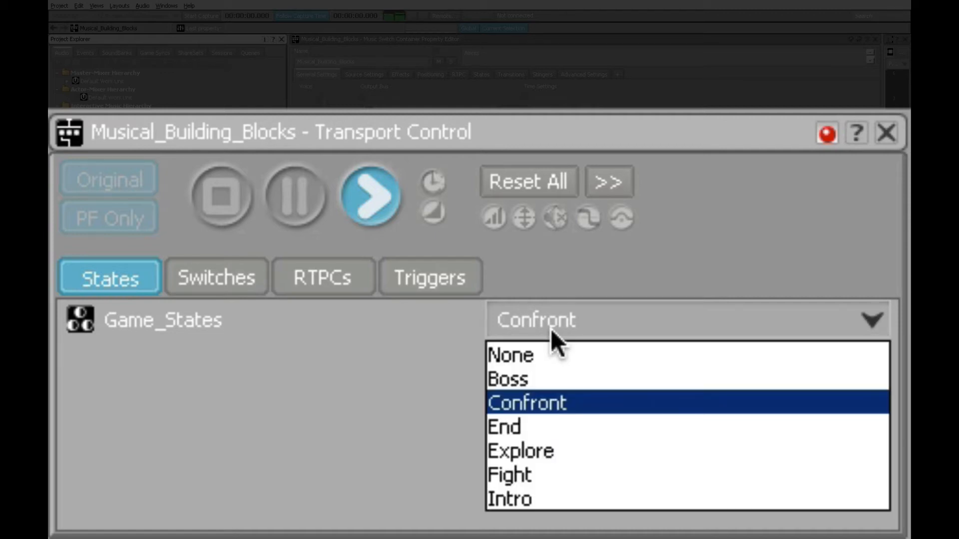
click(542, 457)
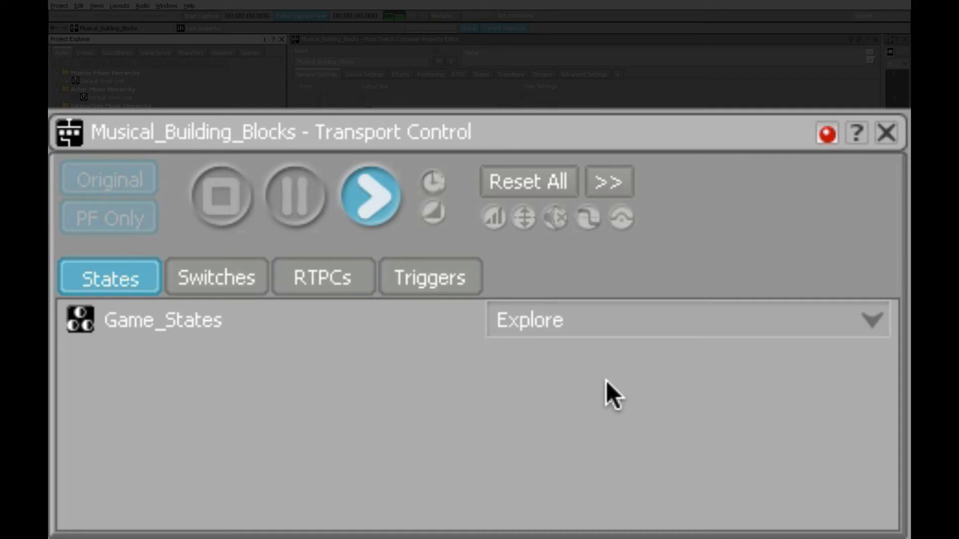
Audition the Boss state followed by End in the Transport Control, and stop playback
click(631, 319)
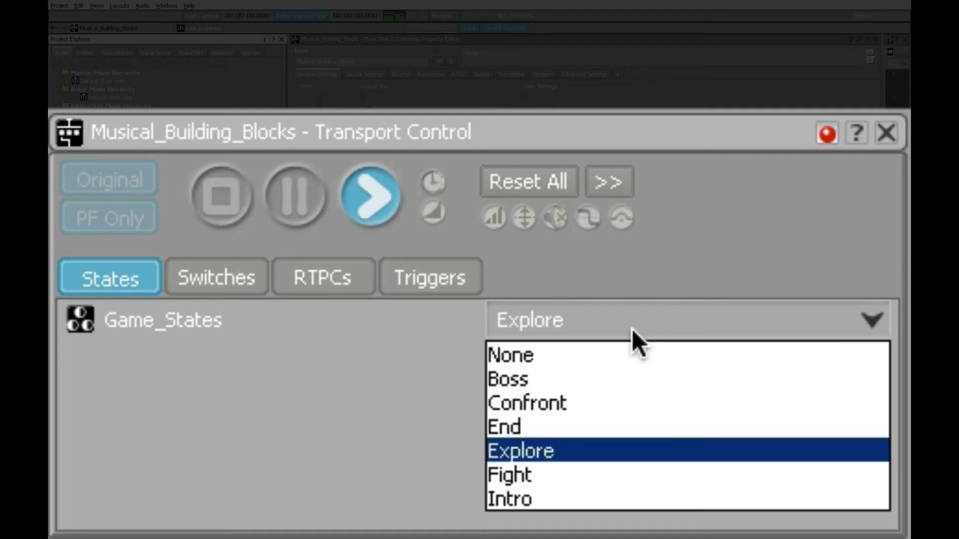
click(631, 367)
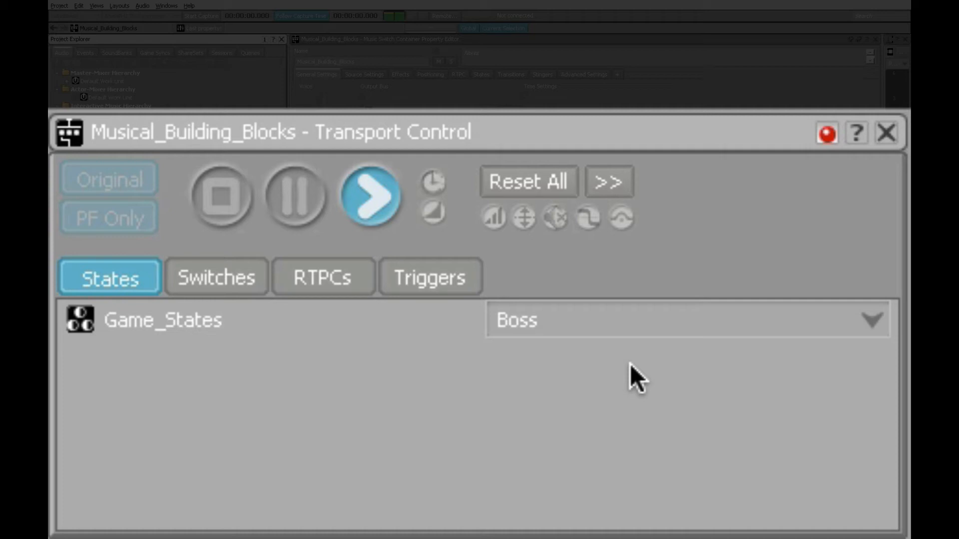
click(627, 311)
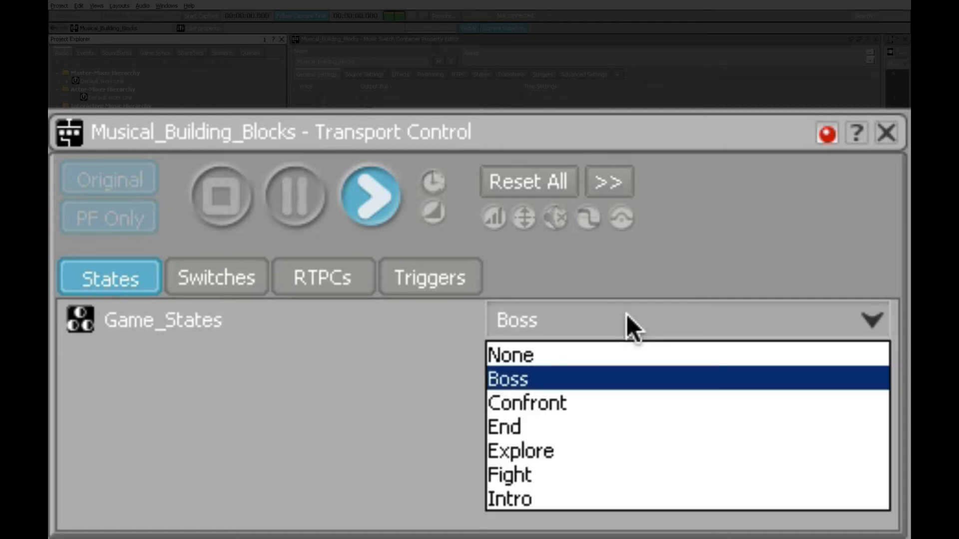
click(612, 428)
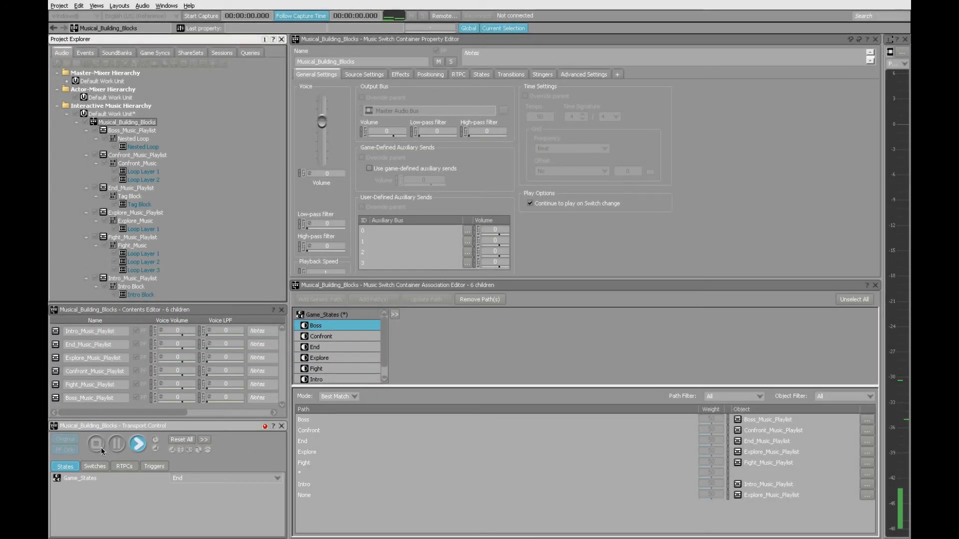
click(101, 447)
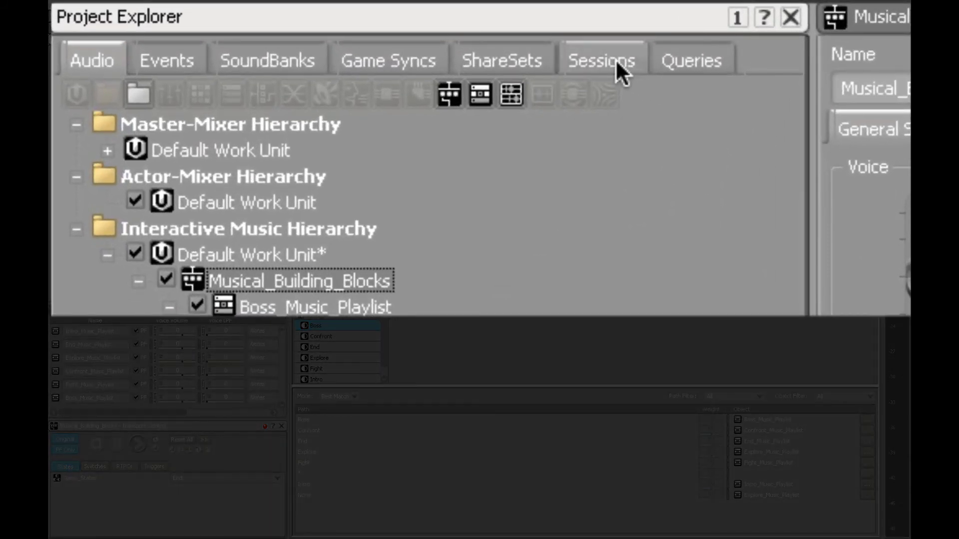
Create a Soundcaster session named "MBB Soundcaster Session" in the Default Work Unit under Soundcaster Sessions
click(601, 58)
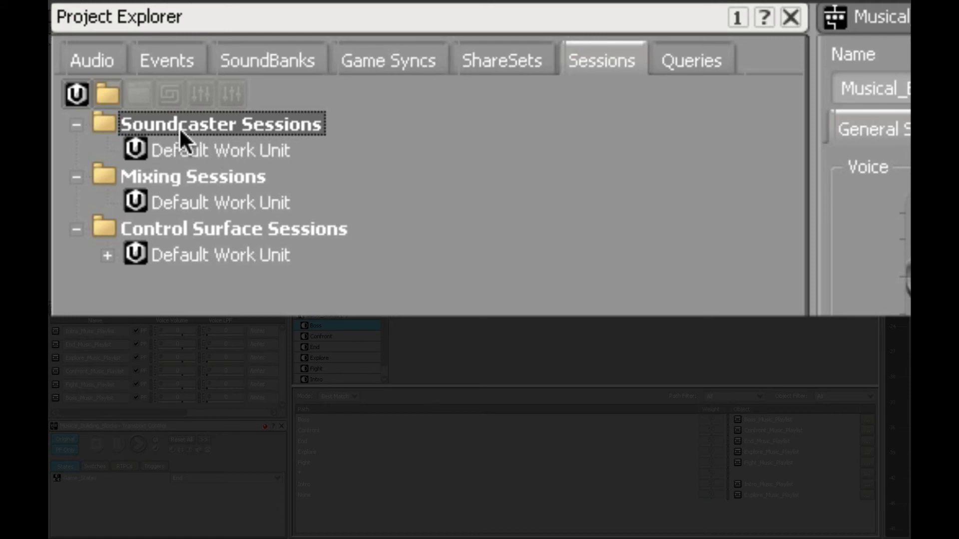
right_click(133, 151)
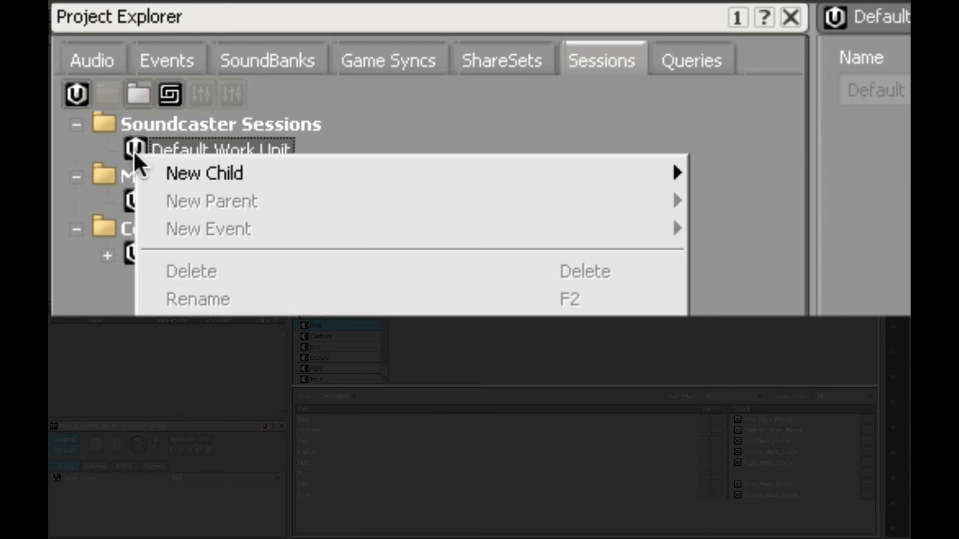
mouse_move(140, 166)
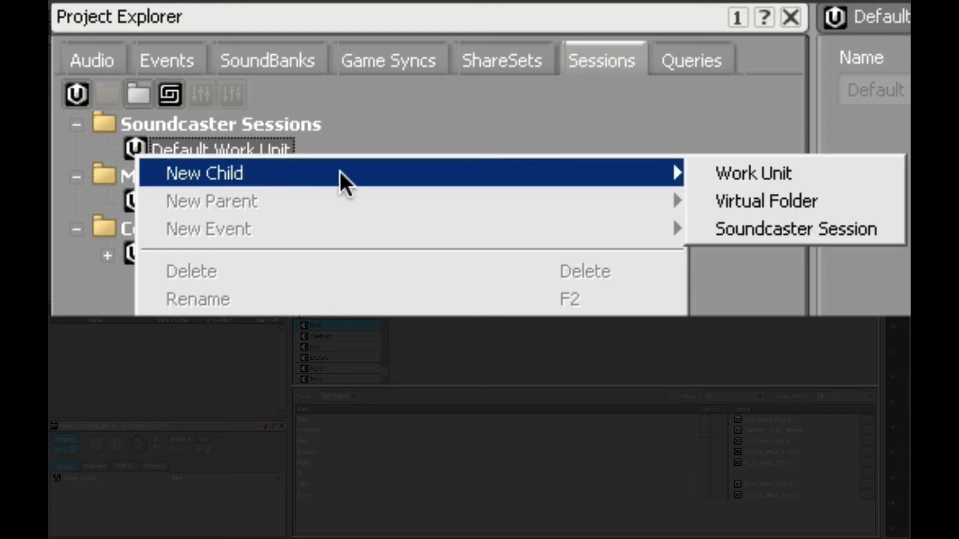
click(831, 235)
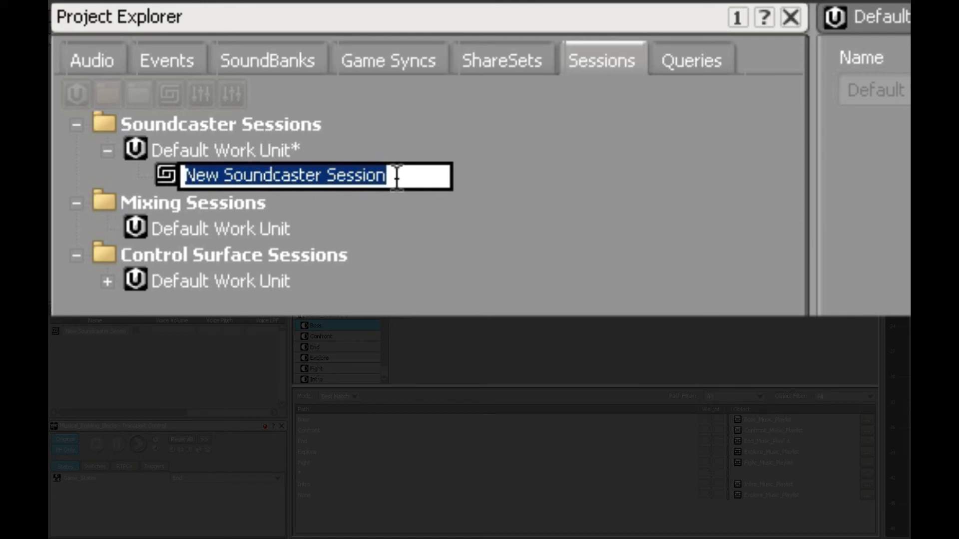
key(Left)
key(Left)
key(Left)
key(Left)
key(Left)
key(Left)
key(Left)
key(Left)
key(Left)
key(Left)
key(Left)
key(Left)
key(Left)
key(Left)
key(Left)
key(Left)
key(Left)
key(Left)
key(Left)
key(Left)
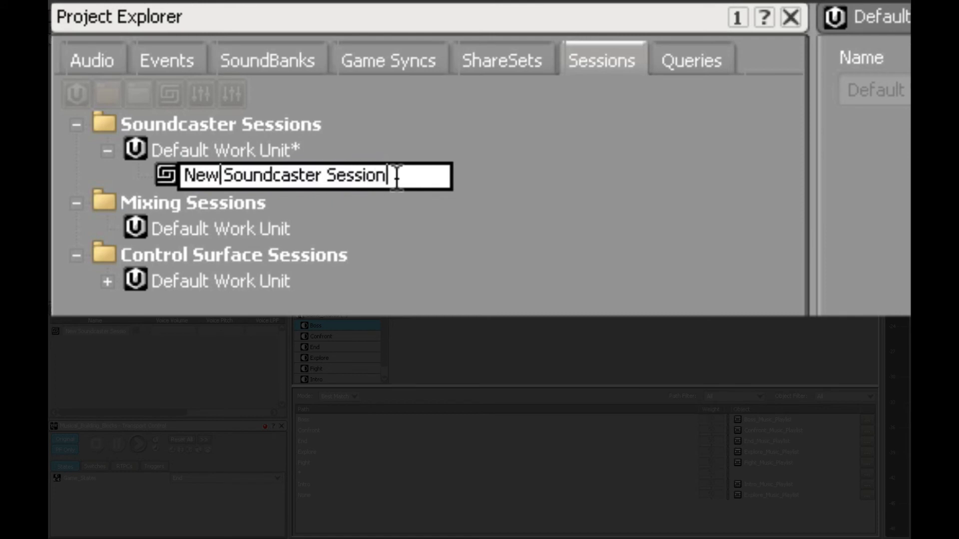
key(BackSpace)
key(BackSpace)
key(BackSpace)
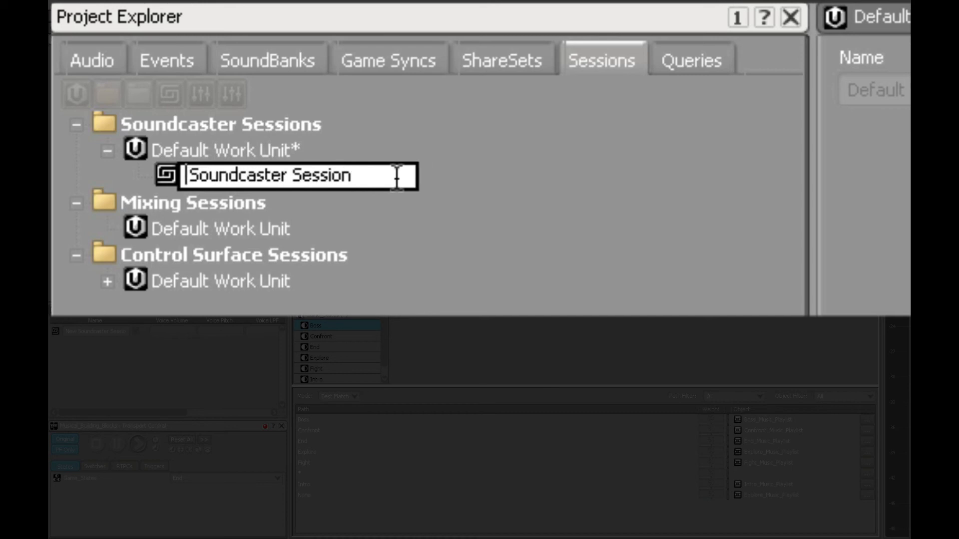
text(MBB)
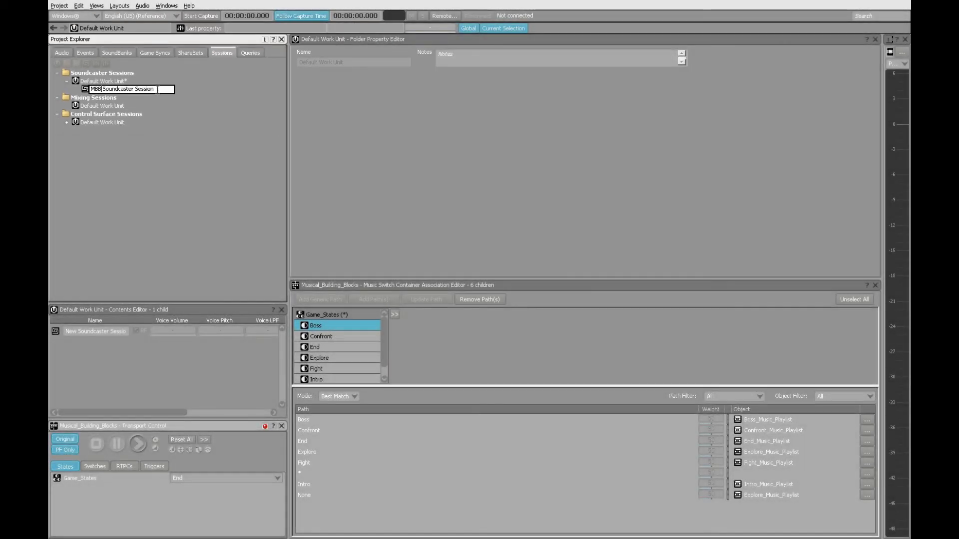
key(Return)
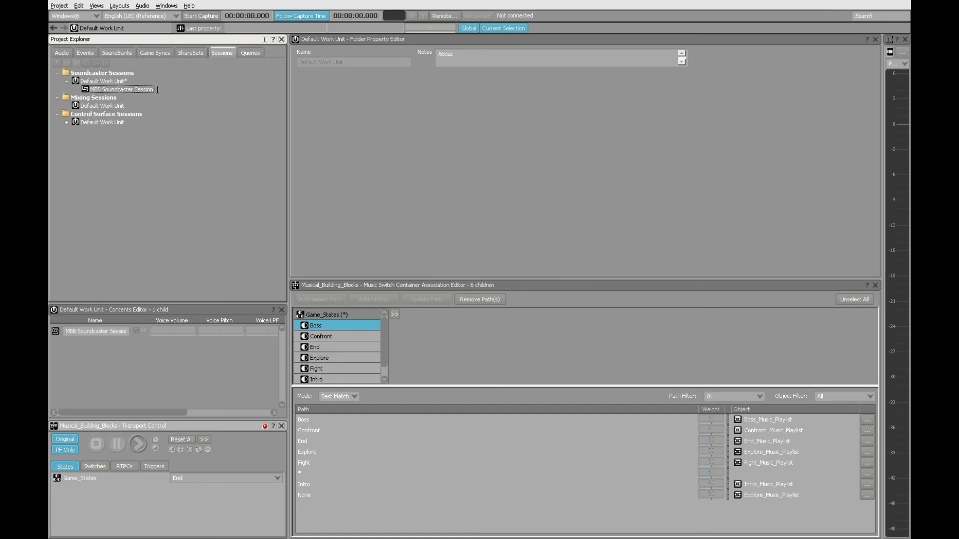
Open MBB Soundcaster Session in the Soundcaster and add the Musical_Building_Blocks switch container to it
click(87, 89)
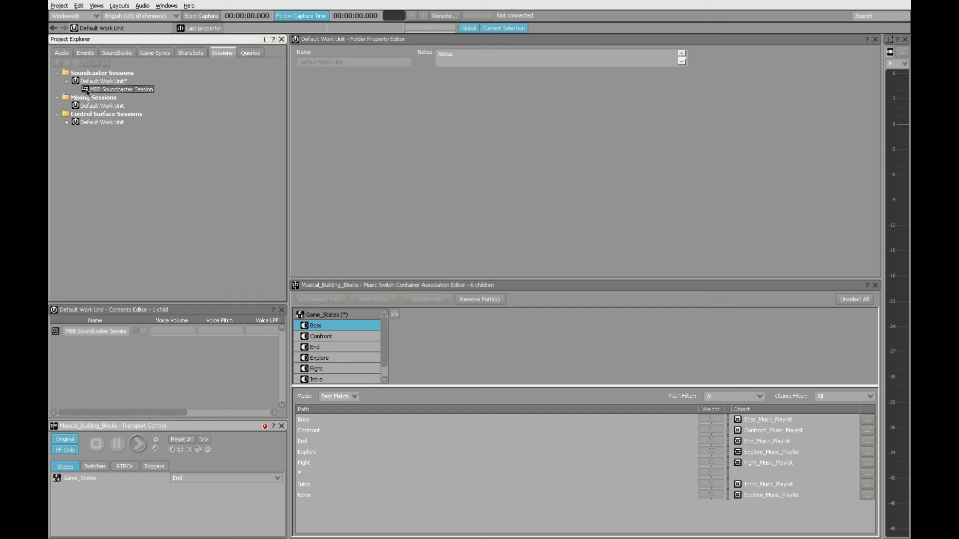
double_click(87, 90)
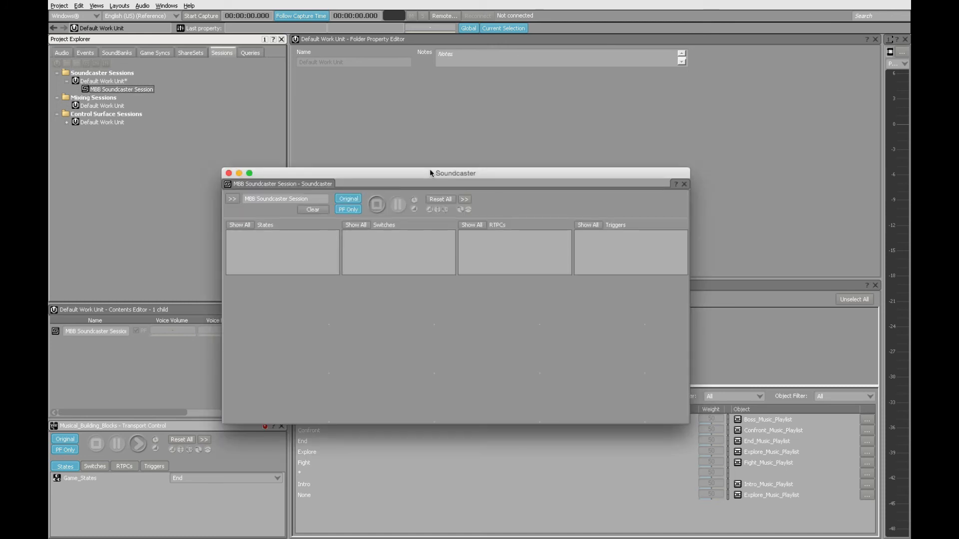
drag(430, 172, 497, 197)
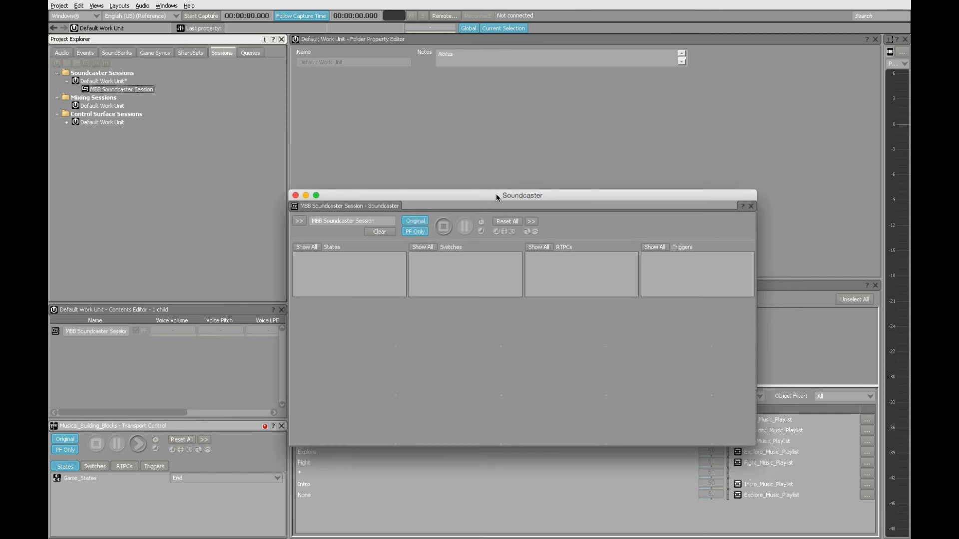
click(67, 53)
click(66, 54)
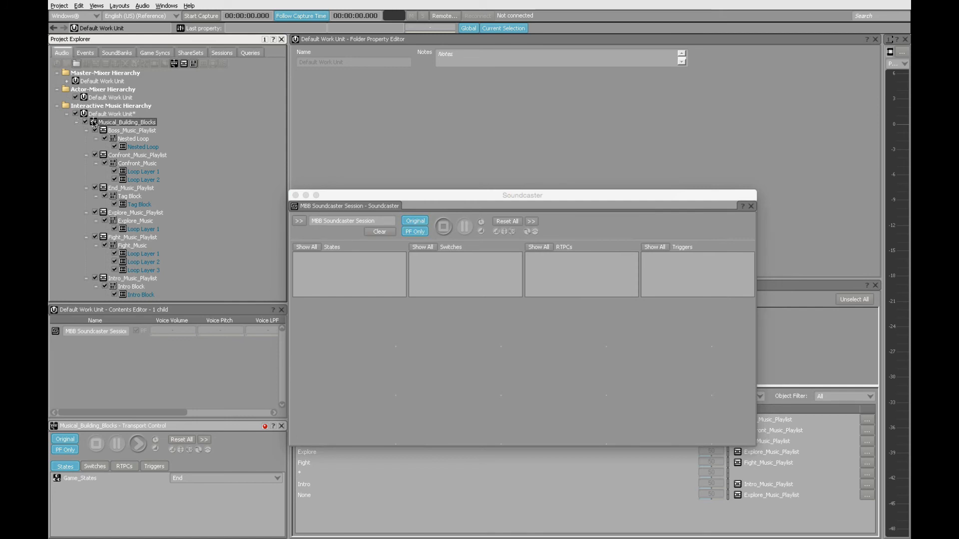
drag(94, 122, 319, 308)
drag(166, 301, 177, 244)
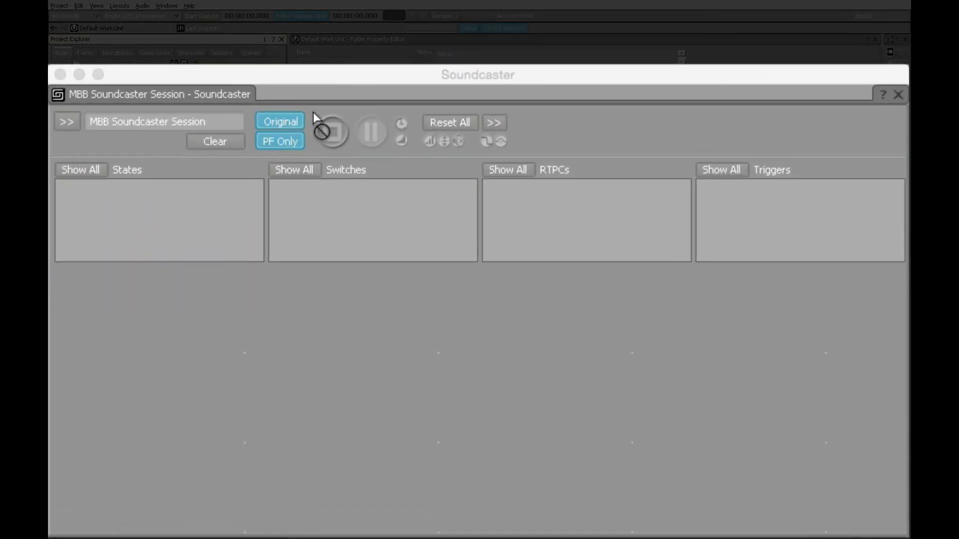
drag(246, 169, 85, 311)
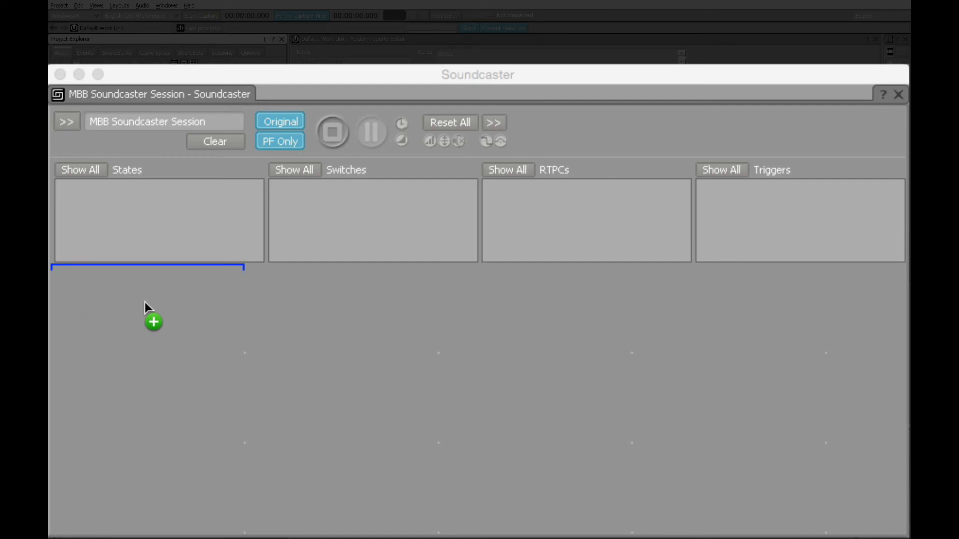
drag(145, 302, 144, 301)
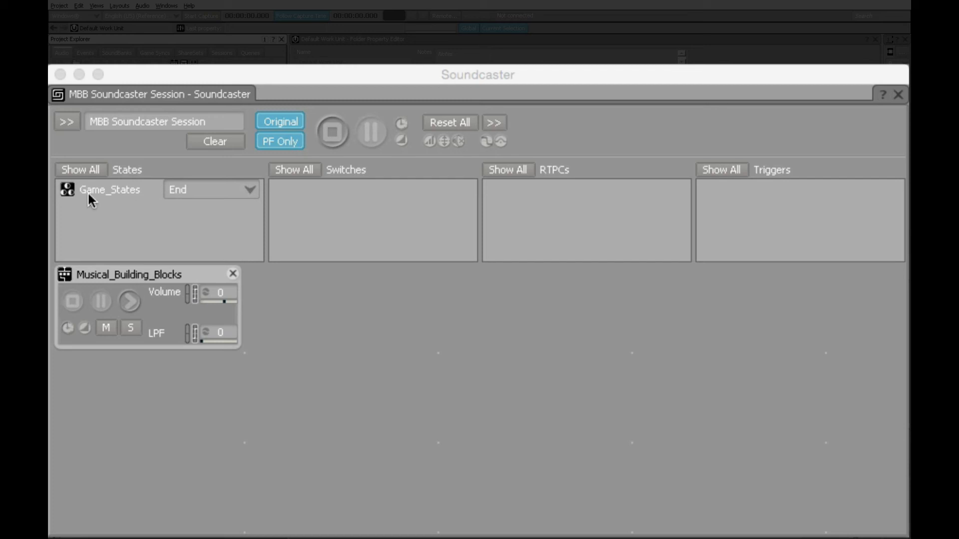
Switch Game_States in the Soundcaster to Intro, to Explore and back to Intro before playback
click(205, 191)
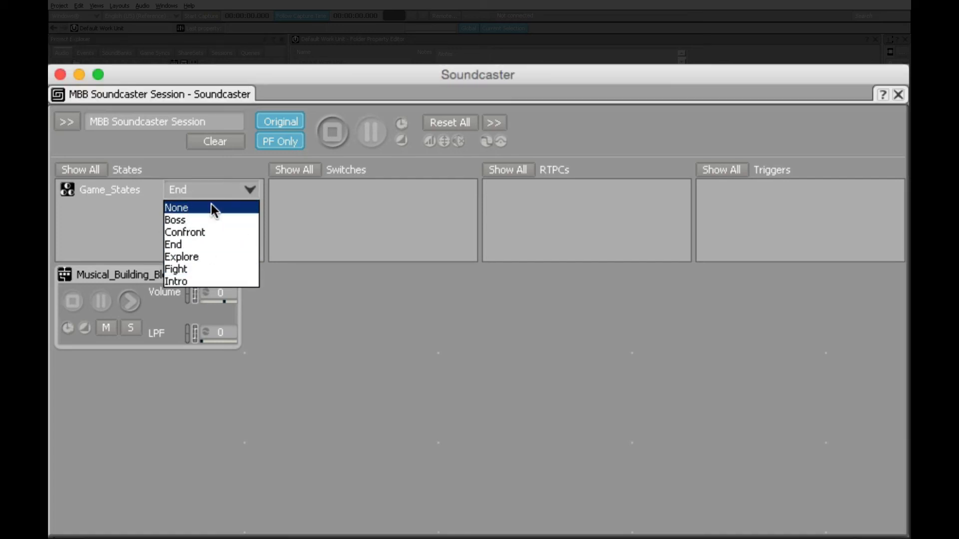
click(200, 281)
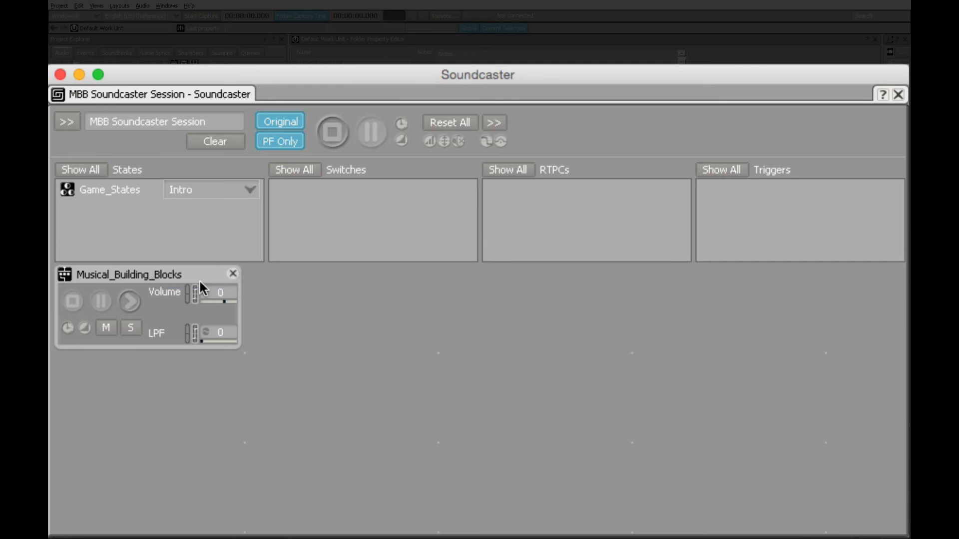
click(185, 186)
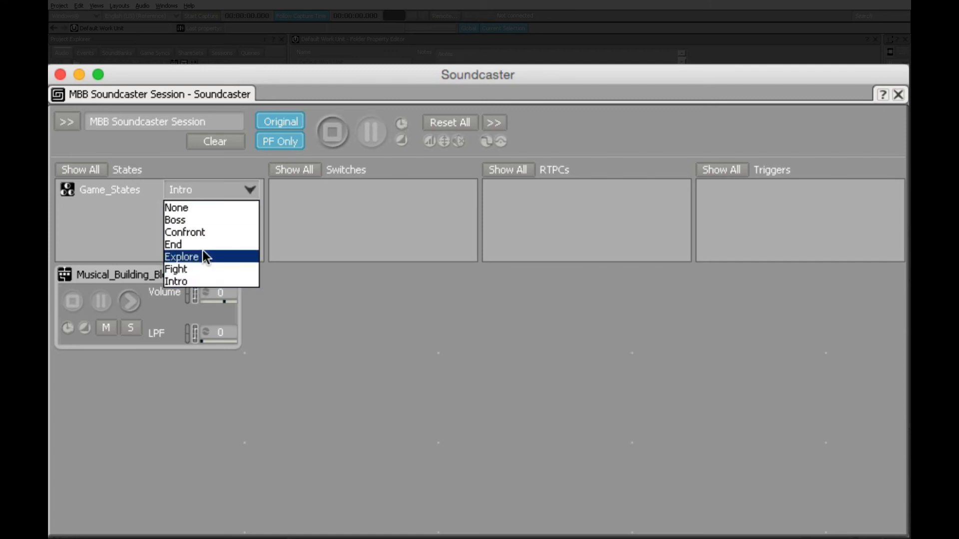
click(202, 257)
click(199, 196)
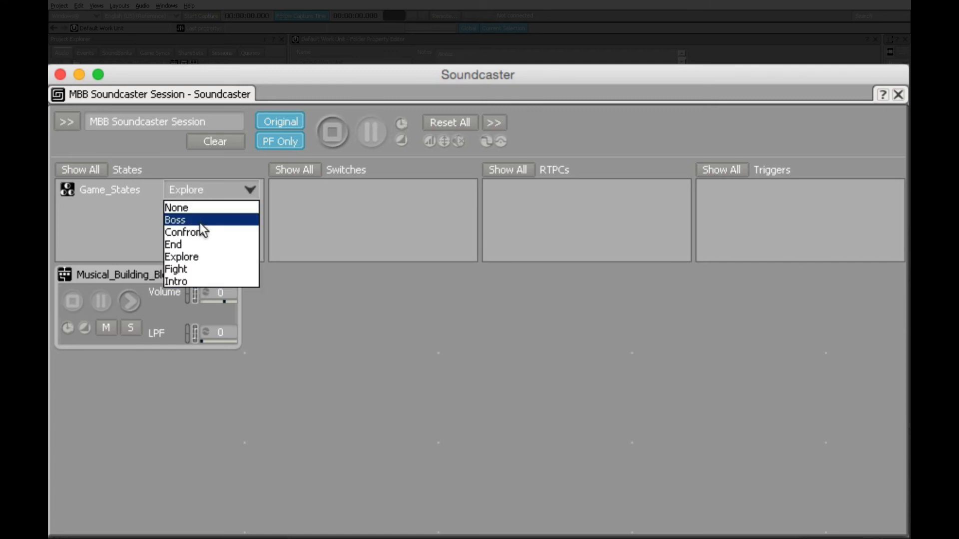
click(200, 281)
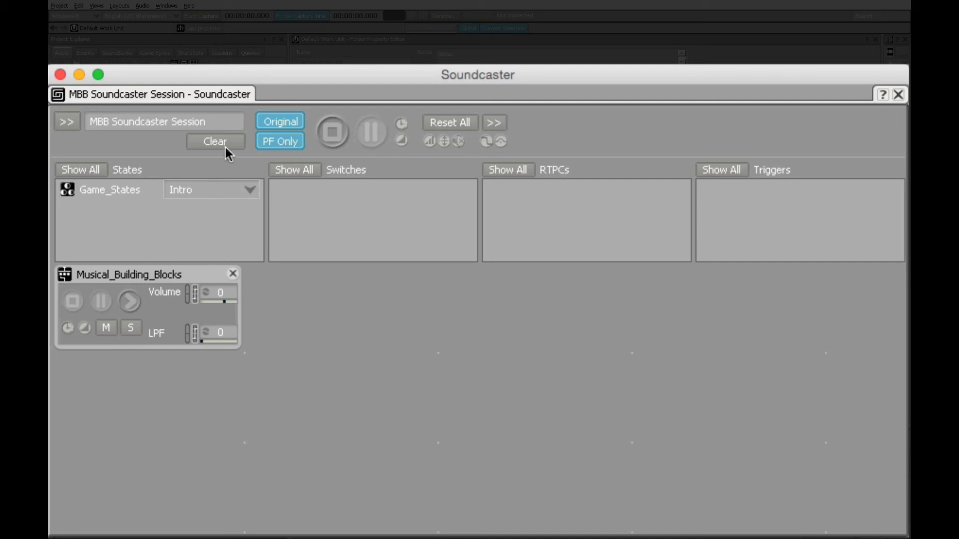
Play Musical_Building_Blocks from Intro in the Soundcaster and audition Explore, Confront and Fight
click(199, 190)
click(193, 280)
click(130, 303)
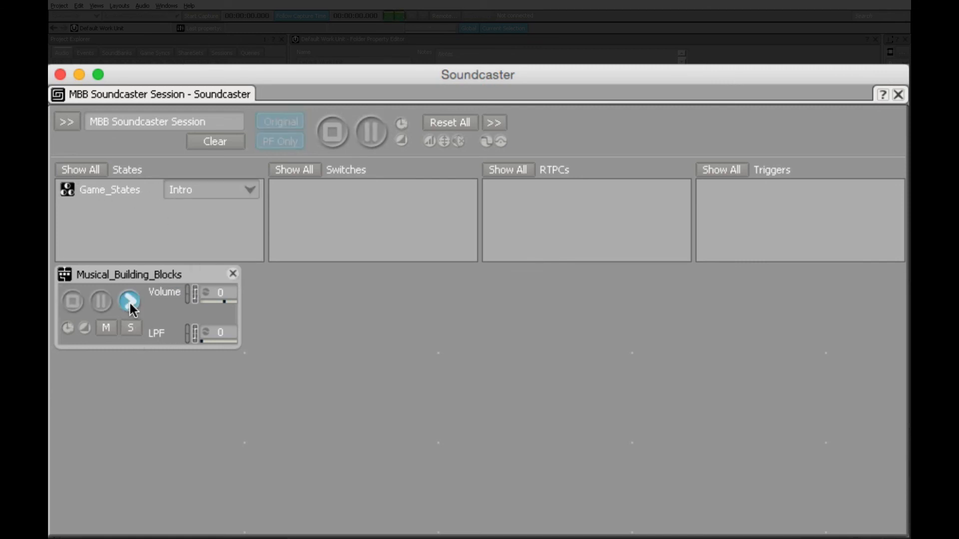
click(198, 189)
click(202, 256)
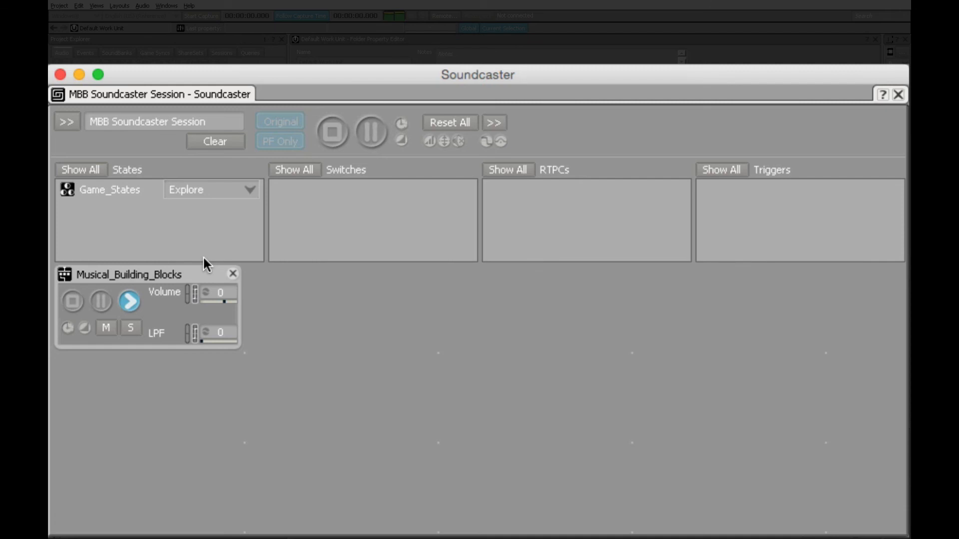
click(225, 190)
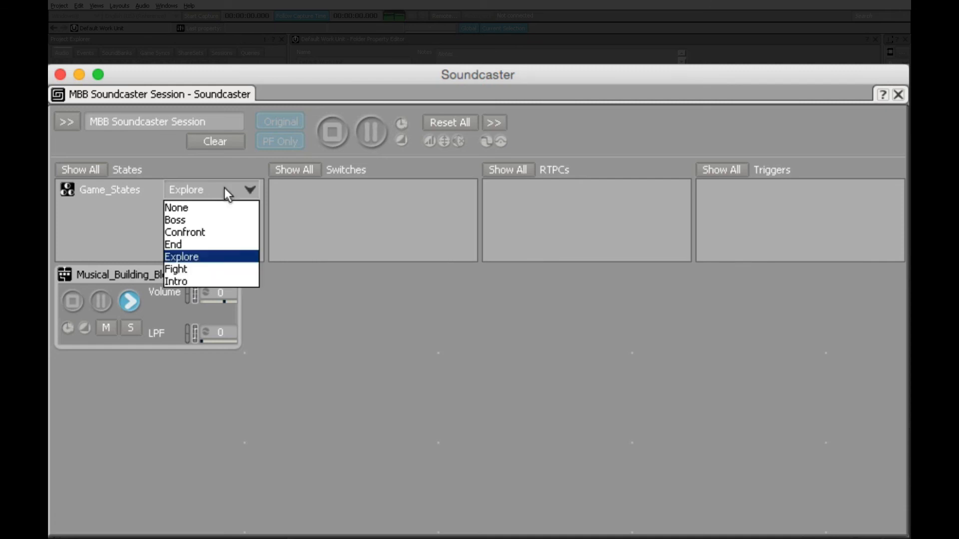
click(216, 227)
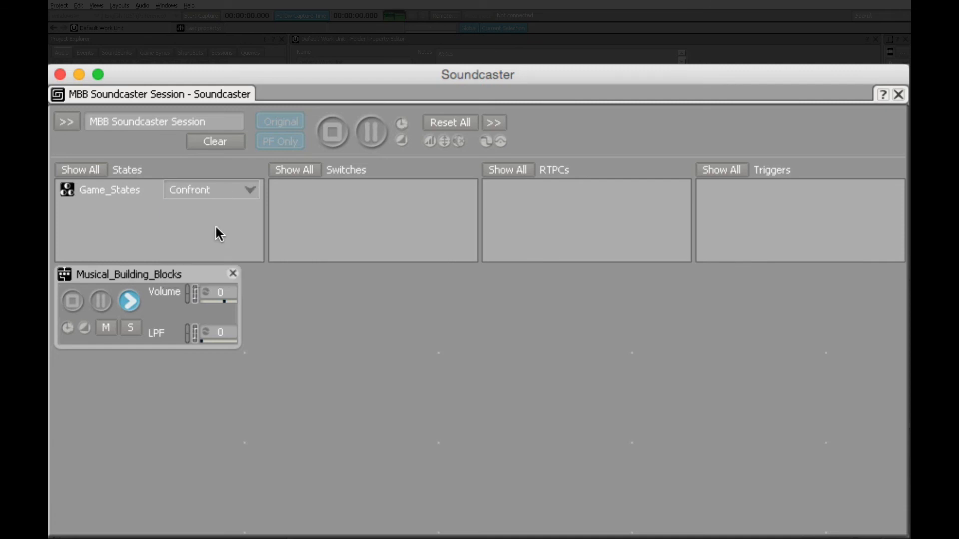
click(218, 191)
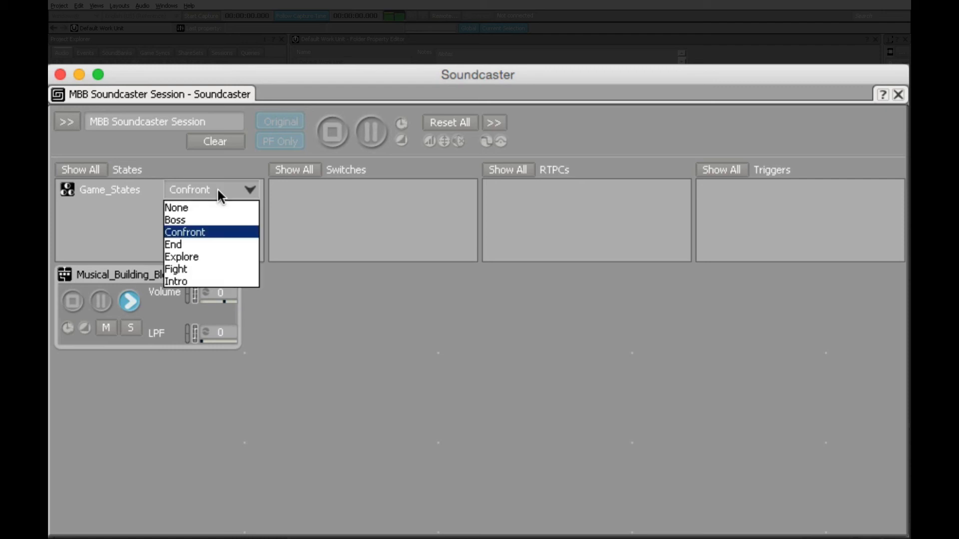
click(214, 270)
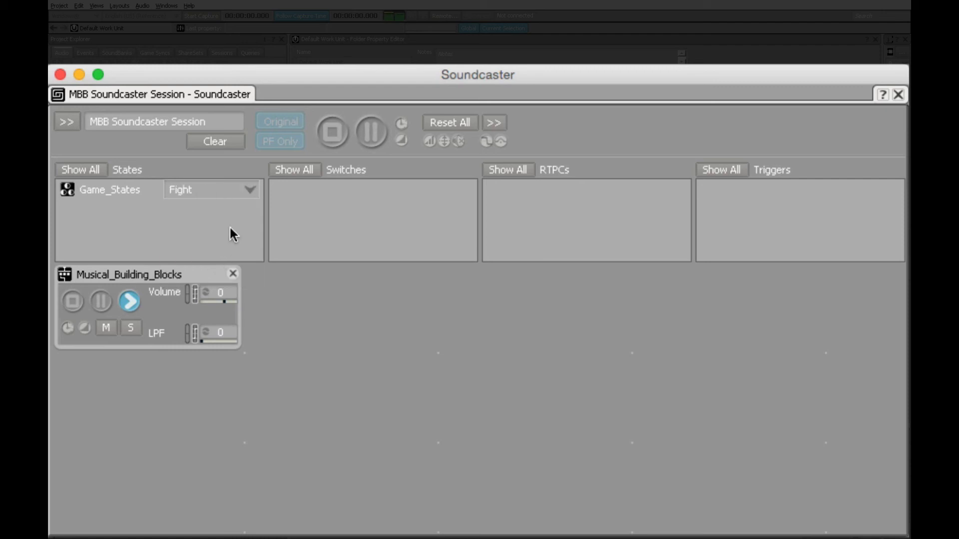
Audition the music coming down from Fight by setting the Soundcaster's Game_States to Confront and Explore
click(208, 189)
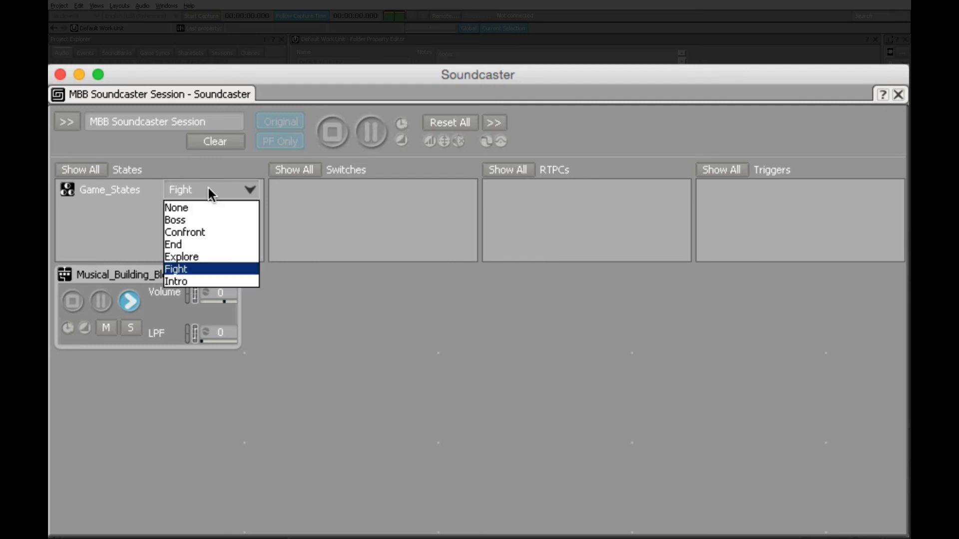
click(210, 228)
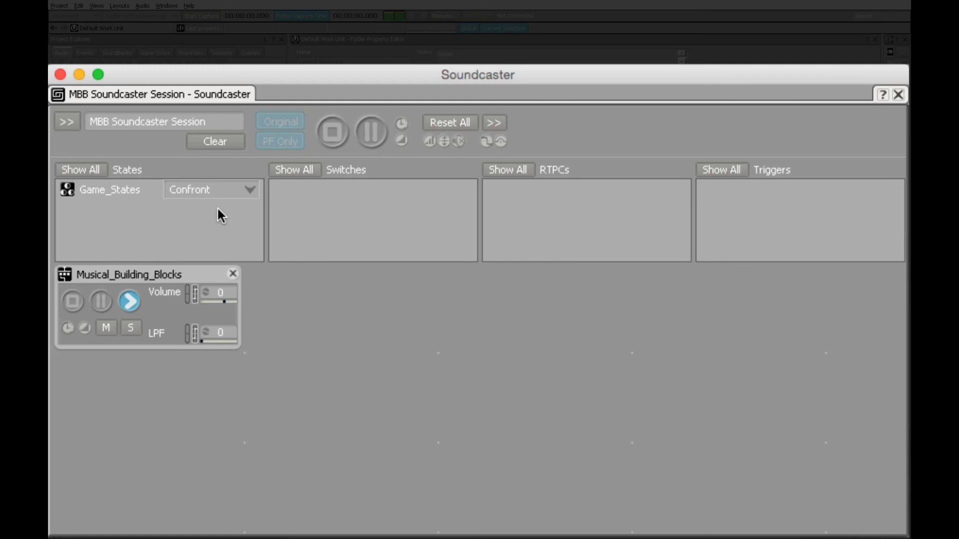
click(202, 189)
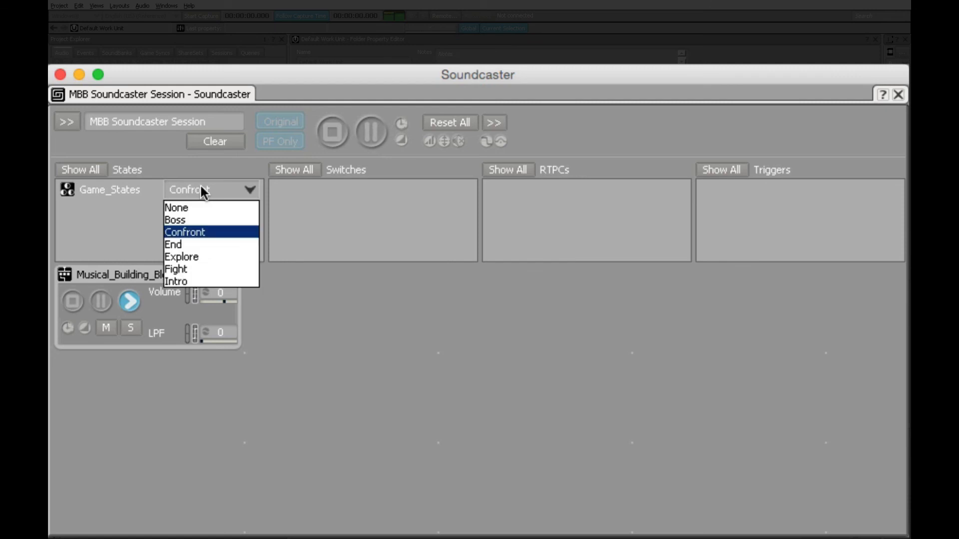
click(200, 254)
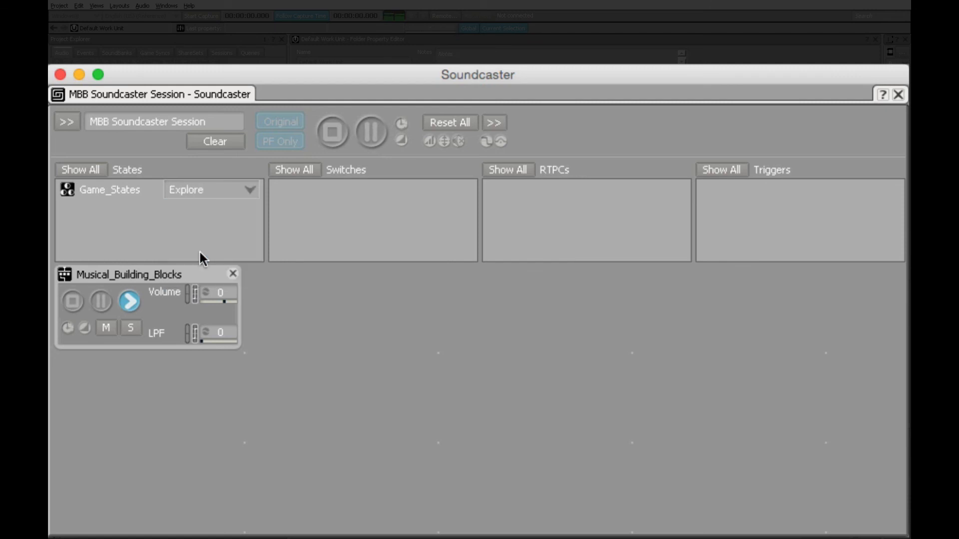
Audition the jump from Explore to Boss, finish the music with End, and close the Soundcaster window
click(196, 189)
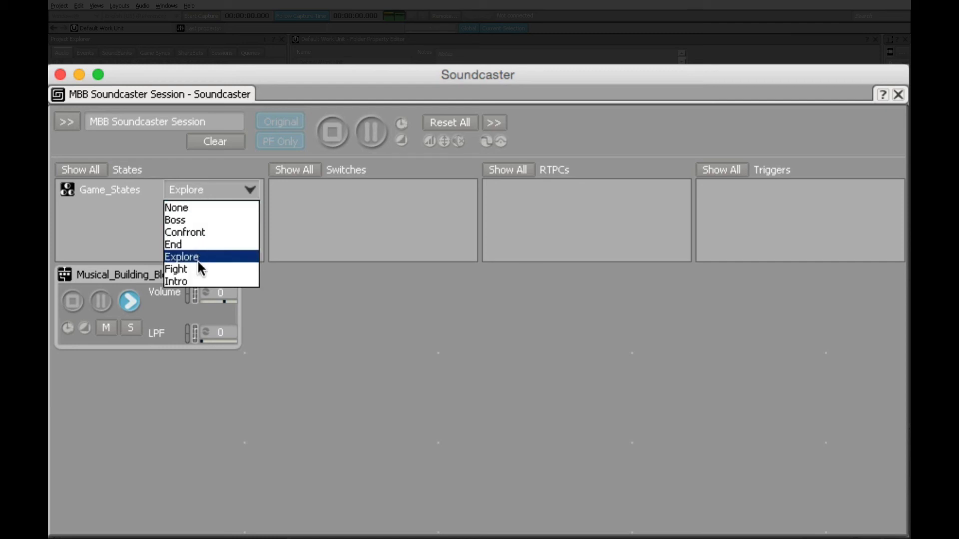
click(199, 221)
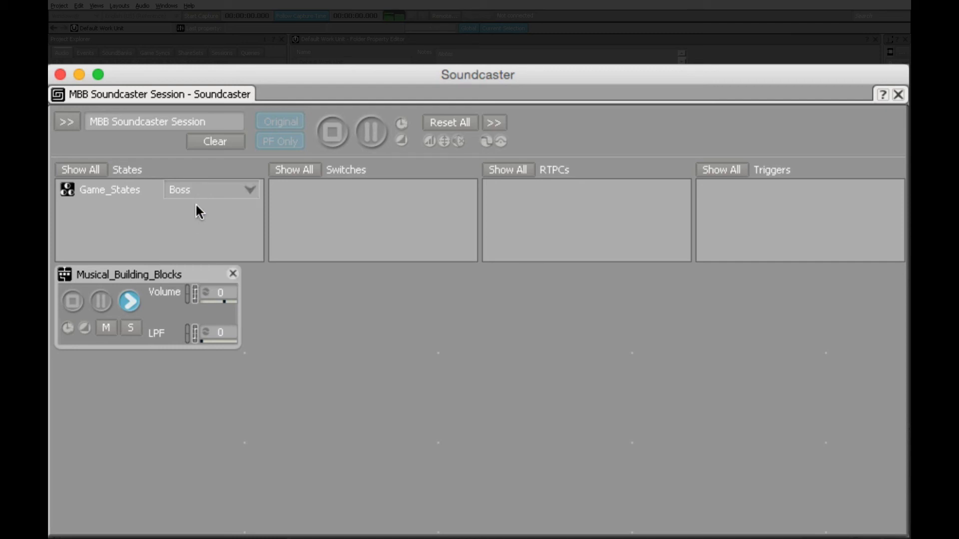
click(208, 189)
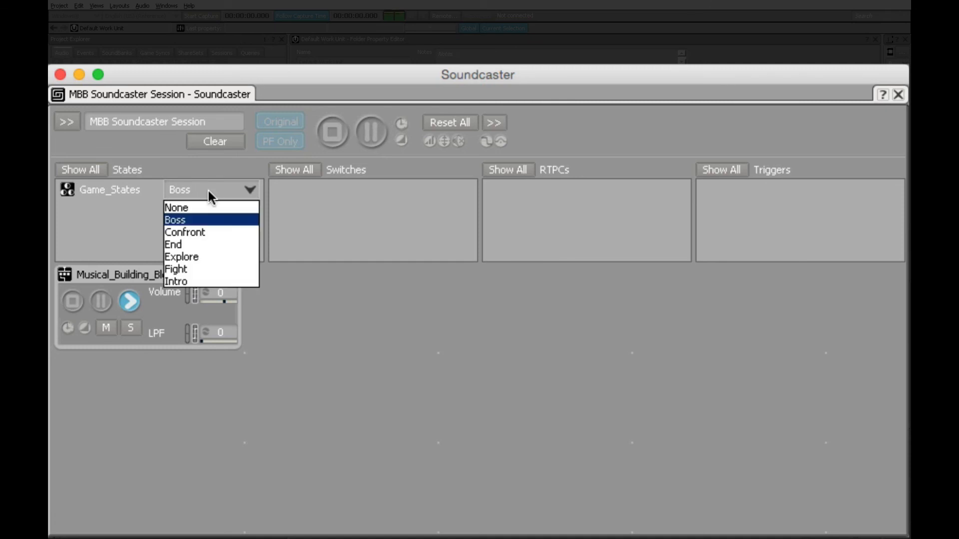
click(205, 243)
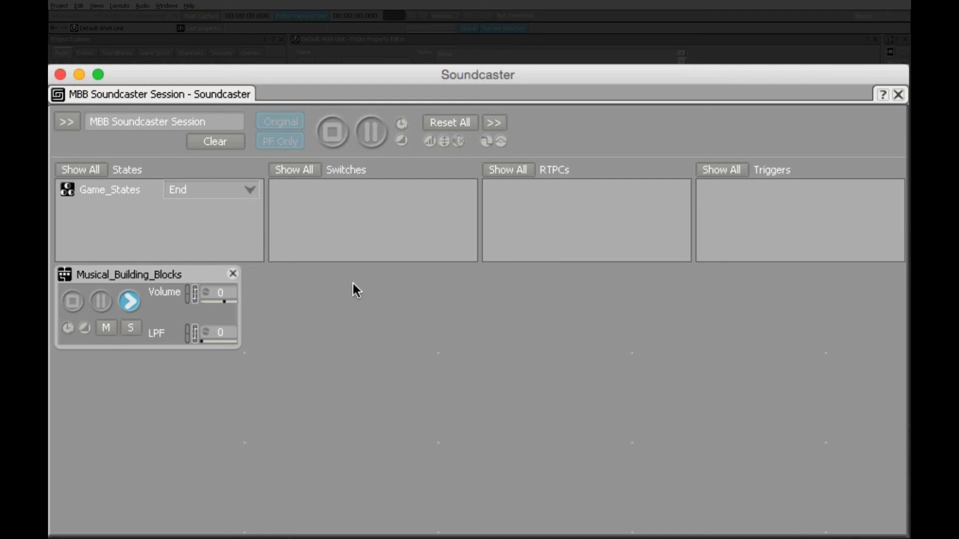
click(58, 75)
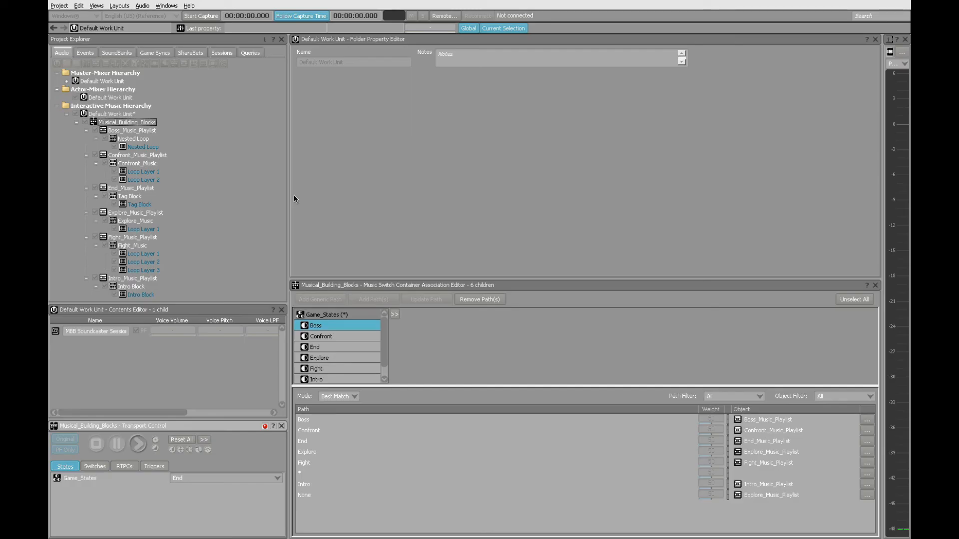